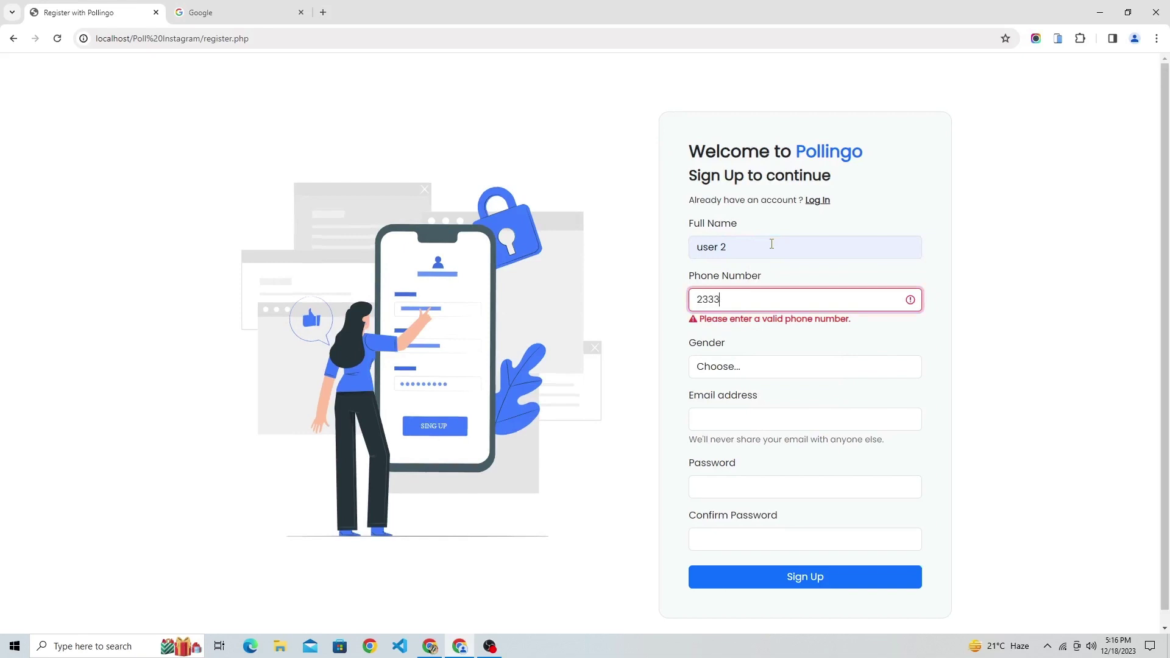
Finish the phone number and set the gender to Male.
type("33333")
key("Tab")
key("Down")
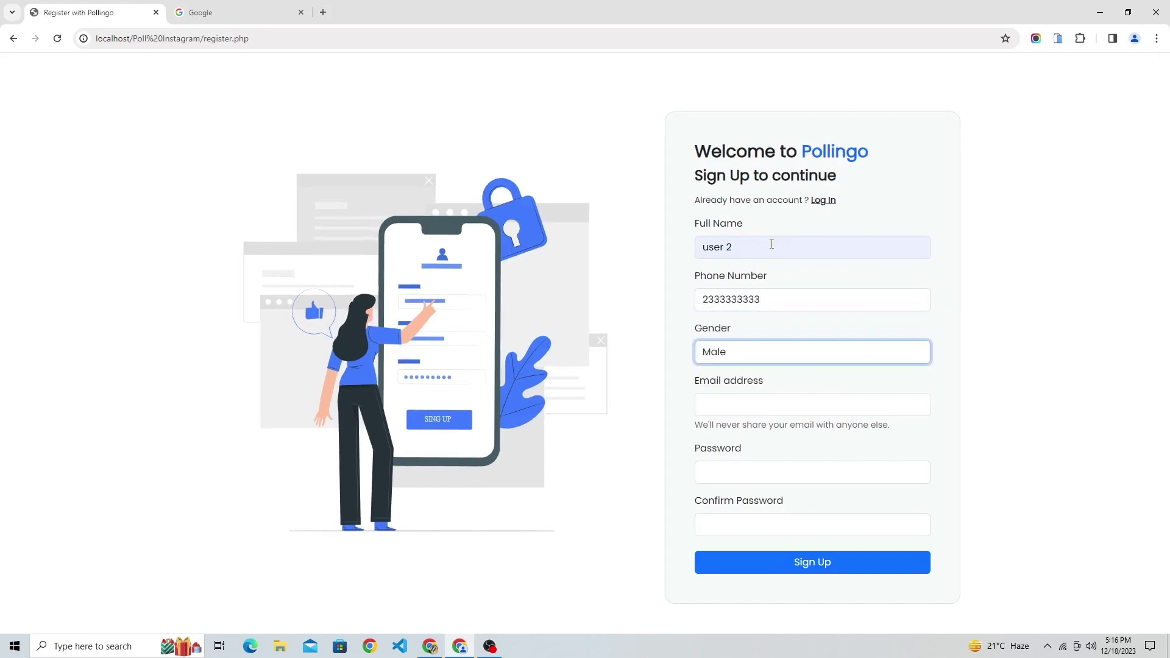
key("Tab")
Fill in the second user's saved email, paste the password in both fields, and sign up.
type("user")
key("Down")
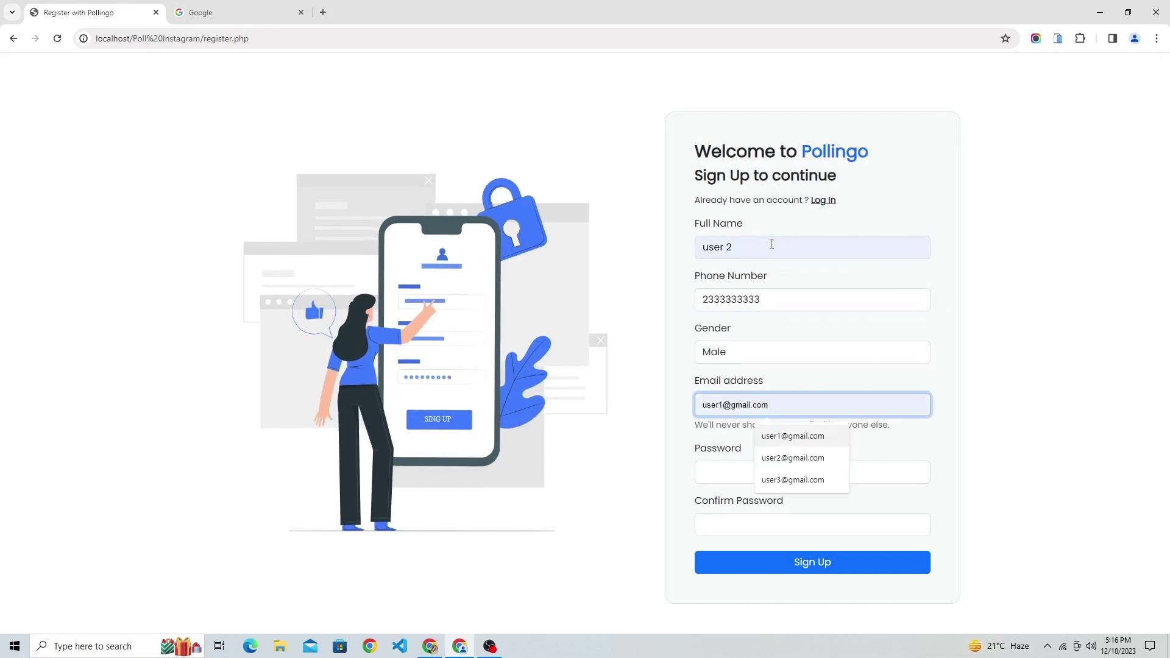
key("Down")
key("Return")
key("Tab")
key("ctrl+v")
key("Tab")
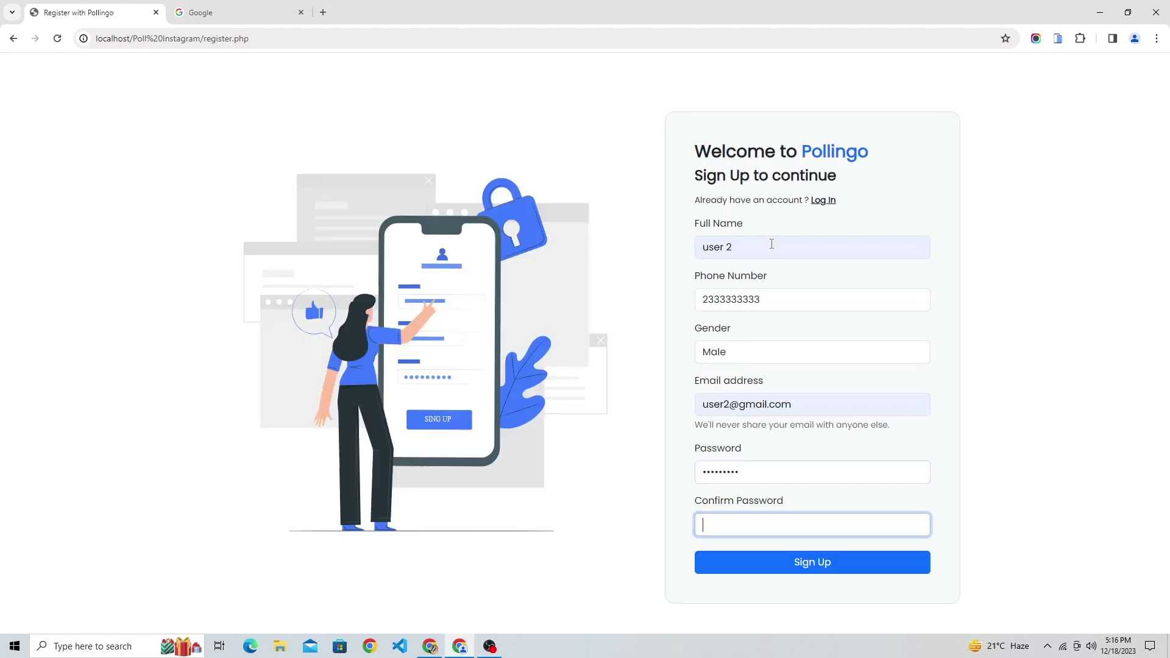
key("ctrl+v")
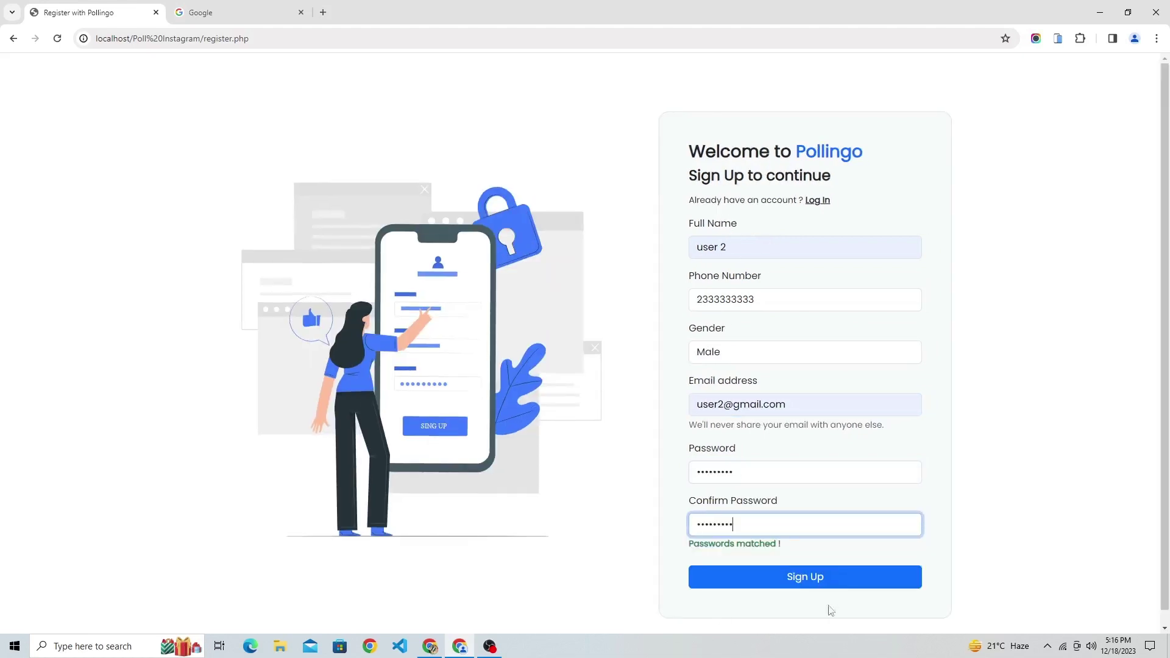
left_click(825, 584)
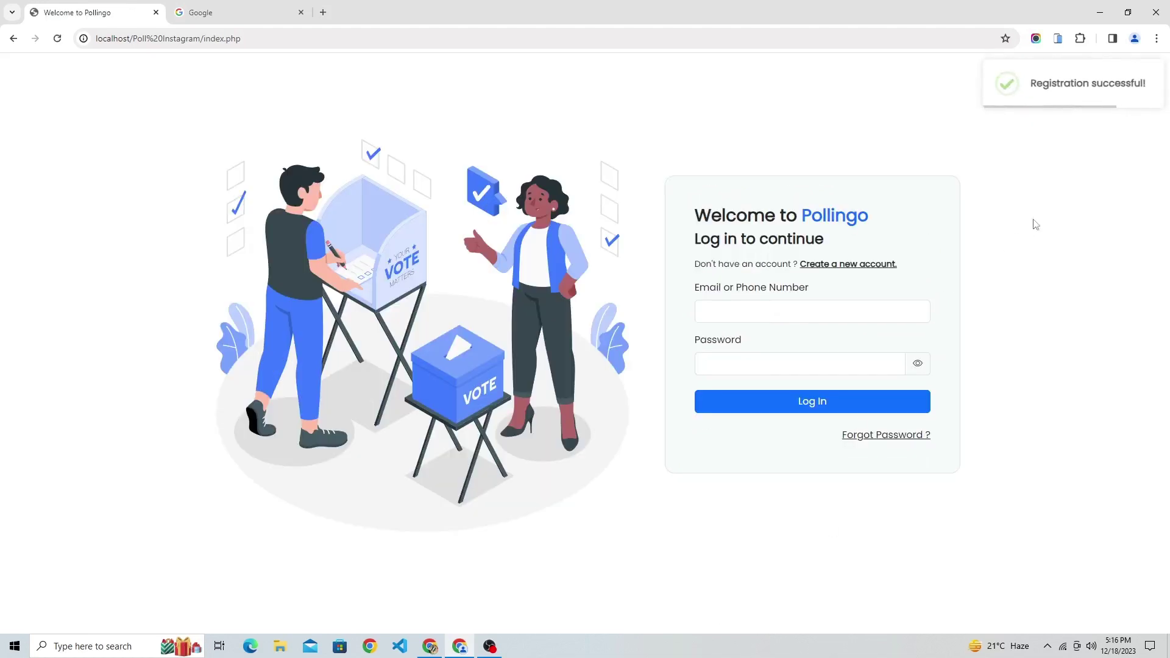
Log in with the second user's email and password, fixing text mistakenly typed into the email.
left_click_drag(1037, 88, 1154, 63)
left_click(741, 307)
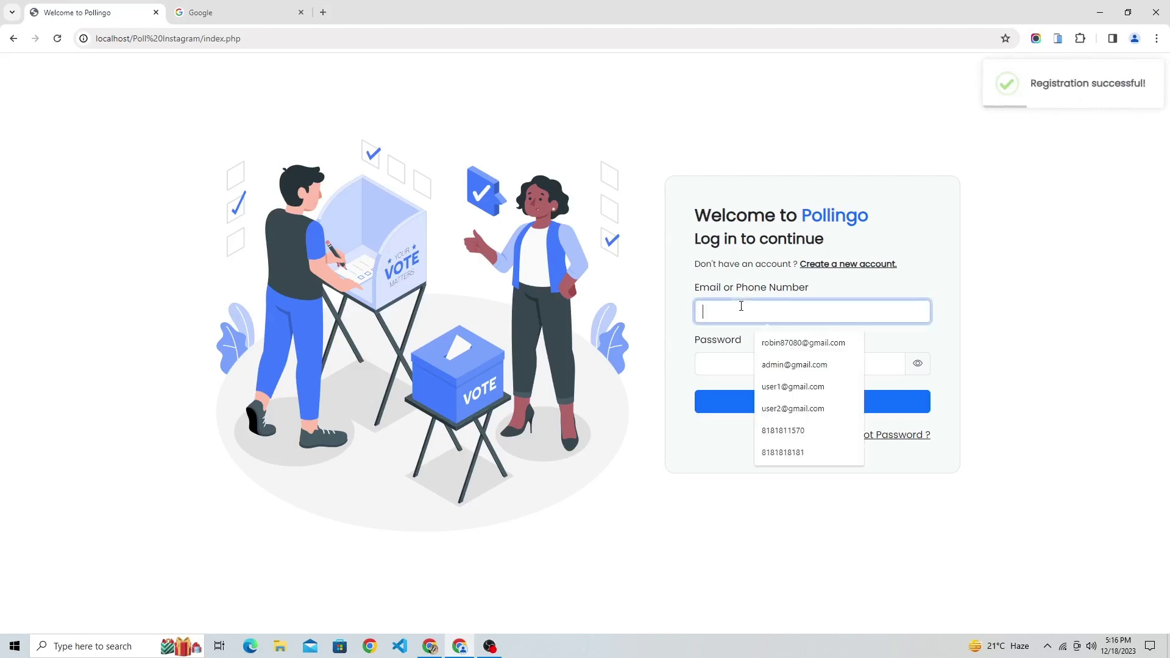
key("Down")
key("Down")
key("Return")
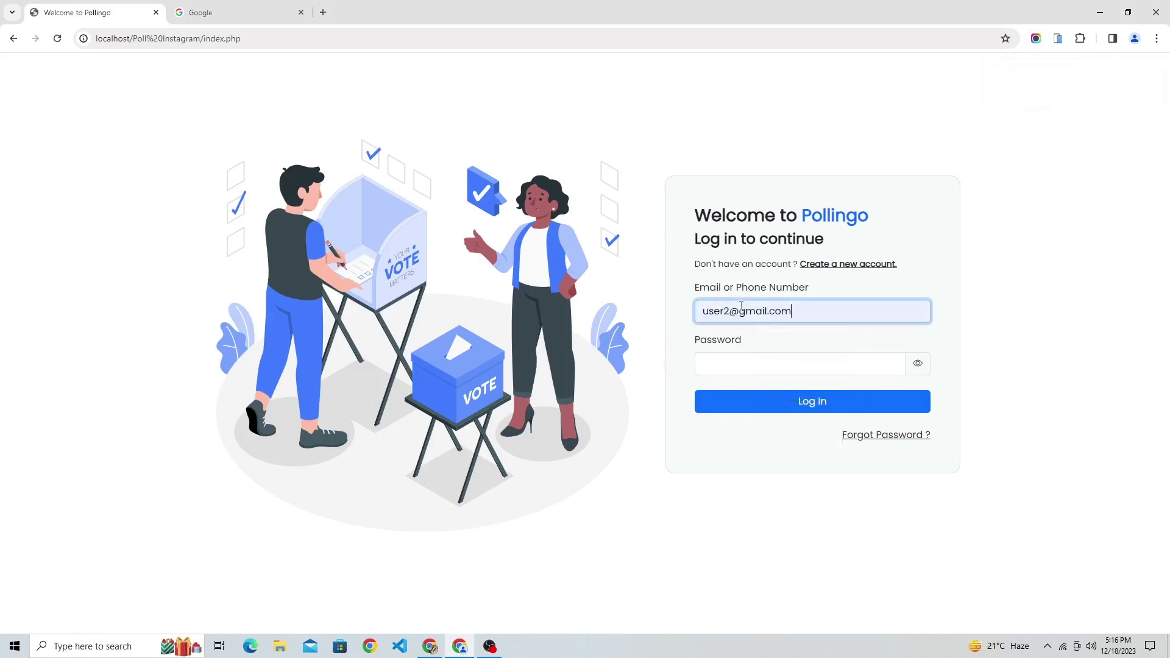
key("ctrl+shift+Left")
key("ctrl+shift+Left")
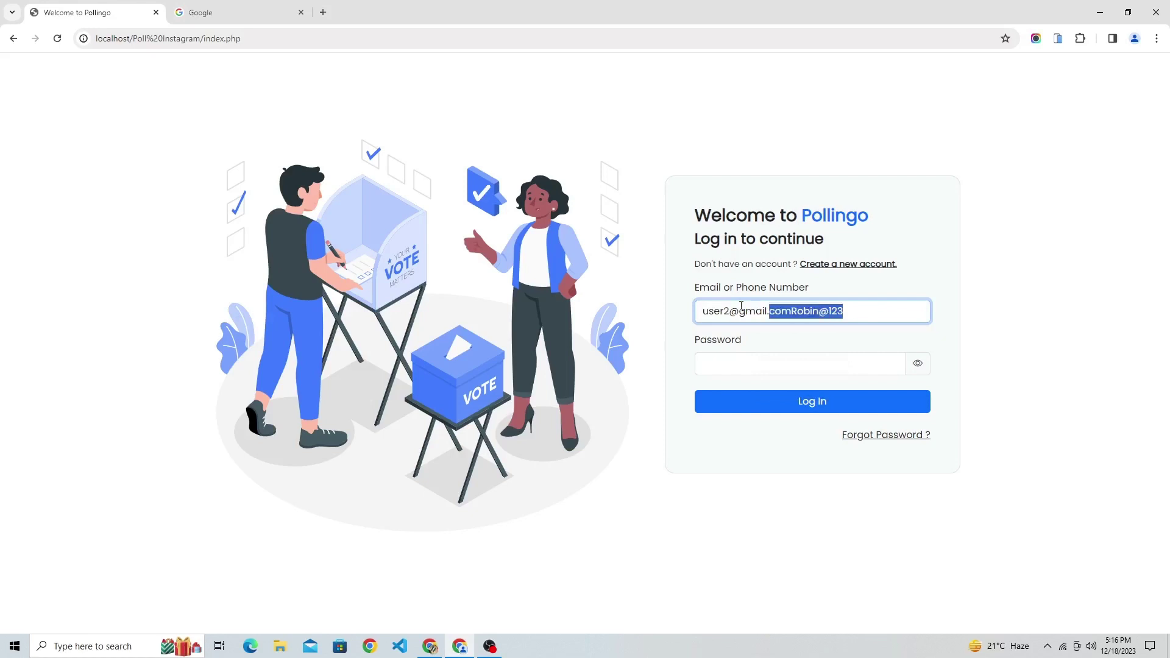
key("ctrl+x")
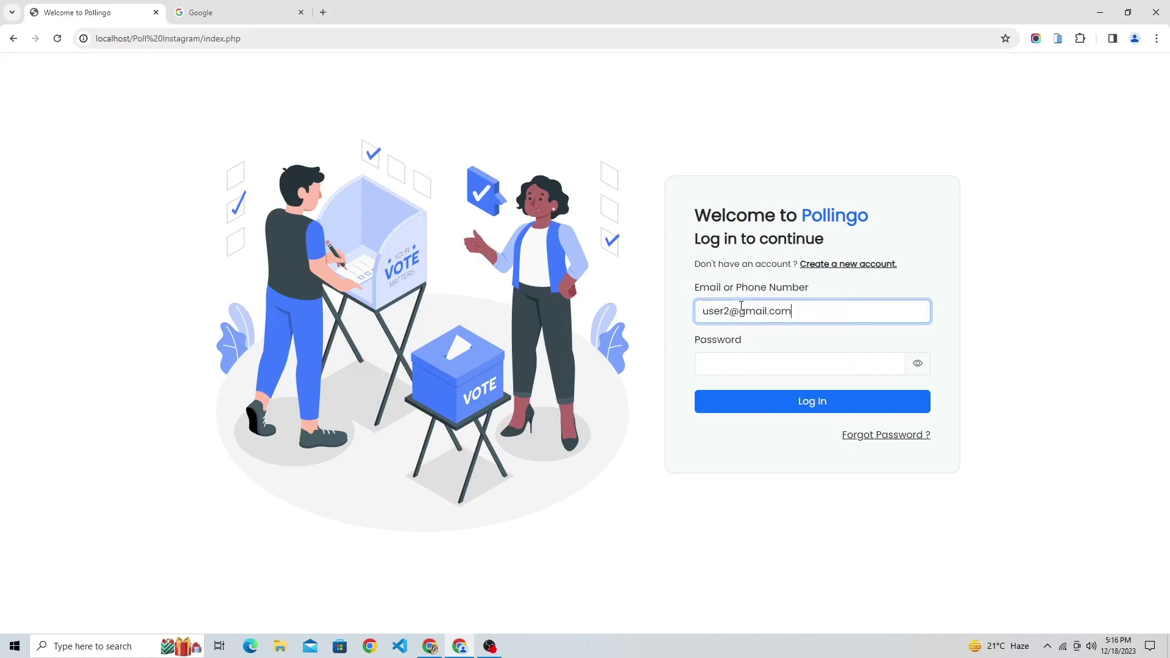
key("Tab")
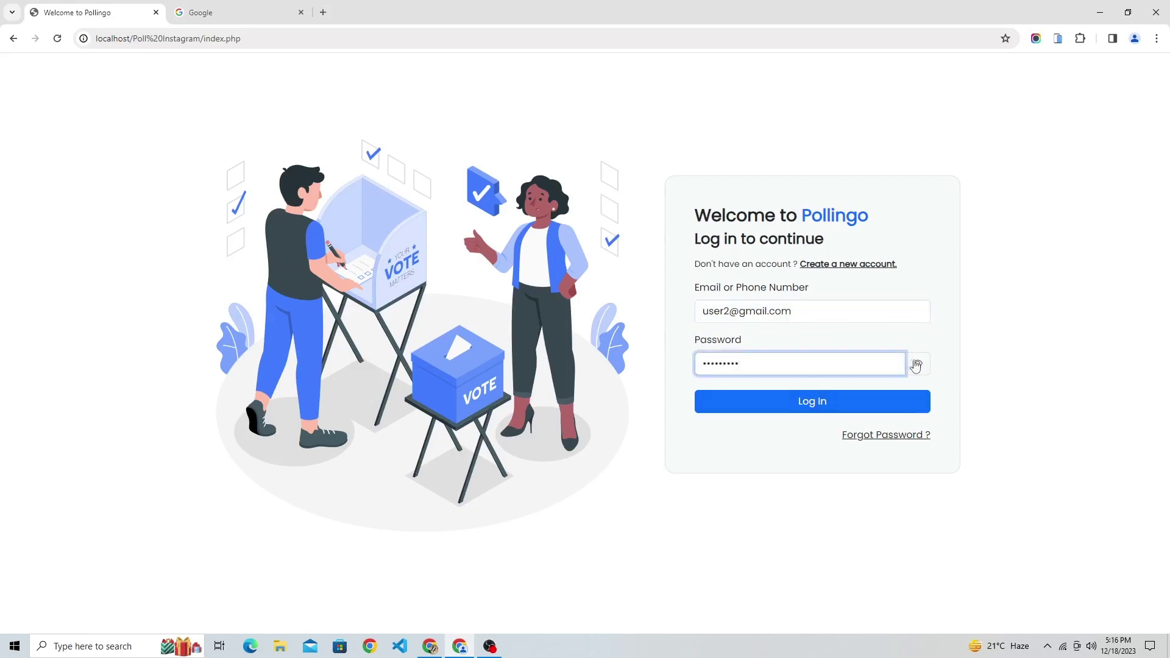
left_click(916, 364)
left_click(919, 366)
left_click(826, 404)
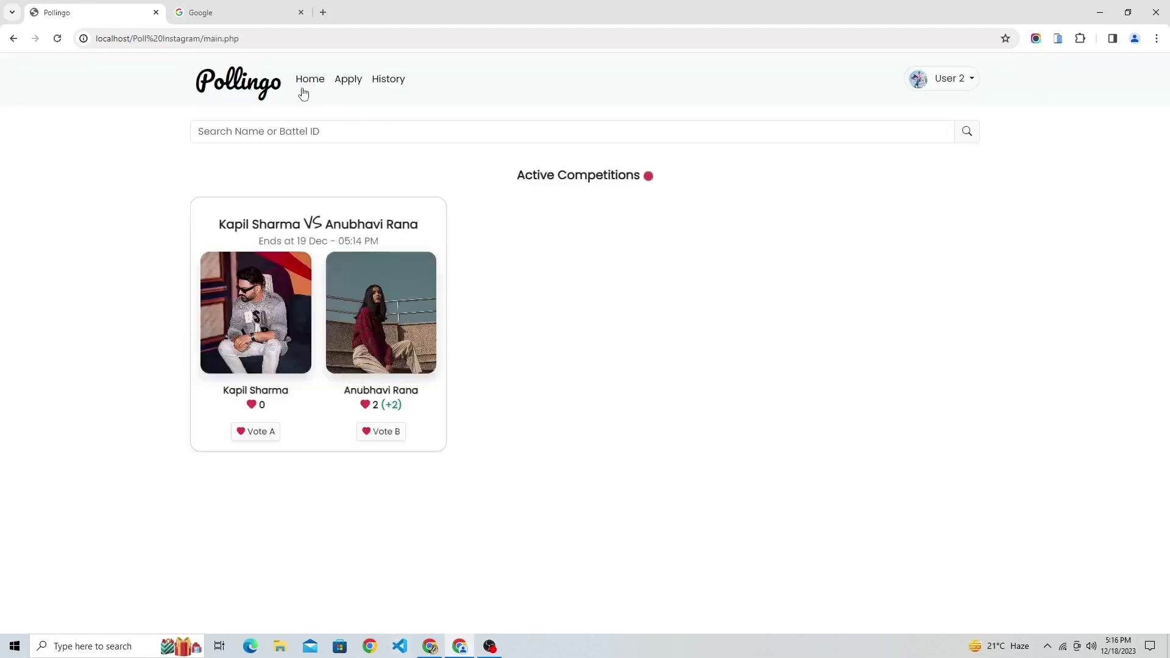
Check the History page shows no requests, then return Home.
left_click(402, 83)
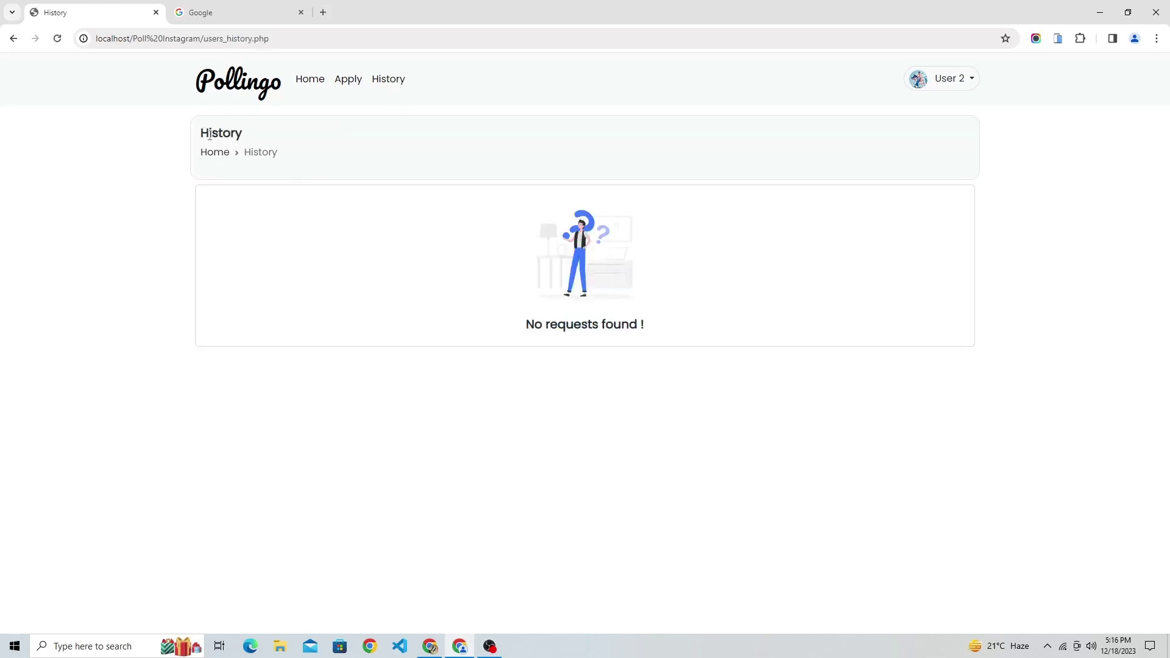
left_click_drag(209, 135, 404, 204)
left_click(312, 82)
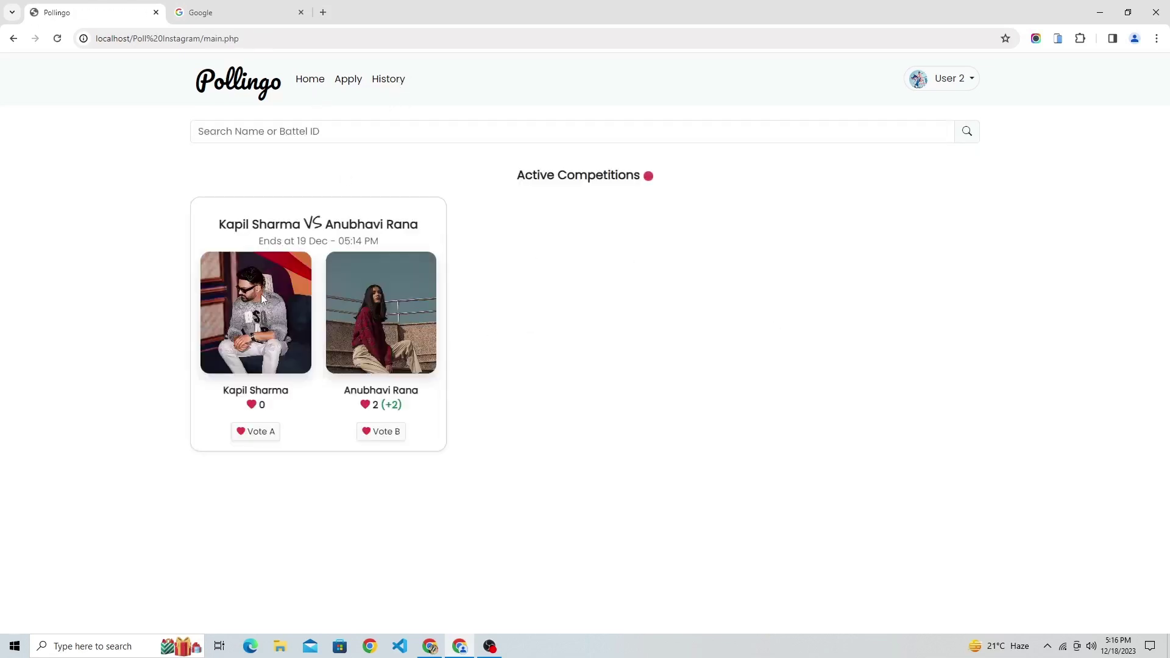
Vote for Kapil Sharma, bringing him to 1 vote, and open the Apply Battle form.
left_click(260, 431)
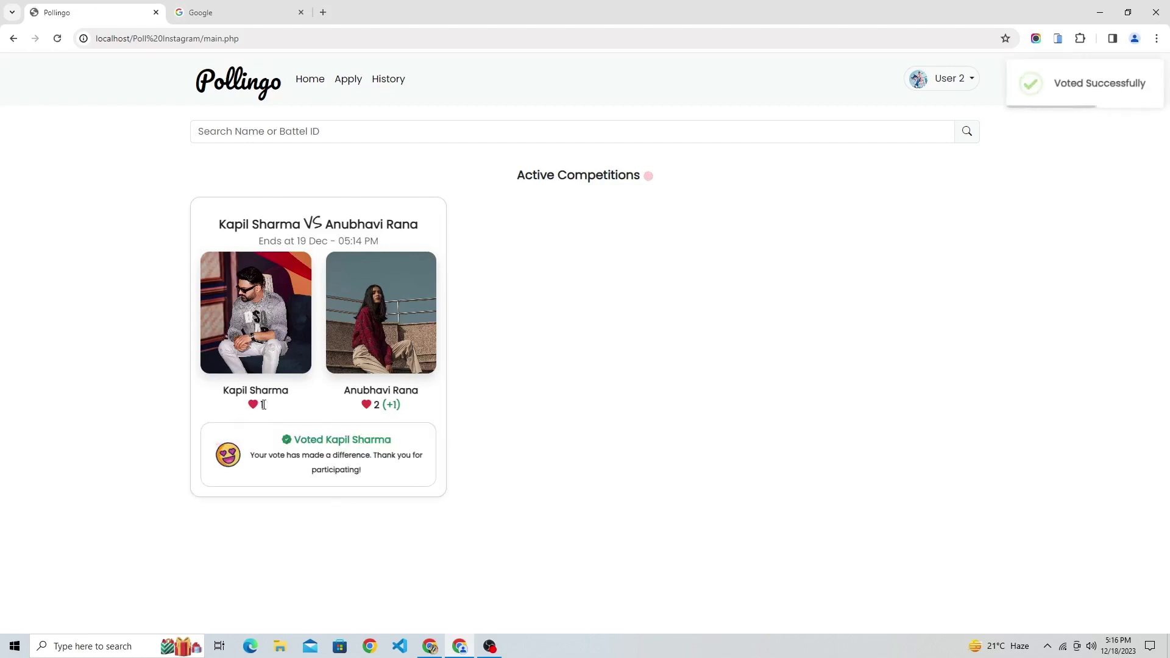
left_click_drag(344, 407, 418, 400)
left_click(363, 444)
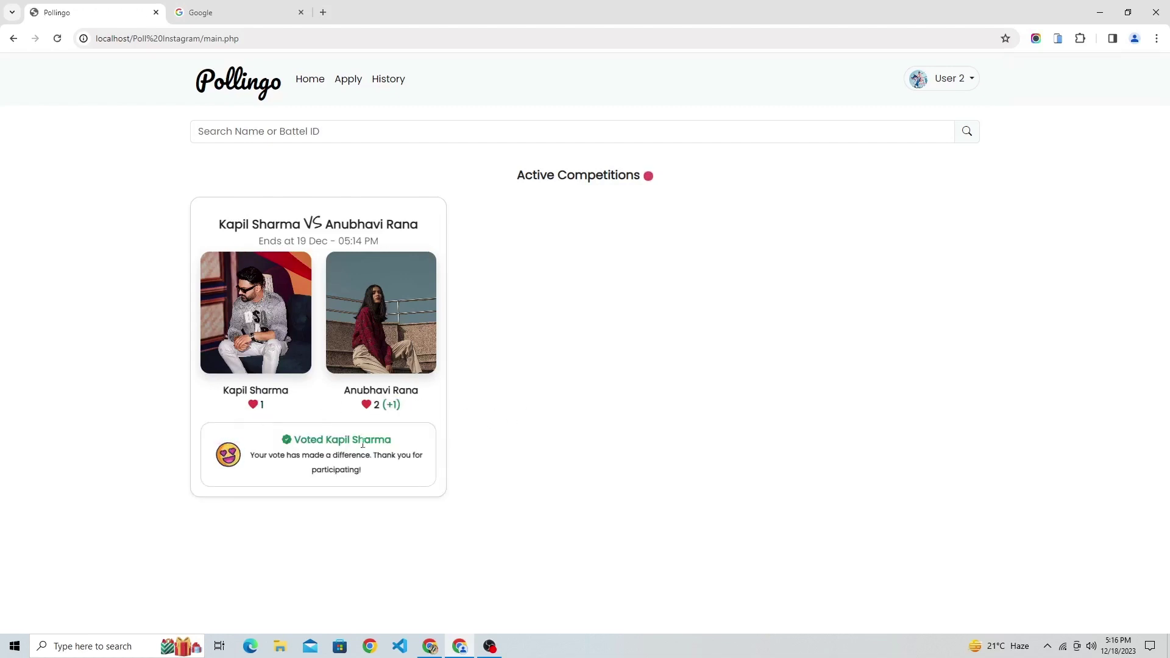
left_click(343, 78)
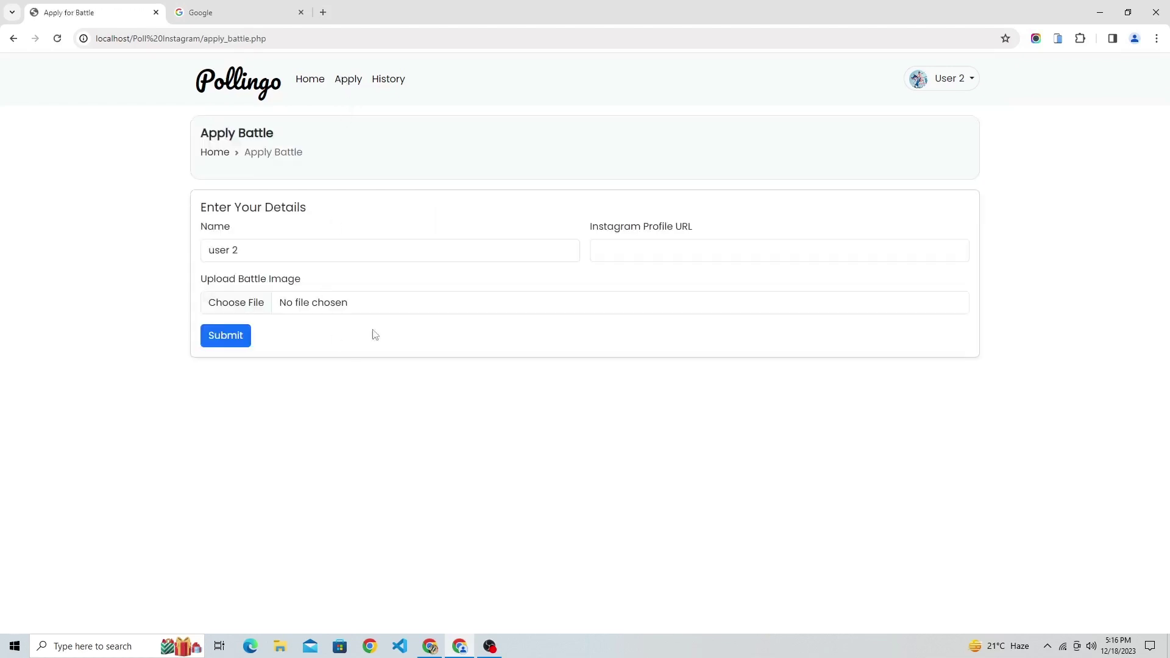
left_click(276, 255)
left_click(611, 250)
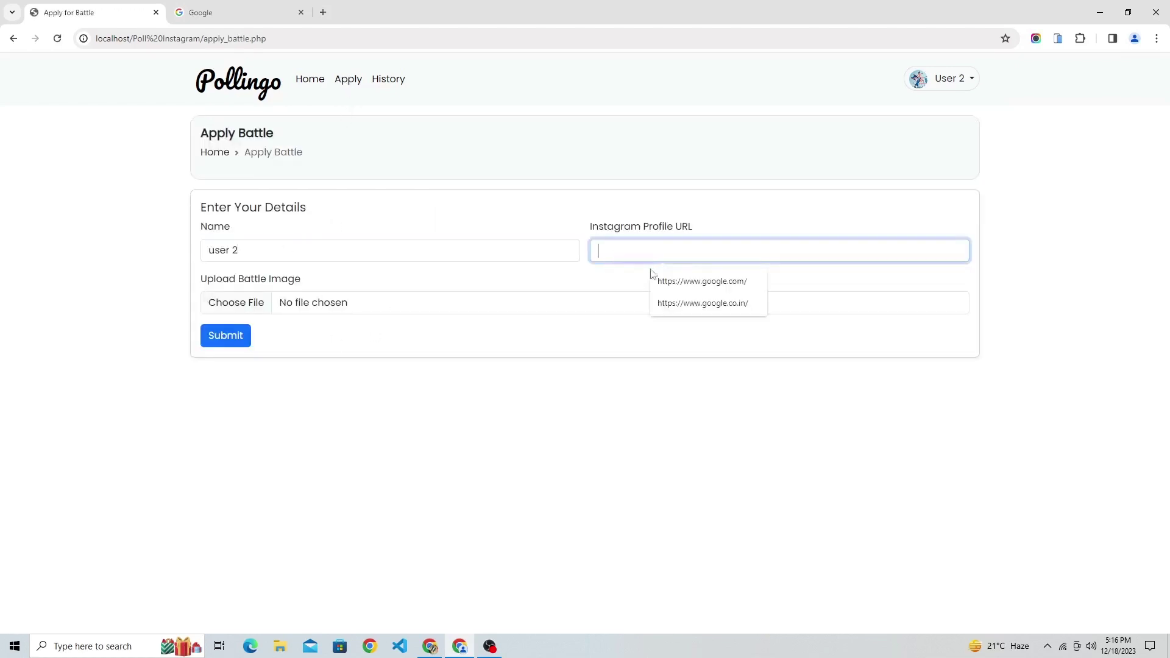
left_click(711, 280)
left_click(410, 306)
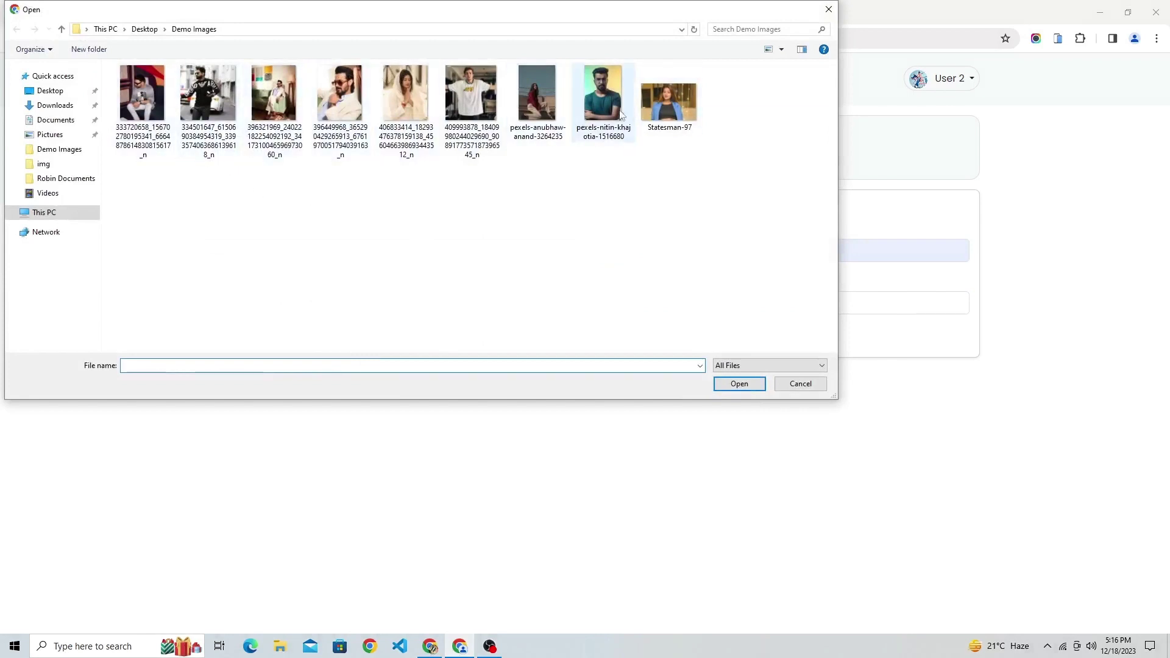
double_click(670, 103)
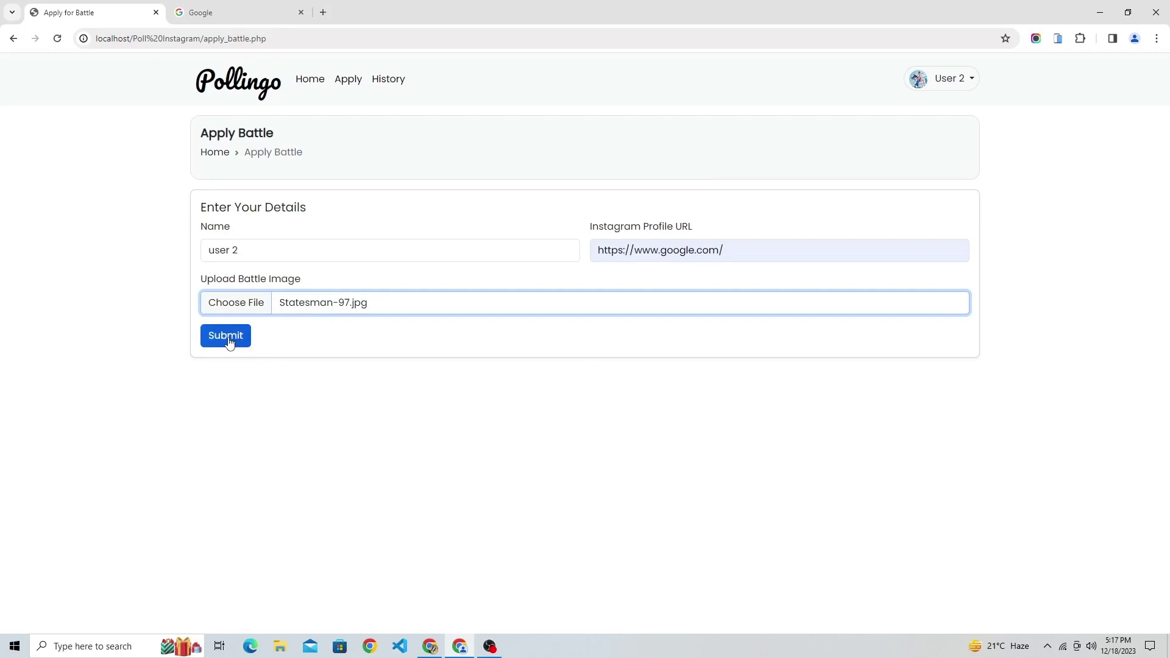
Replace the image with another Demo Images photo and submit the battle application.
left_click(335, 307)
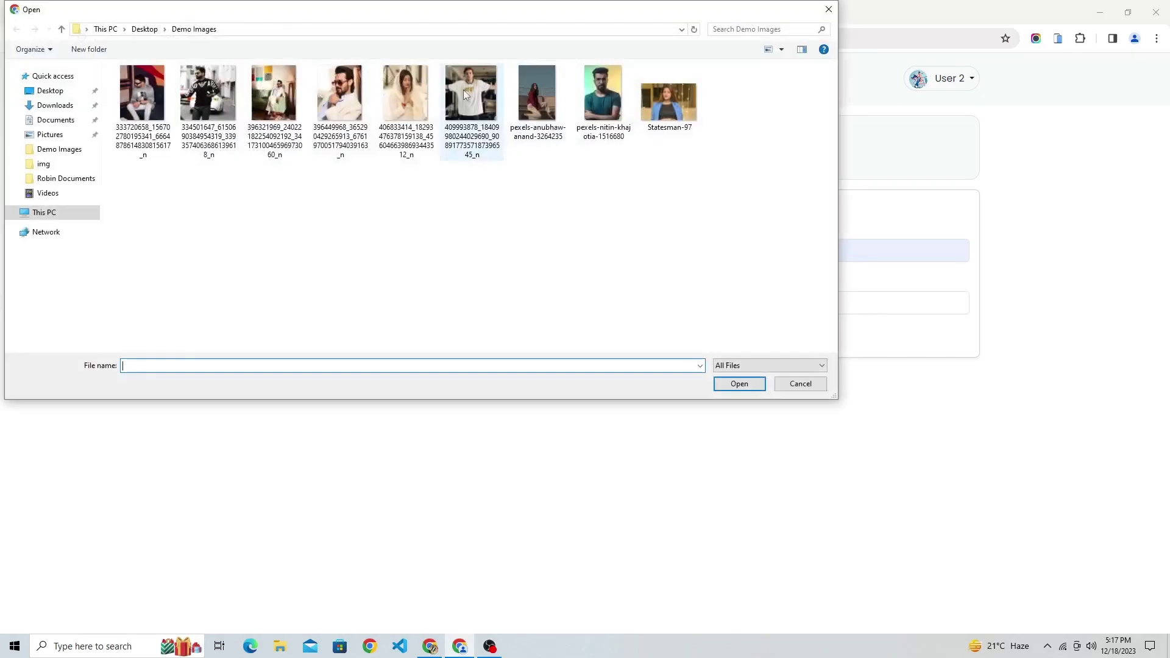
left_click(406, 100)
double_click(406, 100)
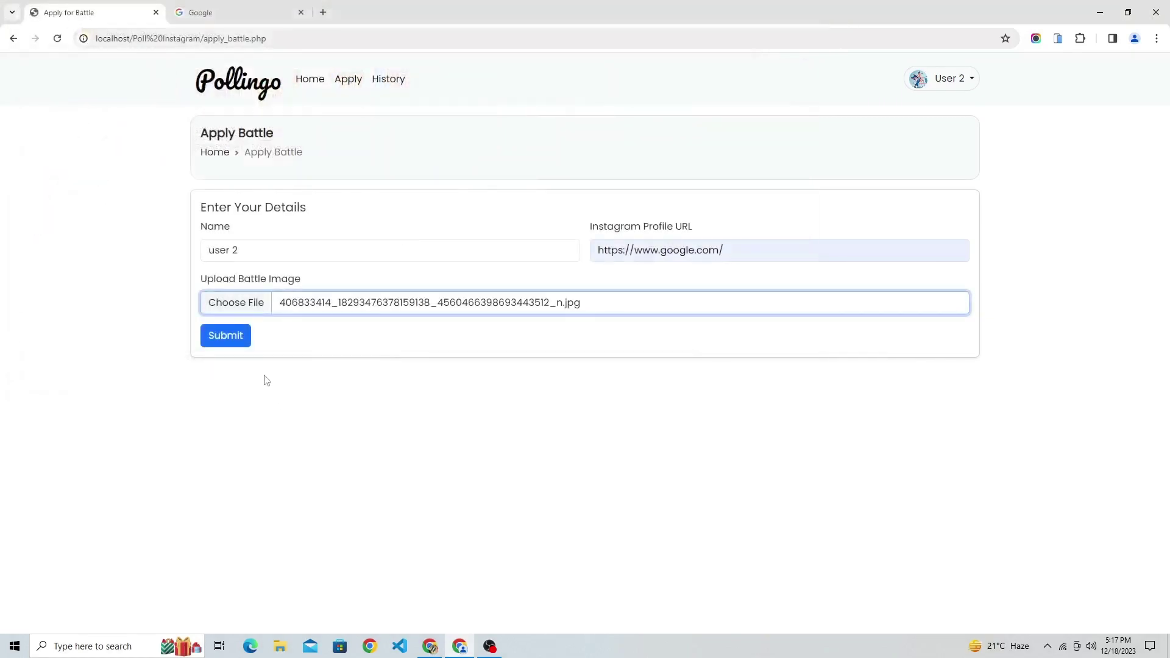
left_click(232, 343)
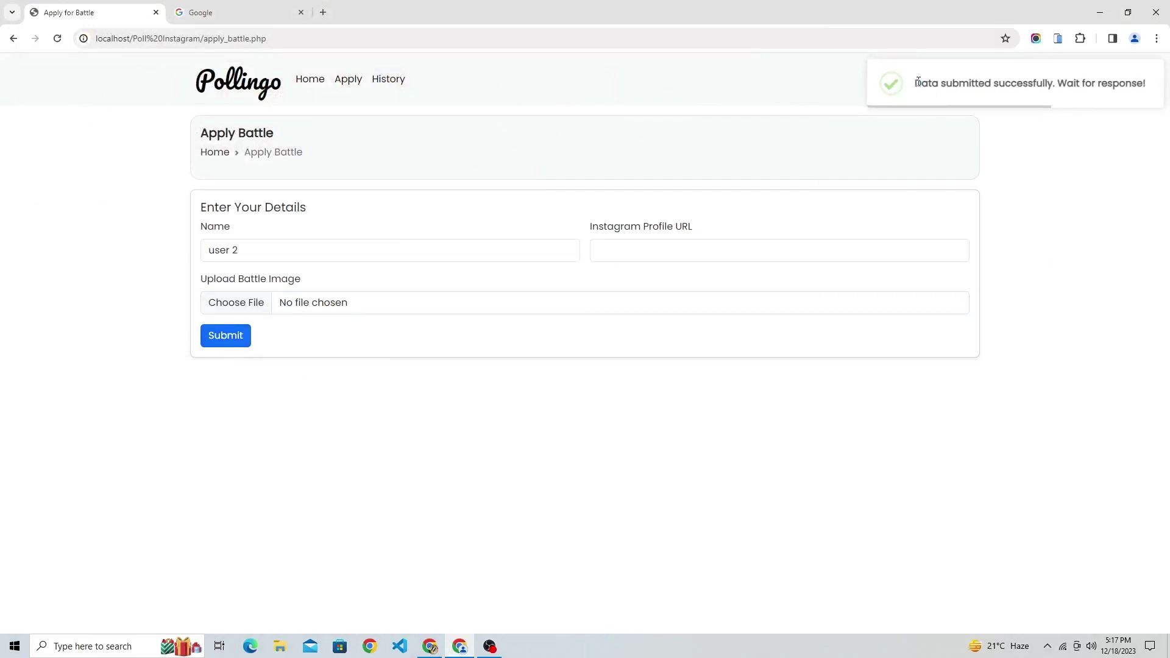
left_click_drag(917, 81, 1144, 79)
left_click(1089, 213)
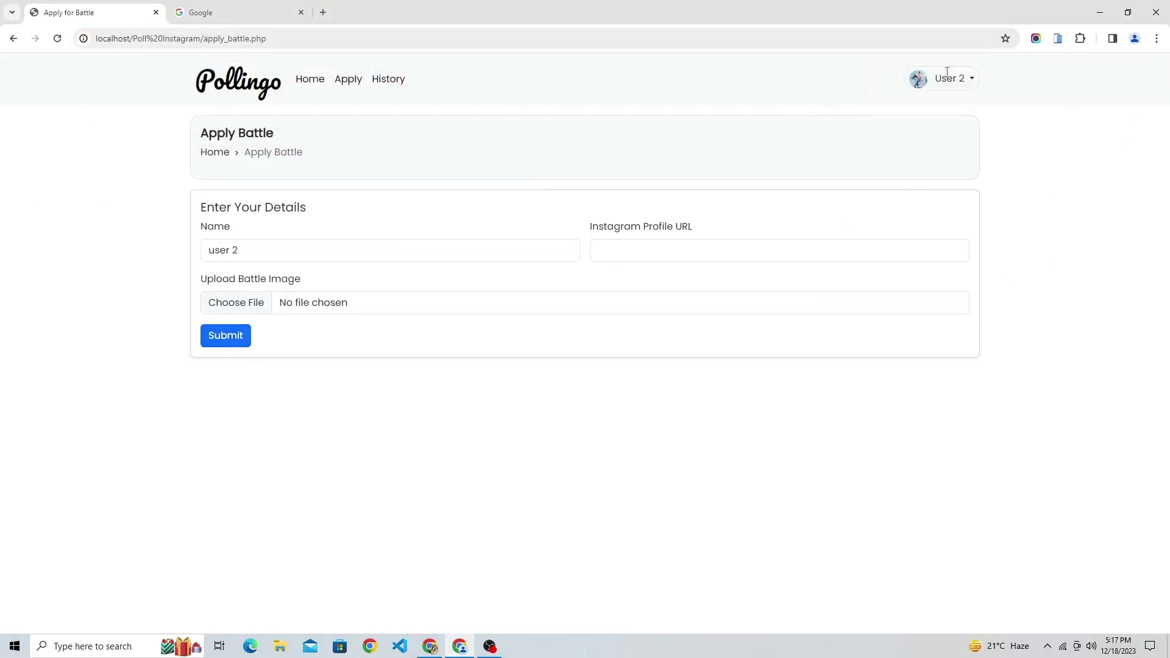
left_click(948, 77)
Log out of user 2 and log in as admin, noting the pending battle requests count.
left_click(951, 152)
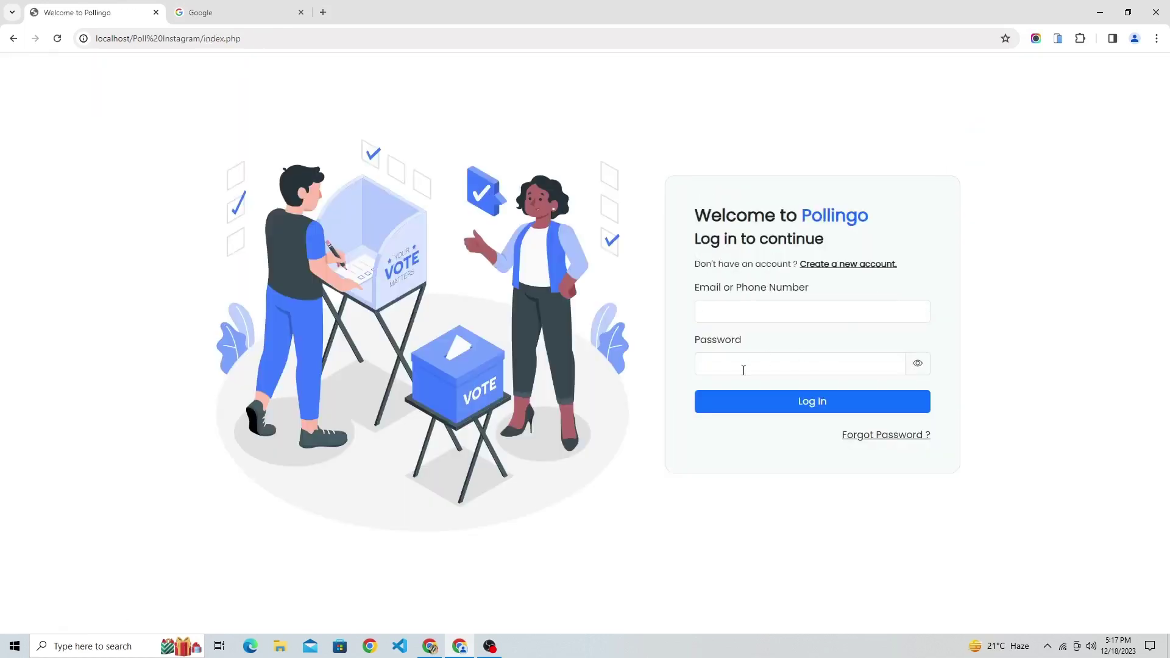
left_click(780, 317)
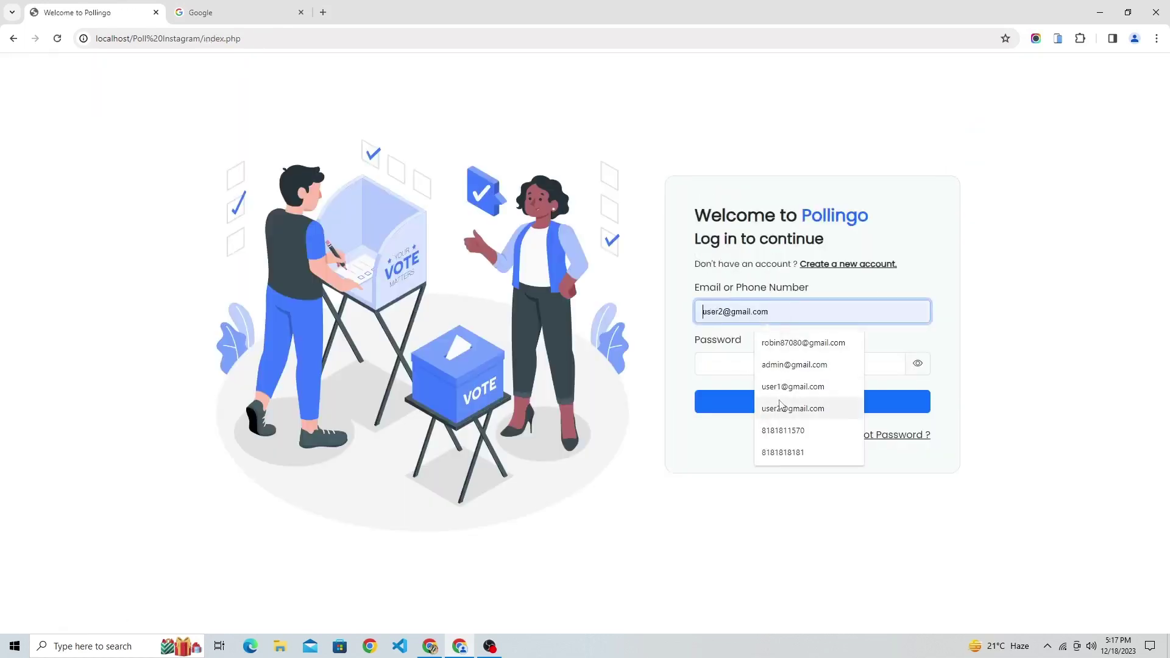
left_click(793, 365)
left_click(768, 360)
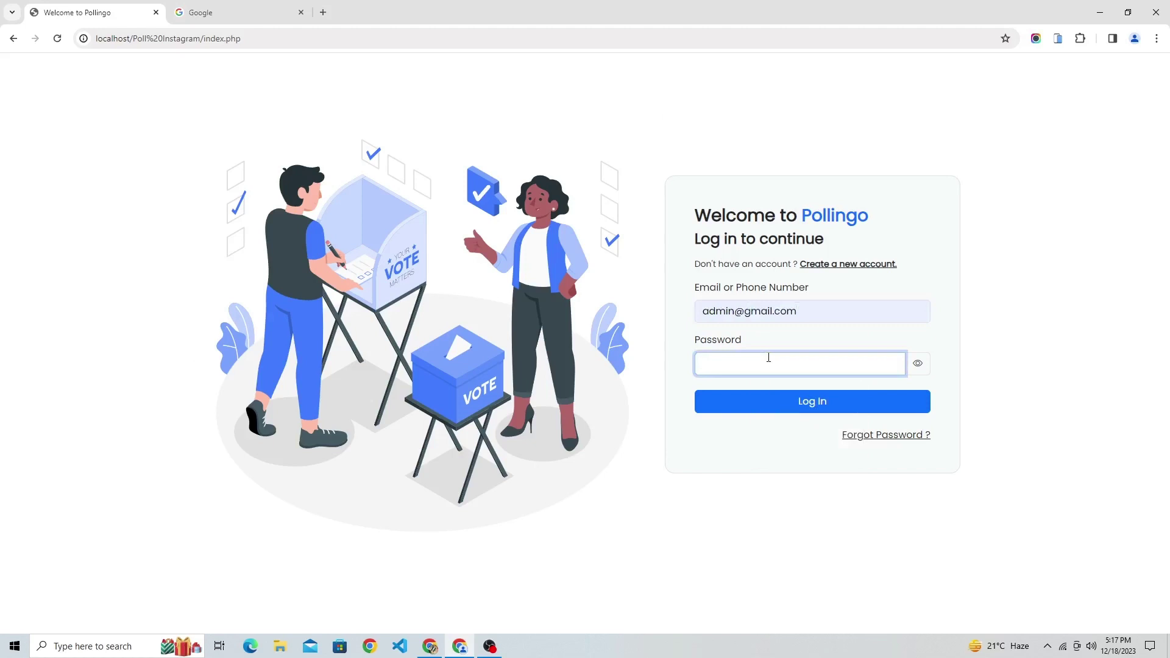
left_click(865, 402)
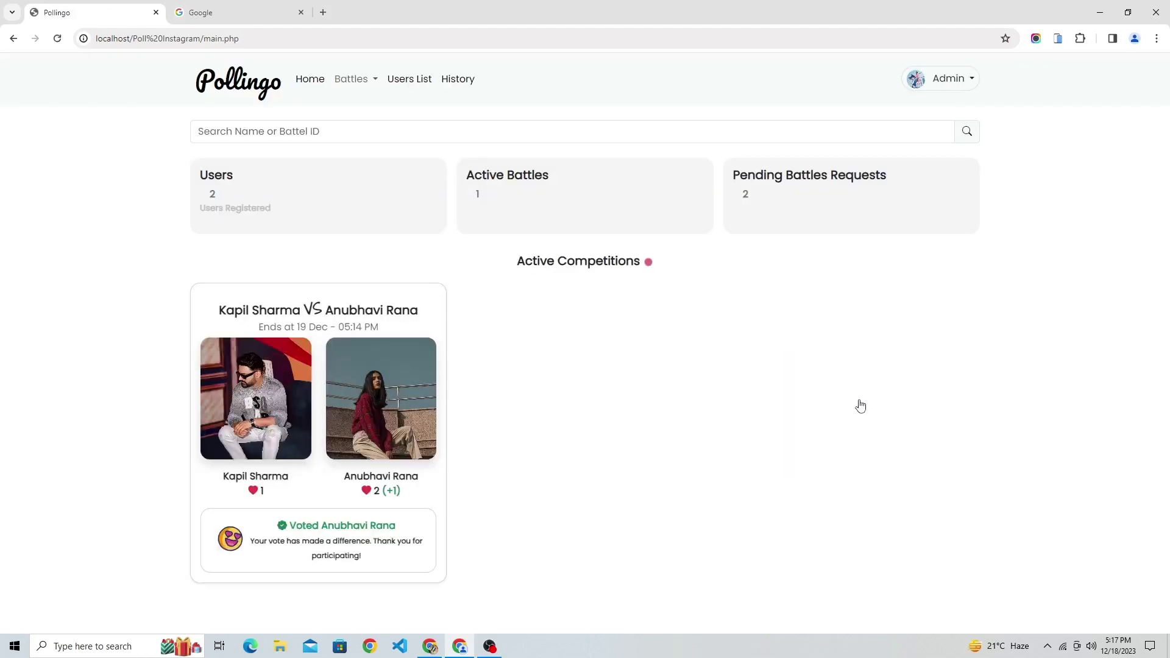
left_click_drag(735, 182, 894, 172)
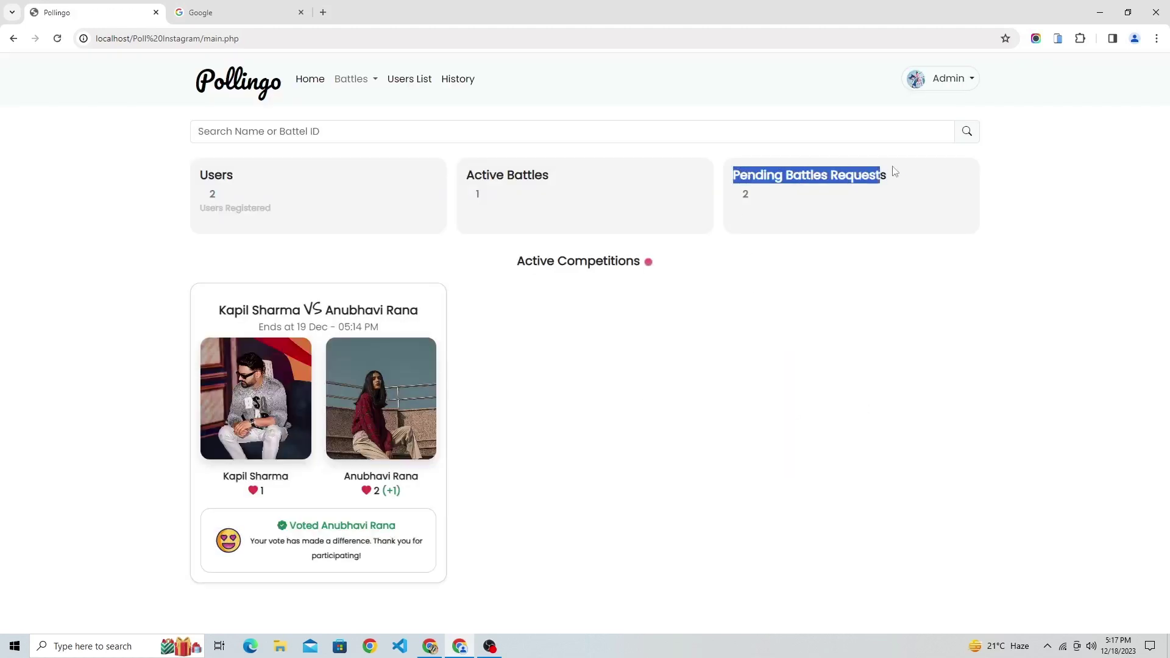
double_click(745, 194)
Open Battles > Battle Requests and preview user 2's and User 1's battle images.
left_click(358, 80)
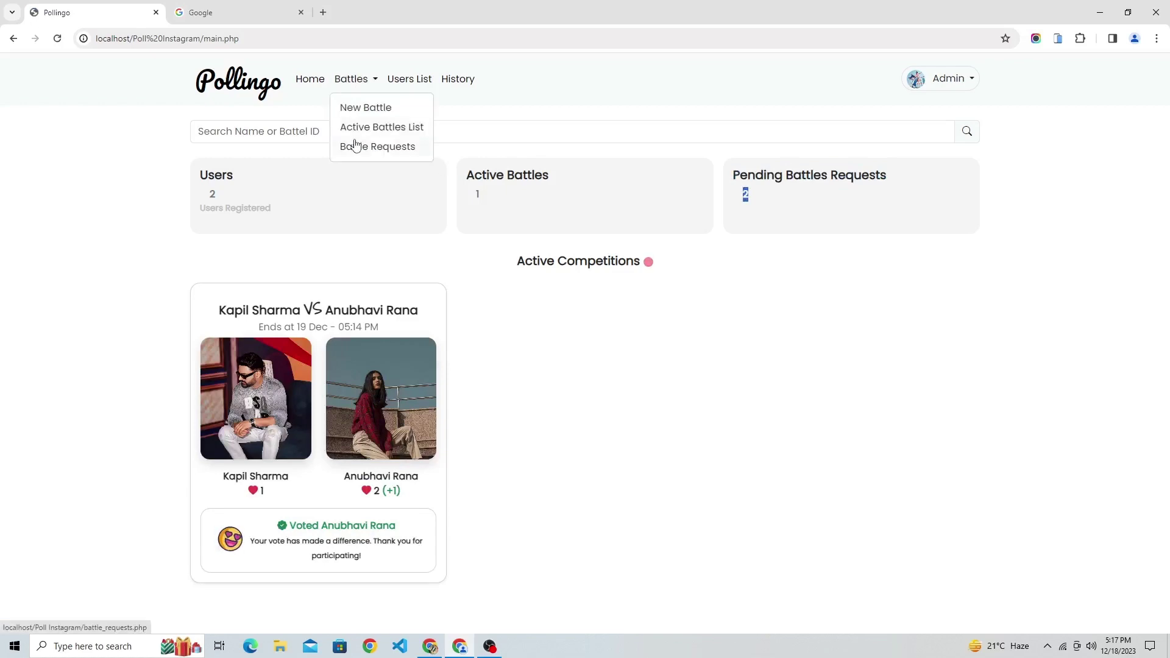
left_click(360, 146)
left_click(651, 297)
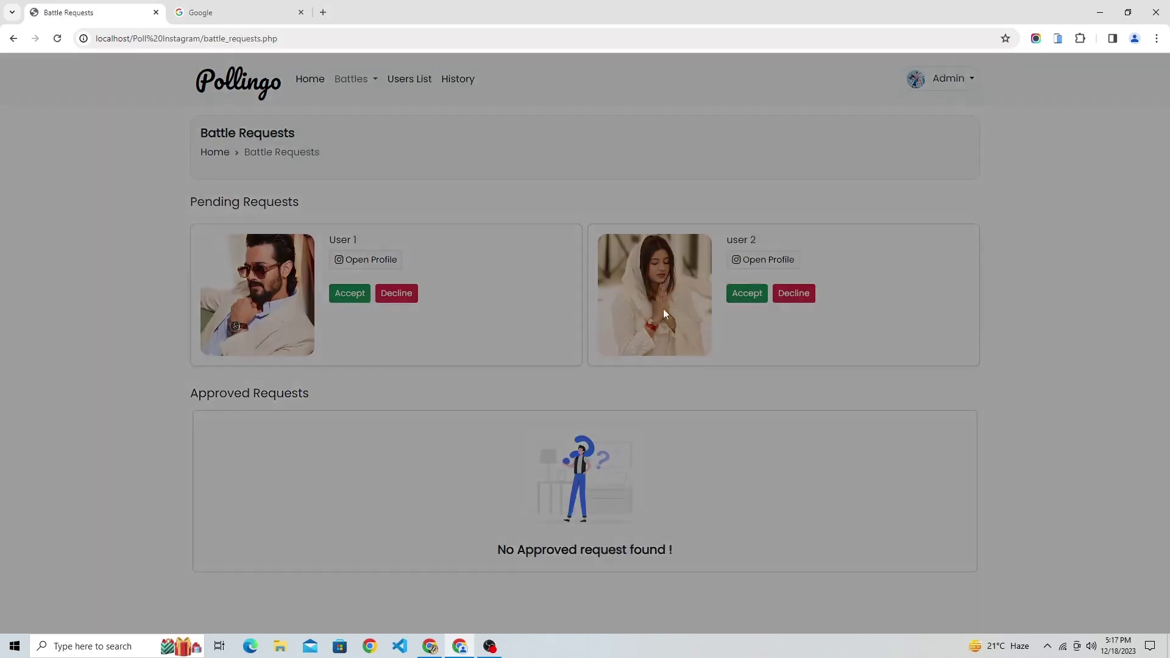
left_click(956, 305)
left_click(276, 300)
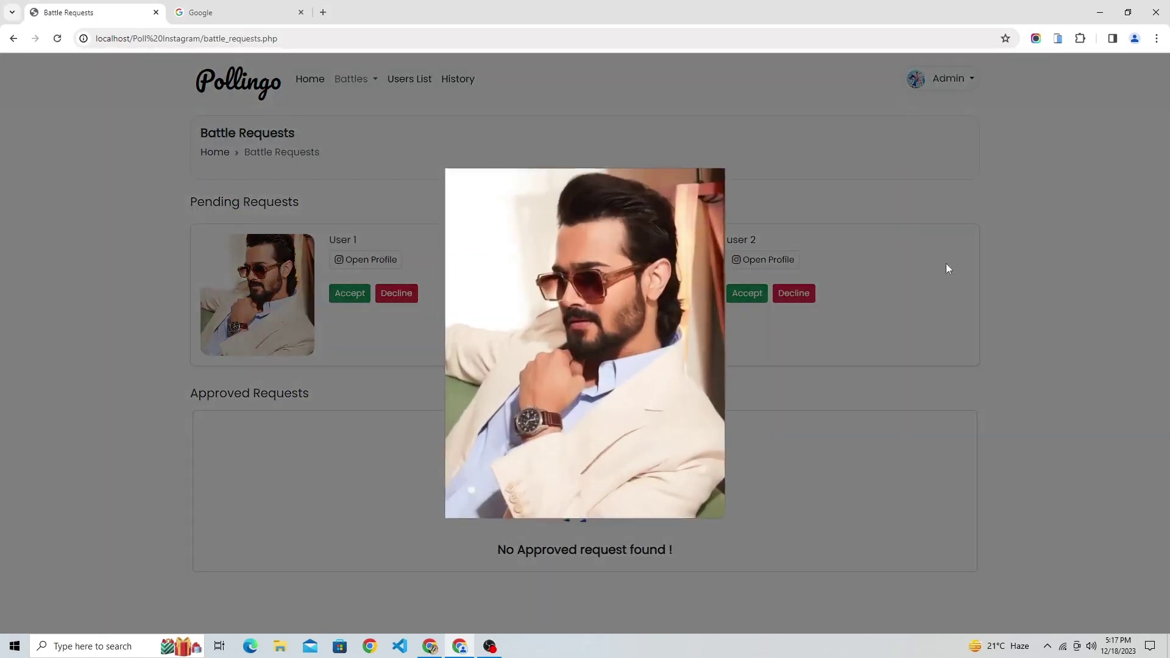
left_click(946, 263)
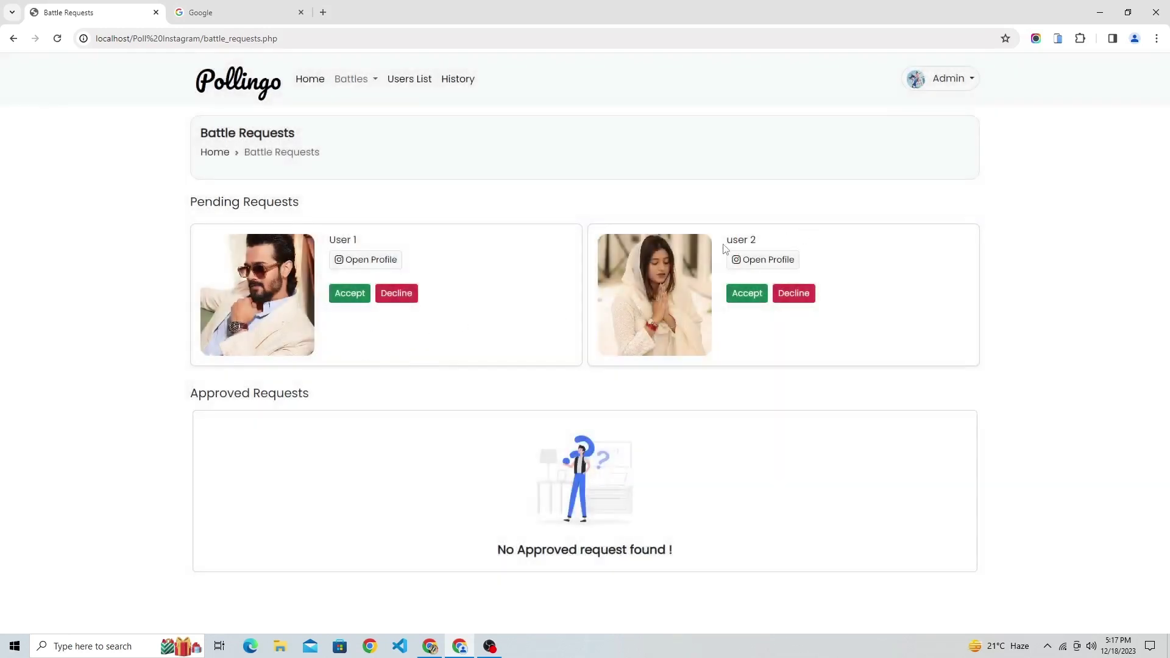
View User 1's contestant options in the Accept dialog, then dismiss it without accepting.
left_click_drag(330, 239, 396, 239)
left_click(351, 294)
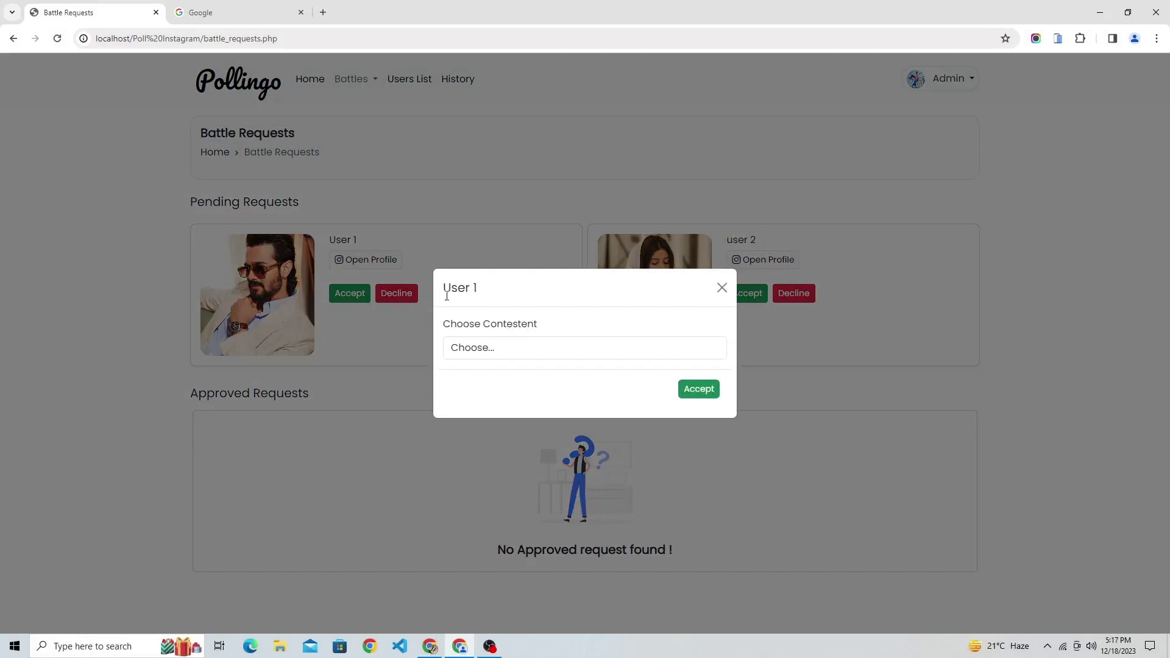
left_click_drag(447, 297, 507, 307)
left_click(506, 348)
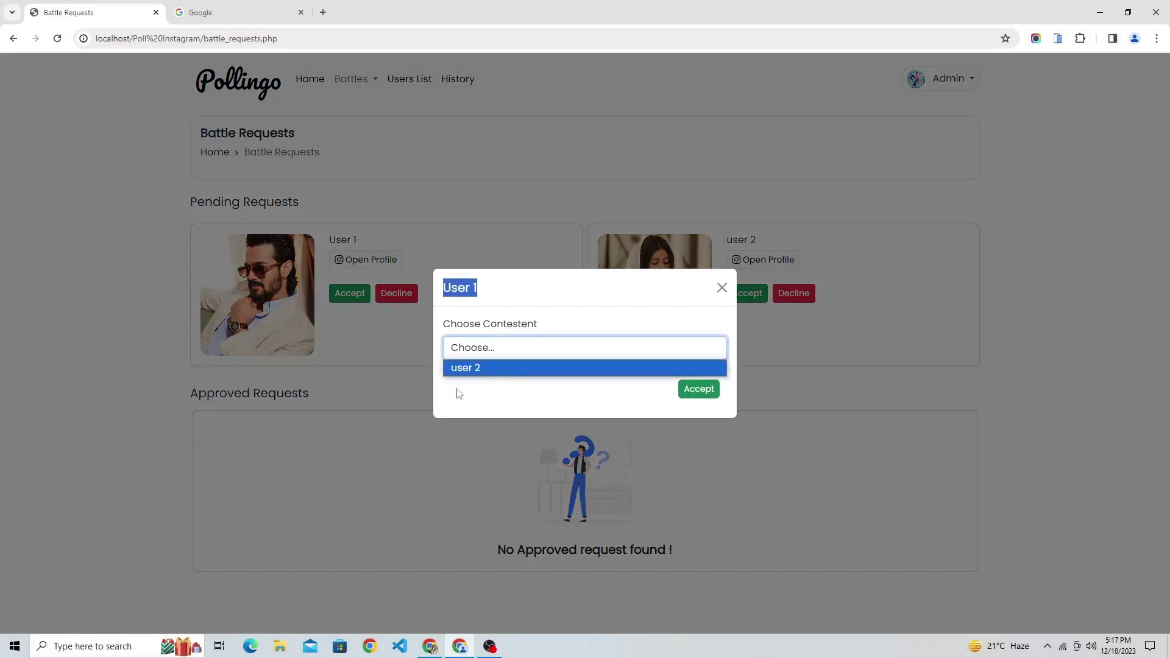
left_click(788, 397)
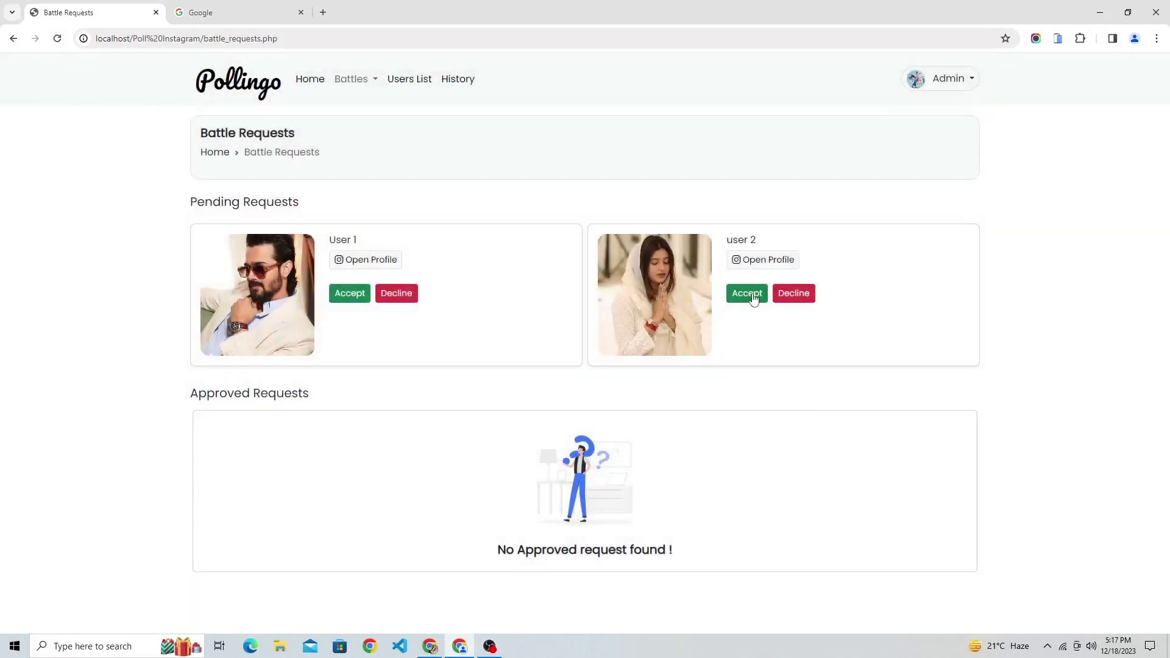
View user 2's contestant options without accepting, then log out of the admin account.
left_click(750, 294)
left_click(504, 353)
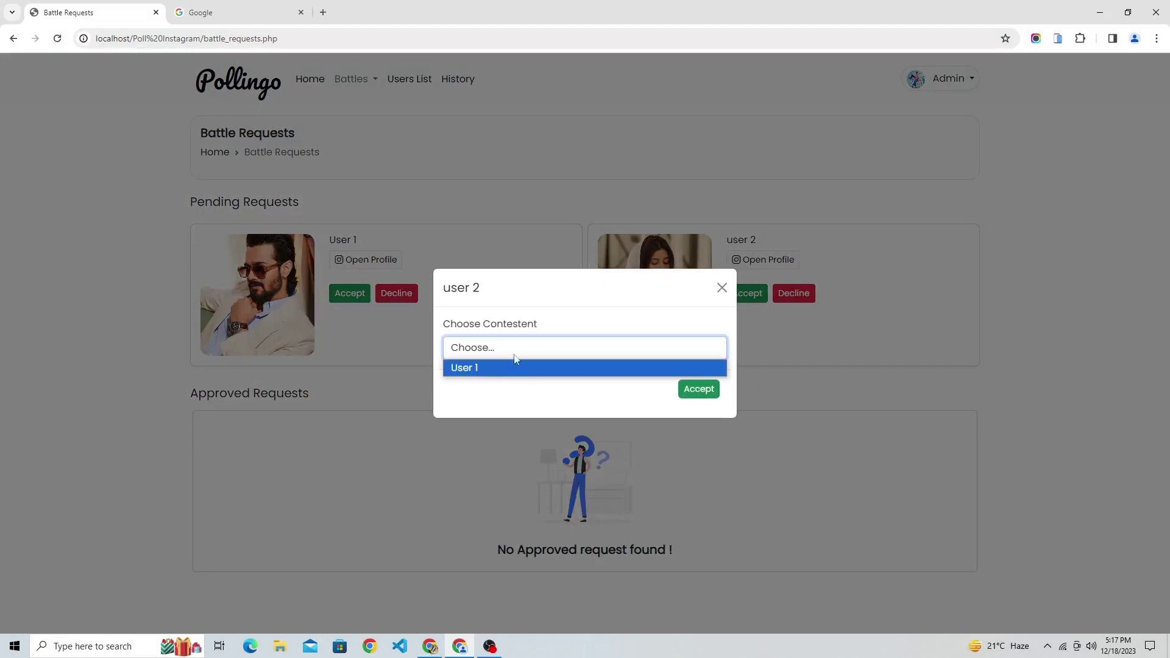
left_click_drag(445, 292, 494, 290)
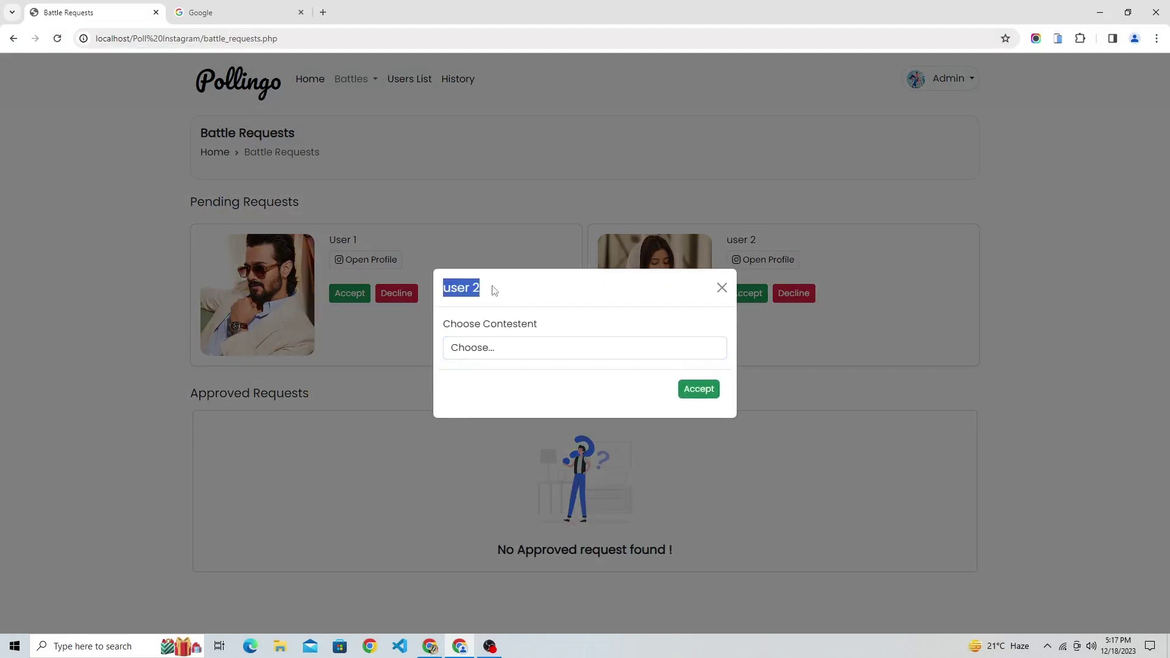
left_click(722, 287)
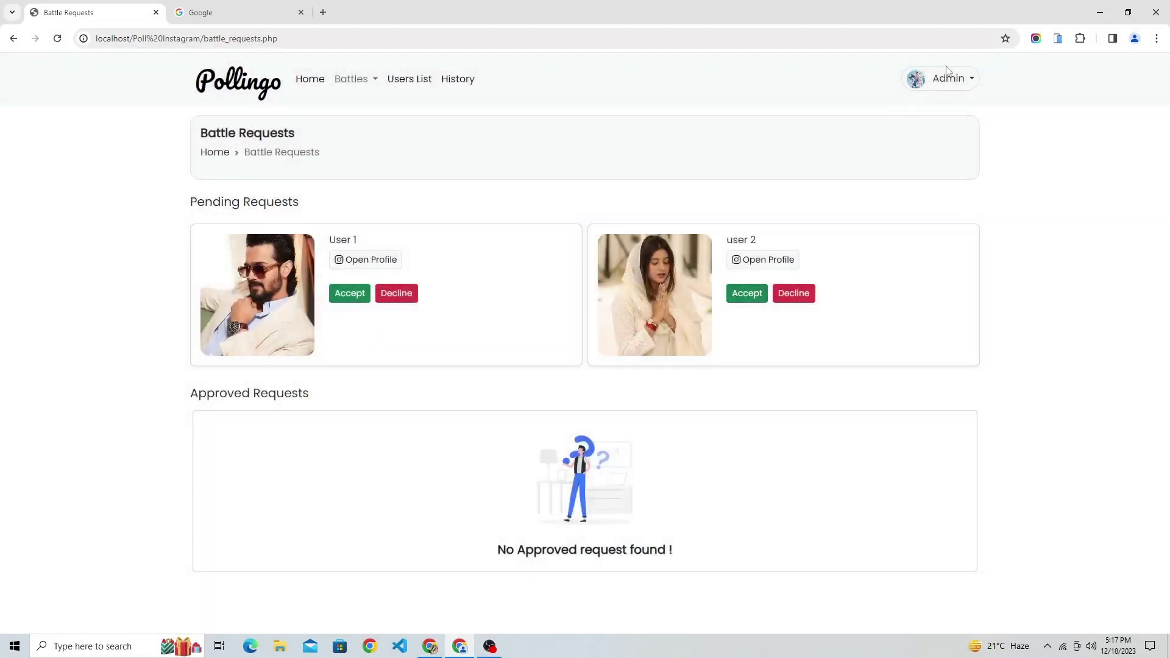
left_click(947, 73)
left_click(952, 145)
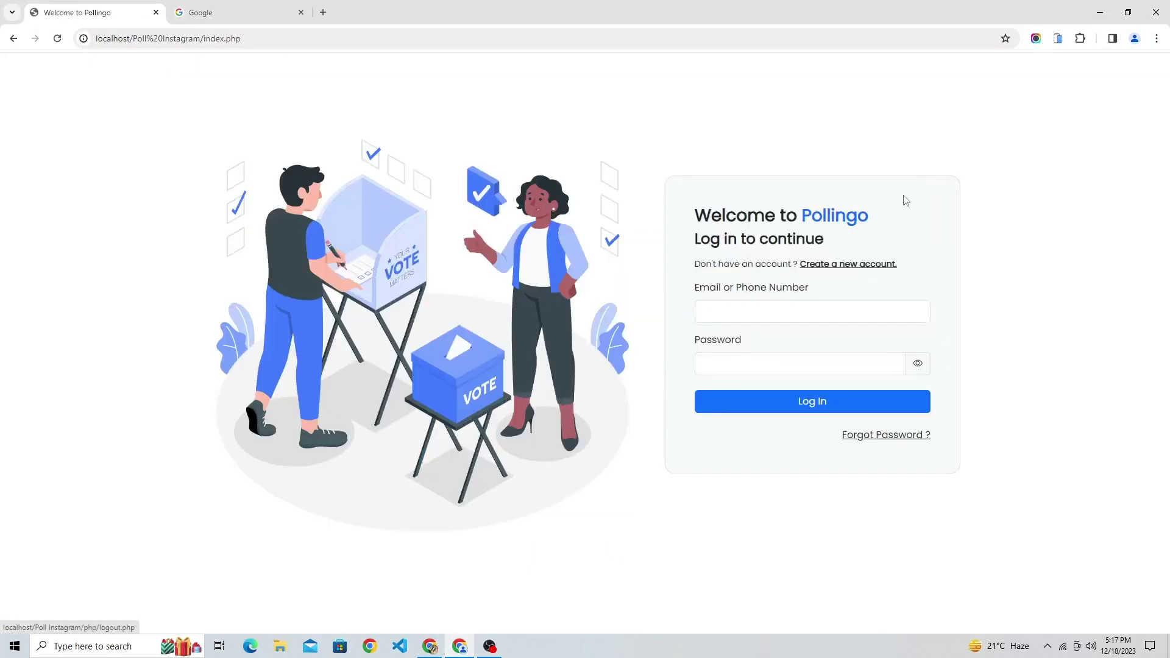
Start a new account with full name User 3, a phone number, and gender Male.
left_click(696, 310)
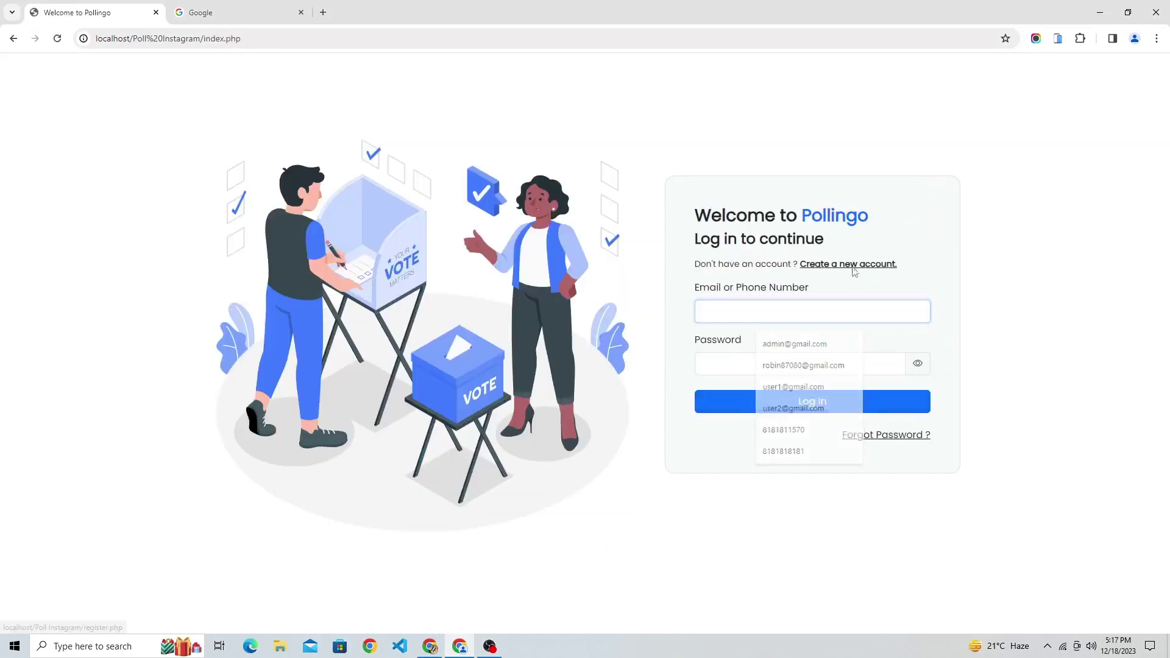
left_click(854, 269)
left_click(750, 253)
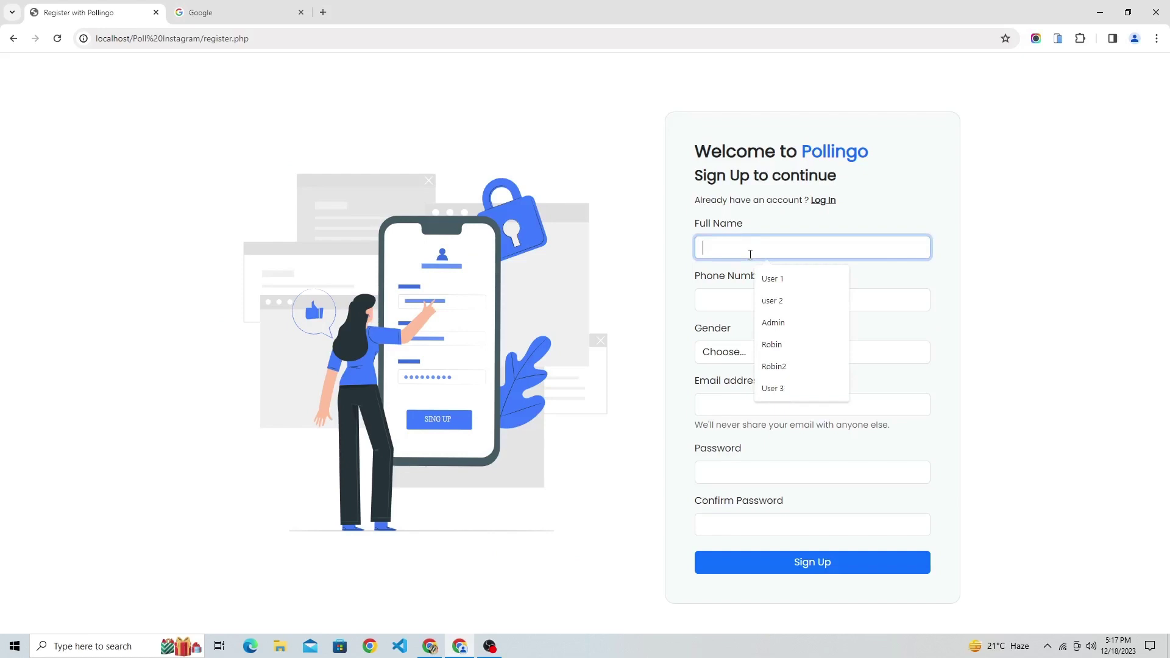
left_click(786, 387)
left_click(754, 301)
type("4")
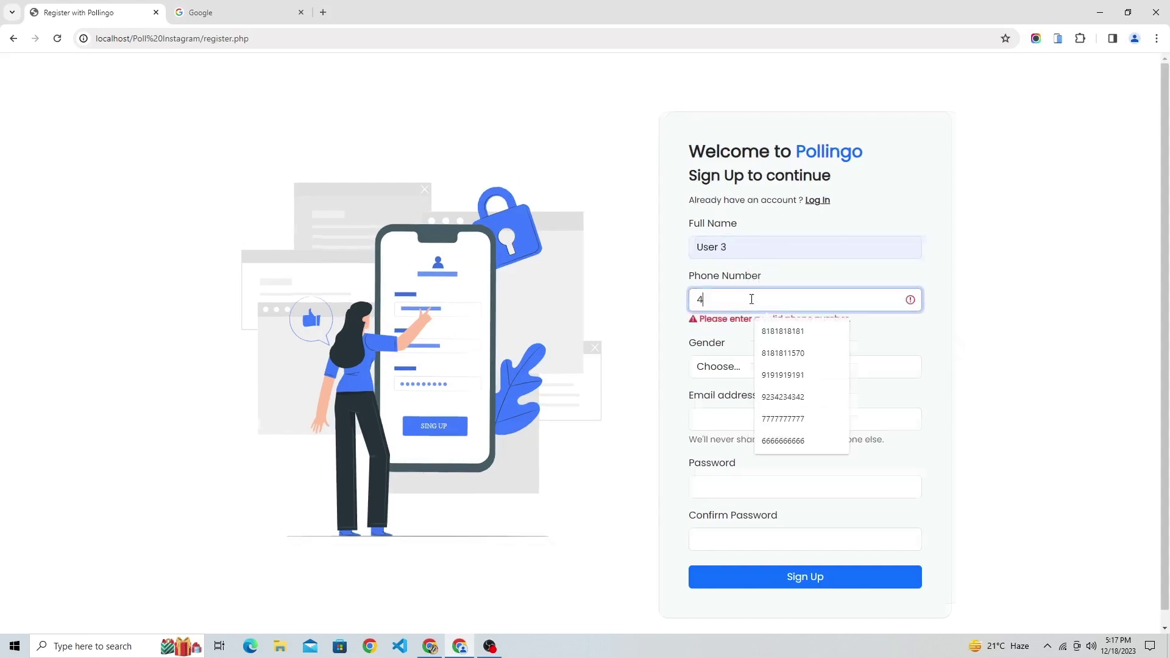
type("333333333")
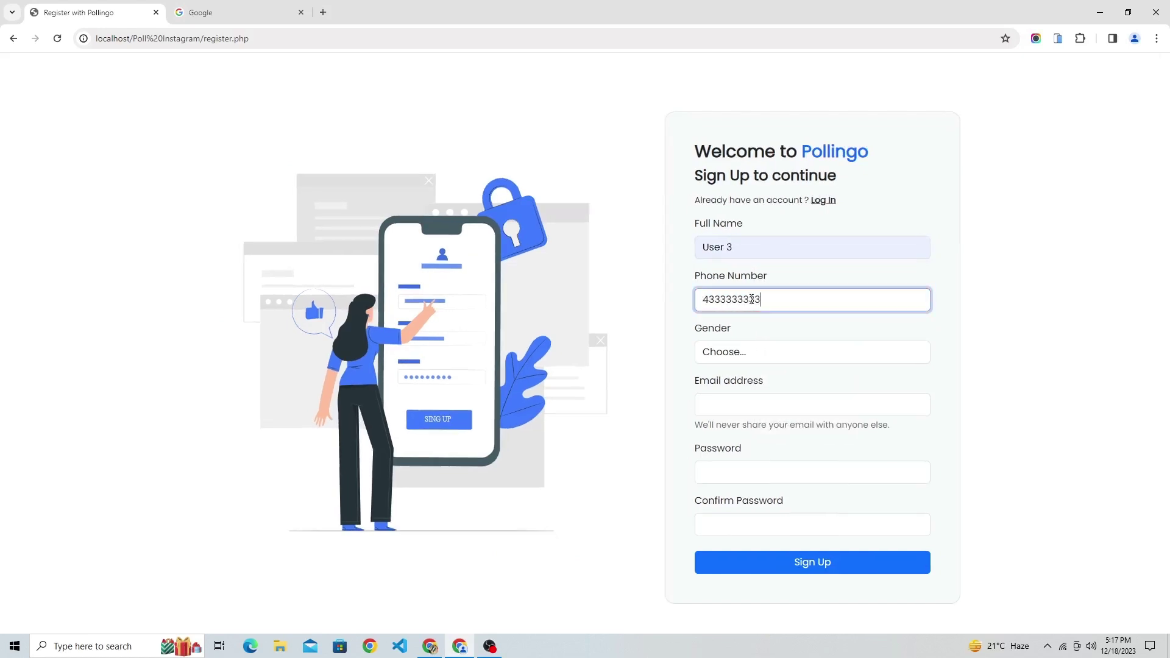
left_click(750, 353)
left_click(750, 388)
left_click(743, 360)
left_click(743, 372)
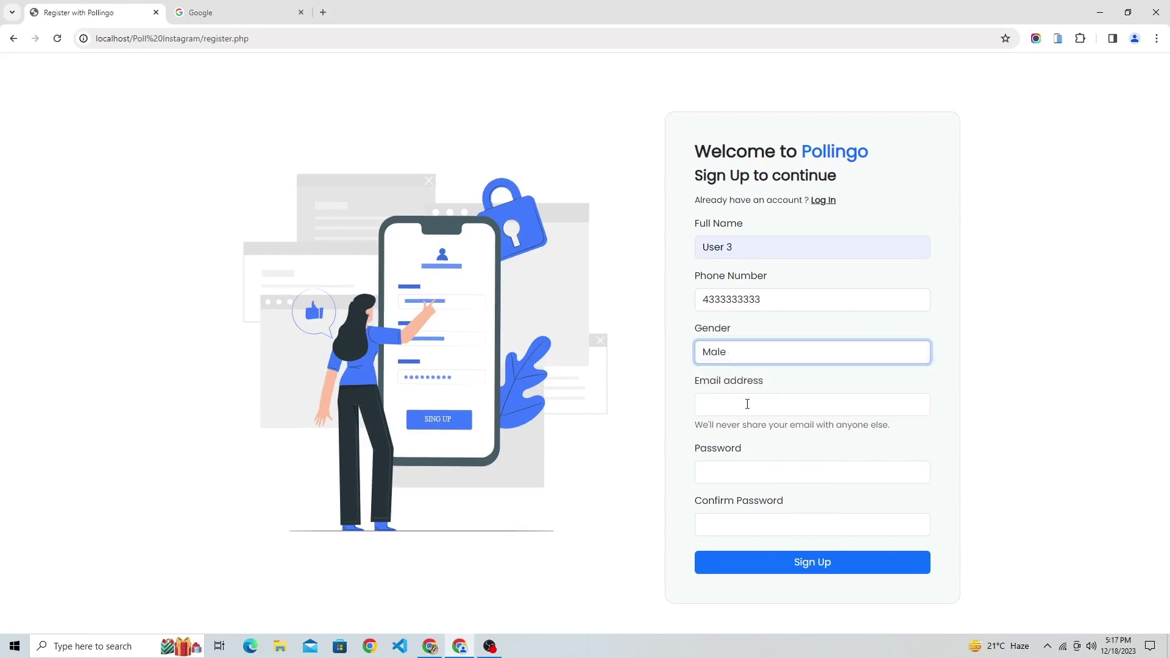
Fill in the saved email, paste the password twice, and submit the registration.
left_click(747, 406)
type("u")
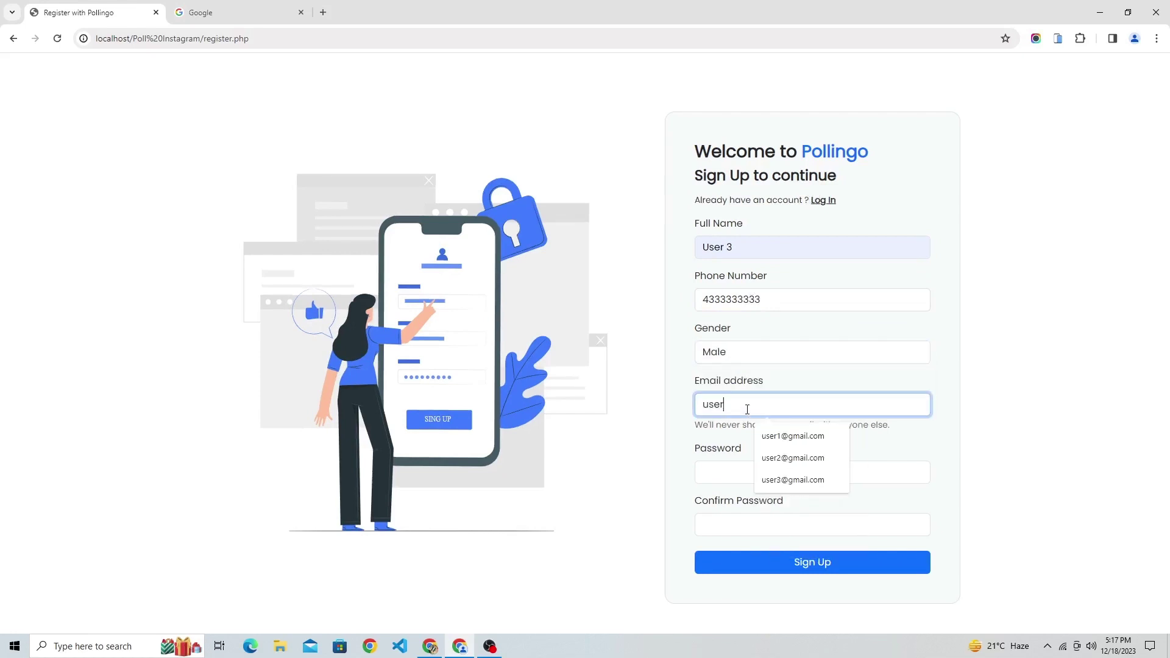
type("ser")
key("Down")
key("Down")
key("Down")
key("Return")
key("Tab")
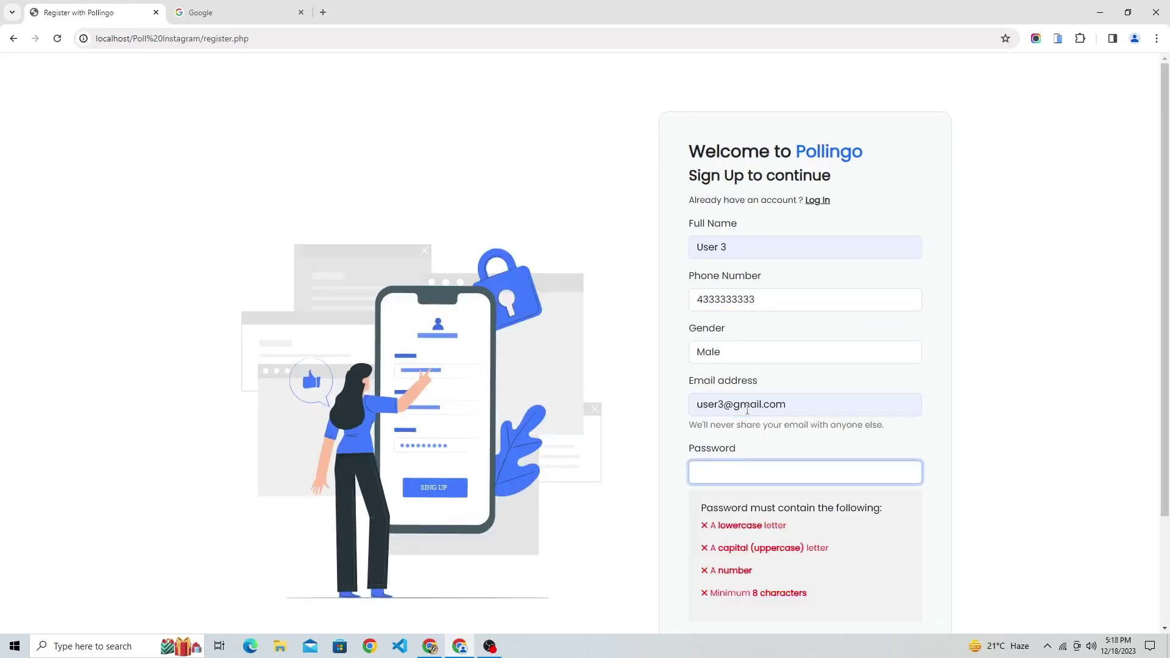
key("ctrl+v")
key("Tab")
key("ctrl+v")
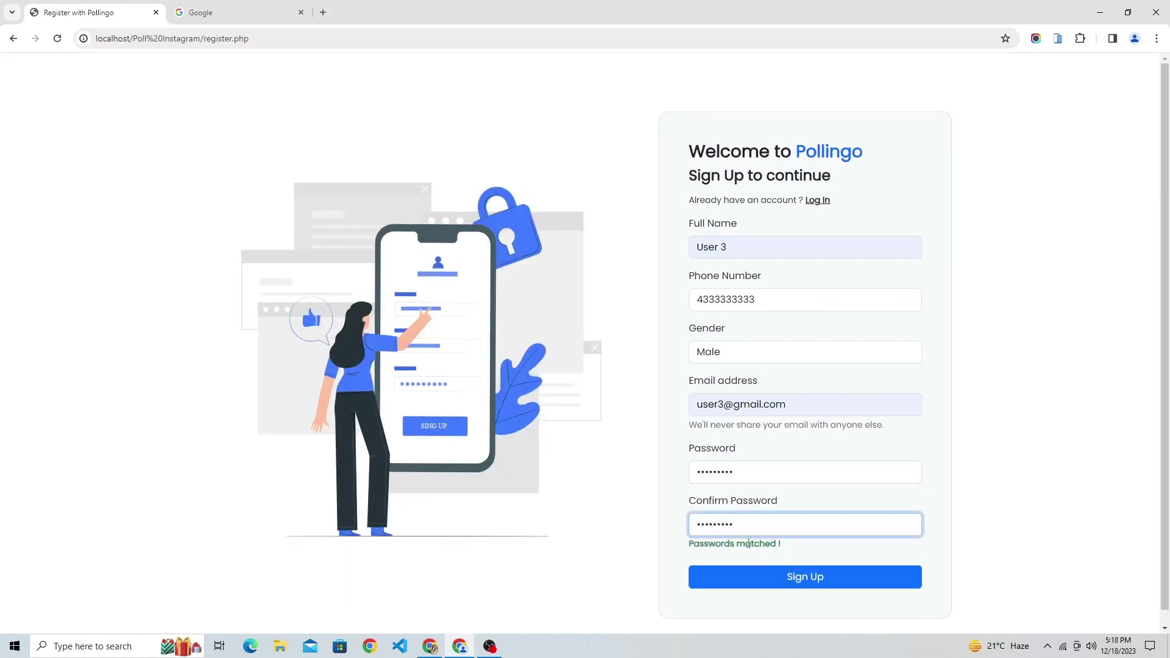
left_click(766, 578)
Log in as User 3 using the saved email suggestion.
left_click(776, 314)
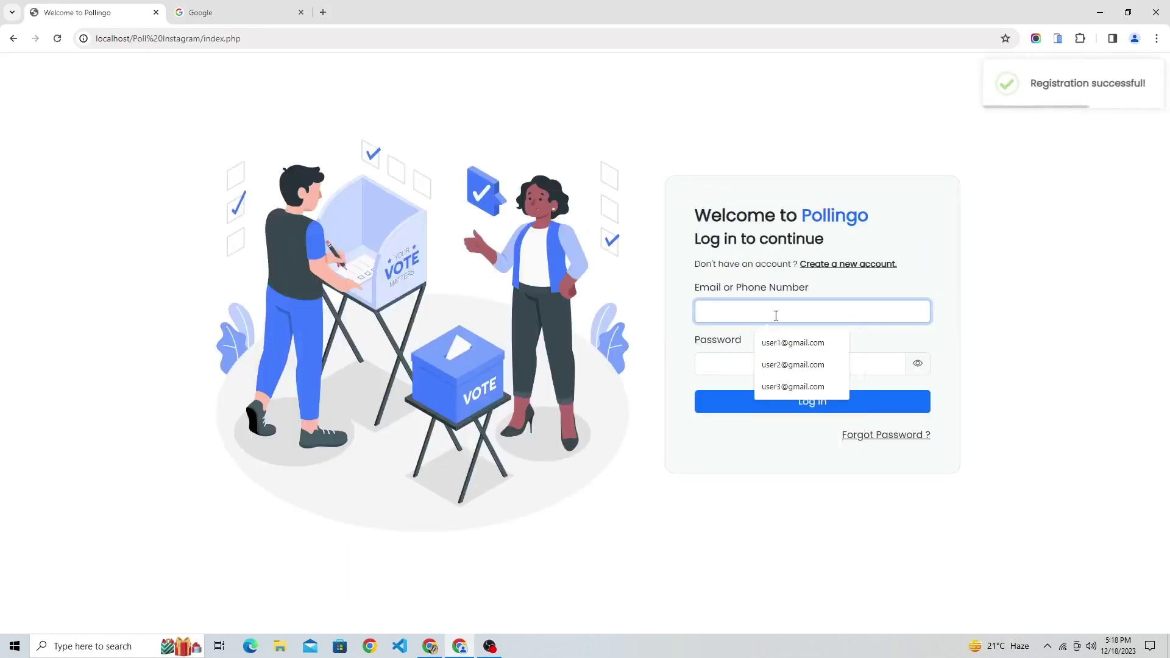
key("Down")
key("Down")
key("Down")
key("Return")
key("Tab")
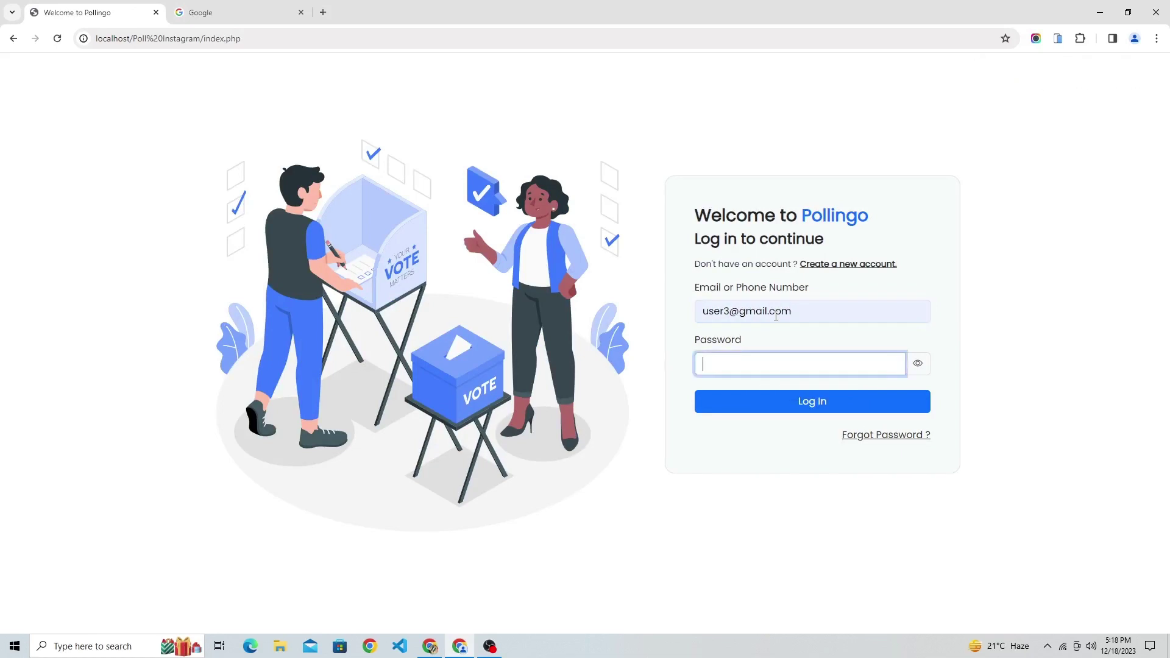
left_click(814, 407)
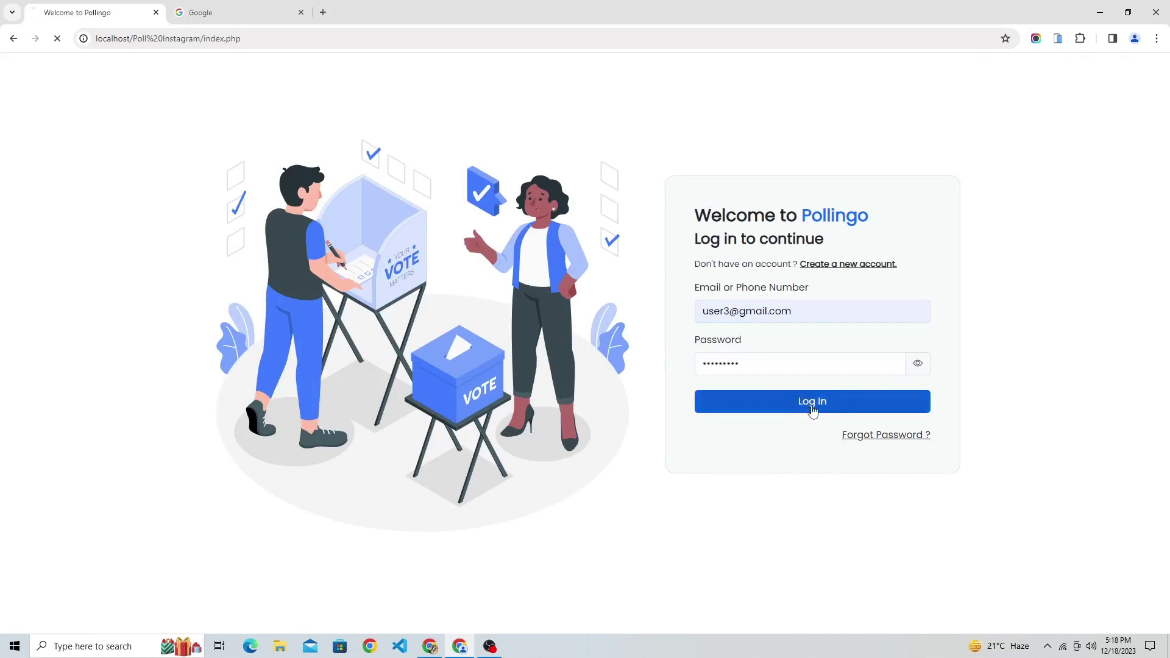
left_click(346, 81)
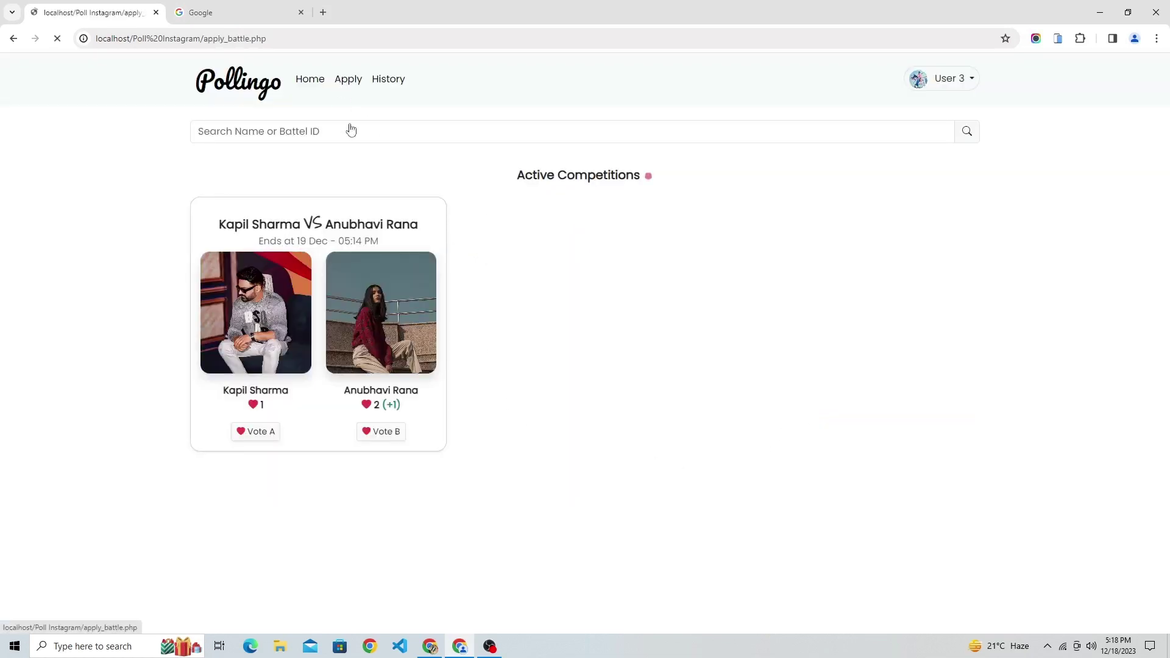
left_click(267, 252)
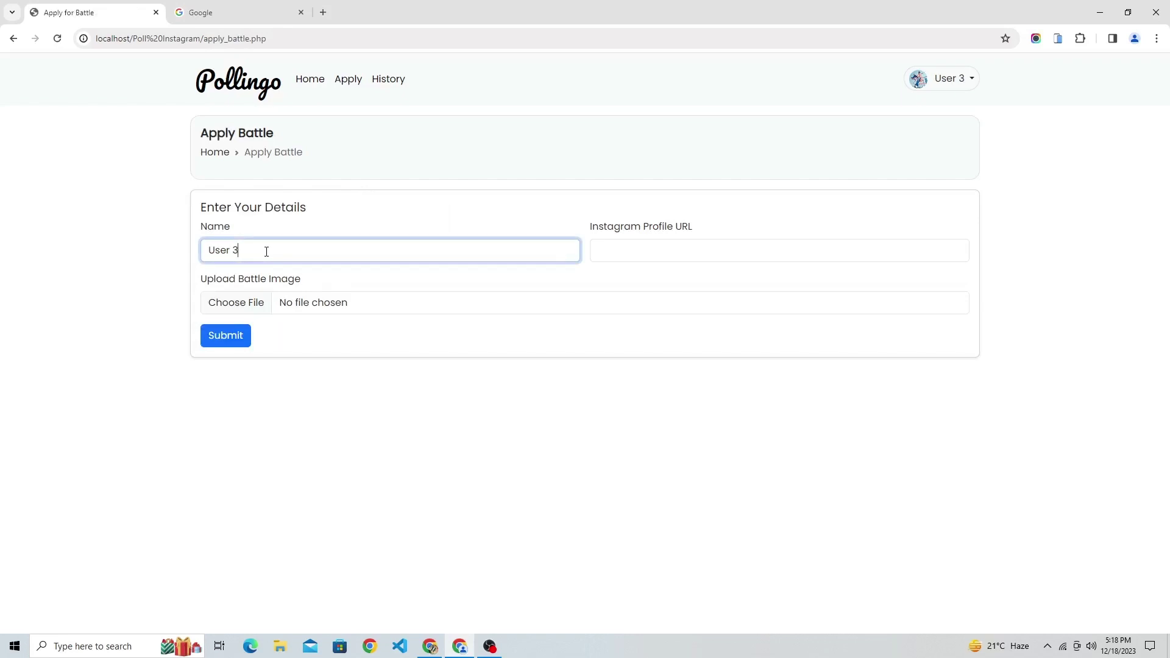
left_click(628, 248)
left_click(682, 286)
left_click(225, 336)
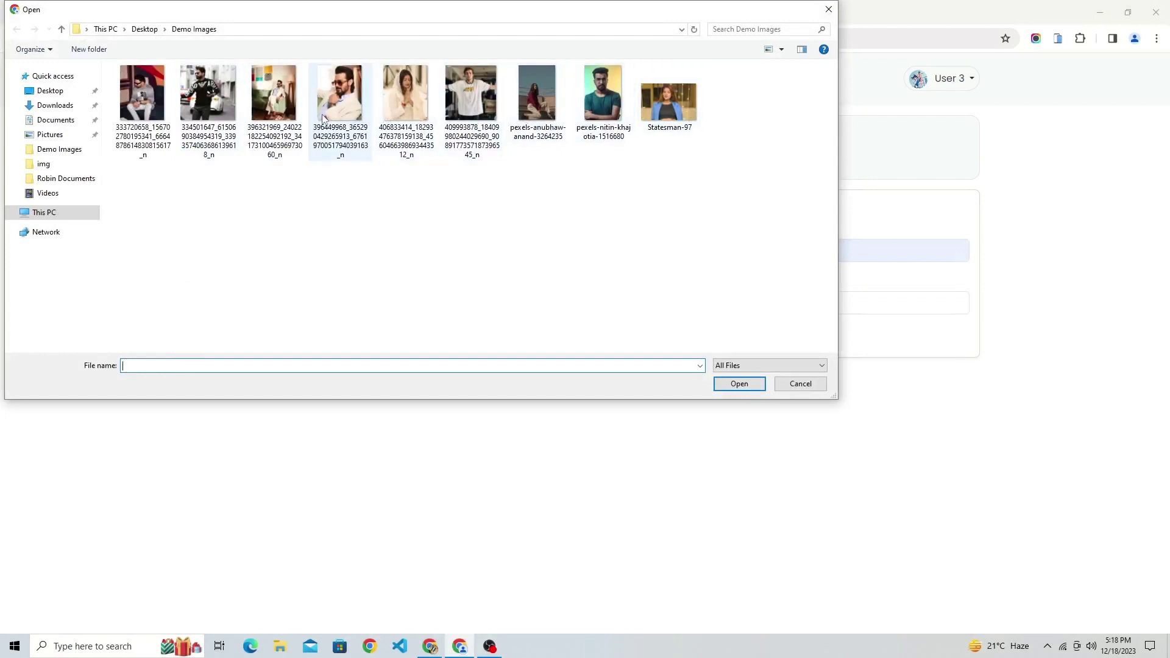
double_click(229, 108)
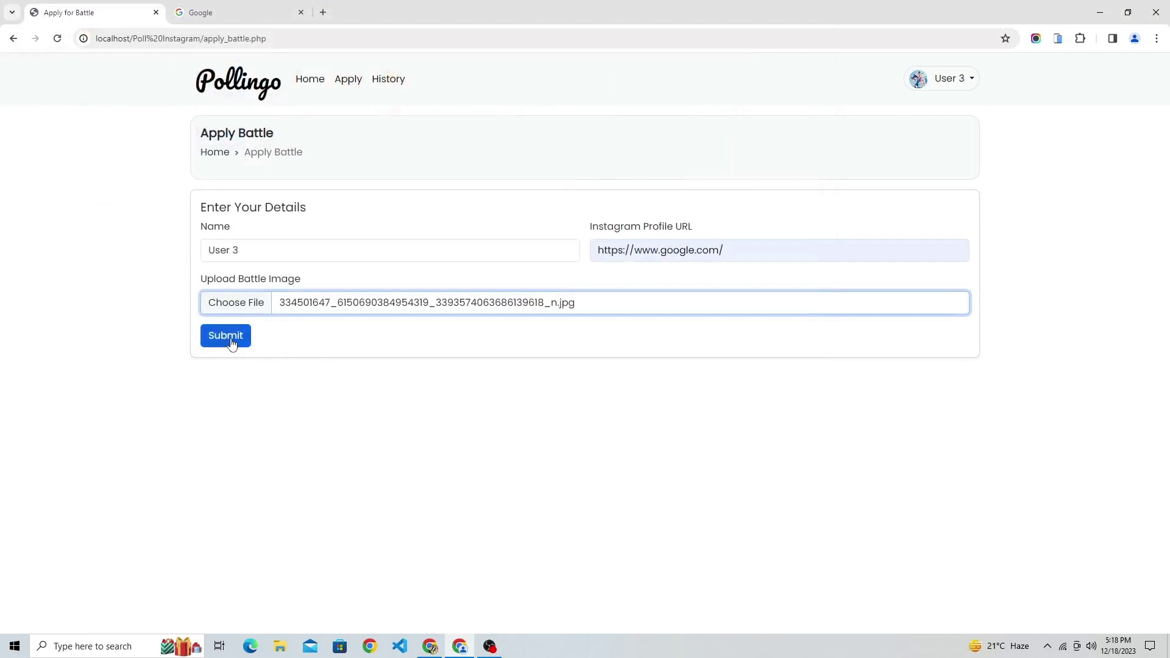
left_click(230, 342)
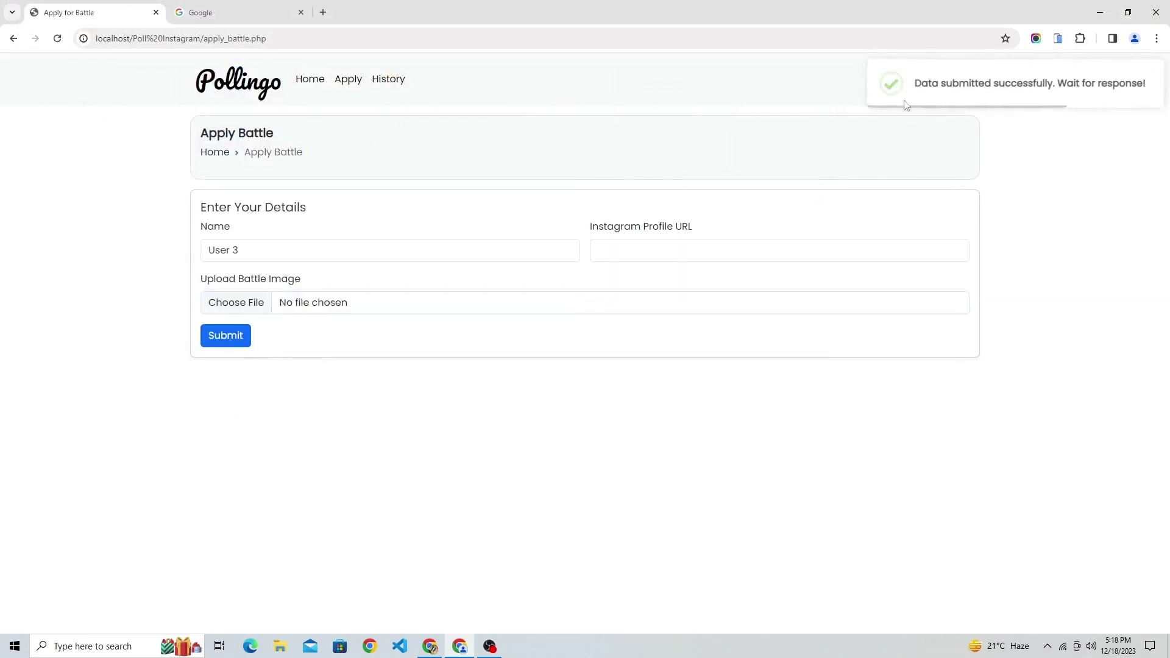
Confirm the 'Data submitted successfully' message and log out of User 3's account.
left_click_drag(906, 105, 1131, 123)
left_click(955, 231)
left_click(944, 79)
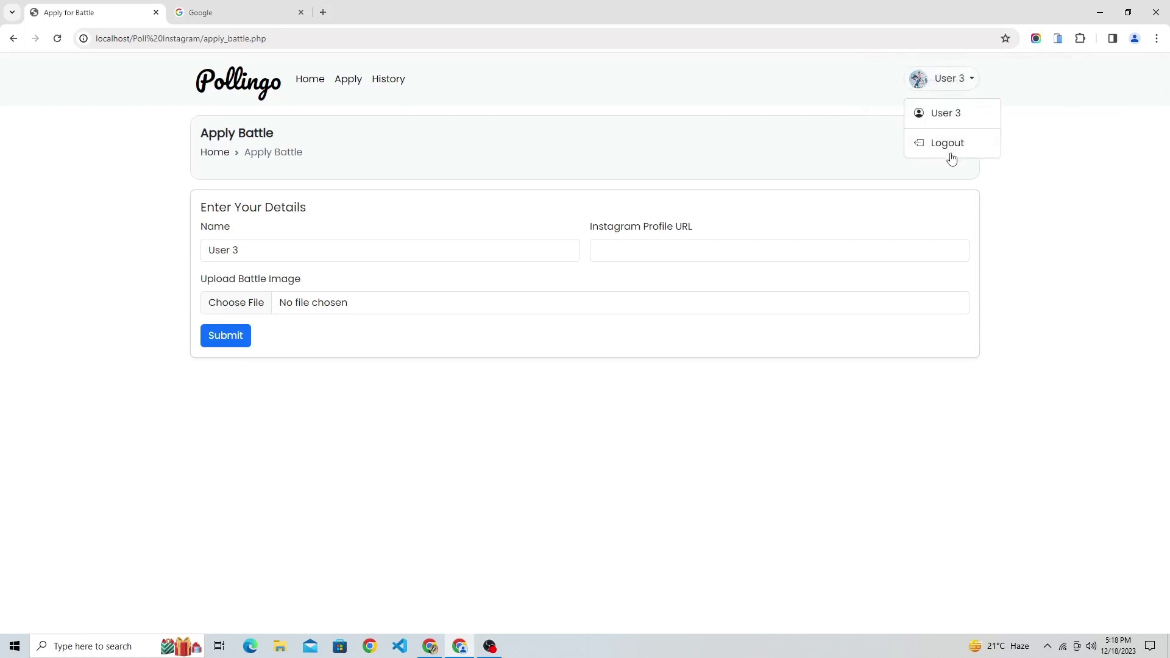
left_click(947, 153)
Log in as admin with the suggested admin email and check the pending battle requests count.
left_click(739, 311)
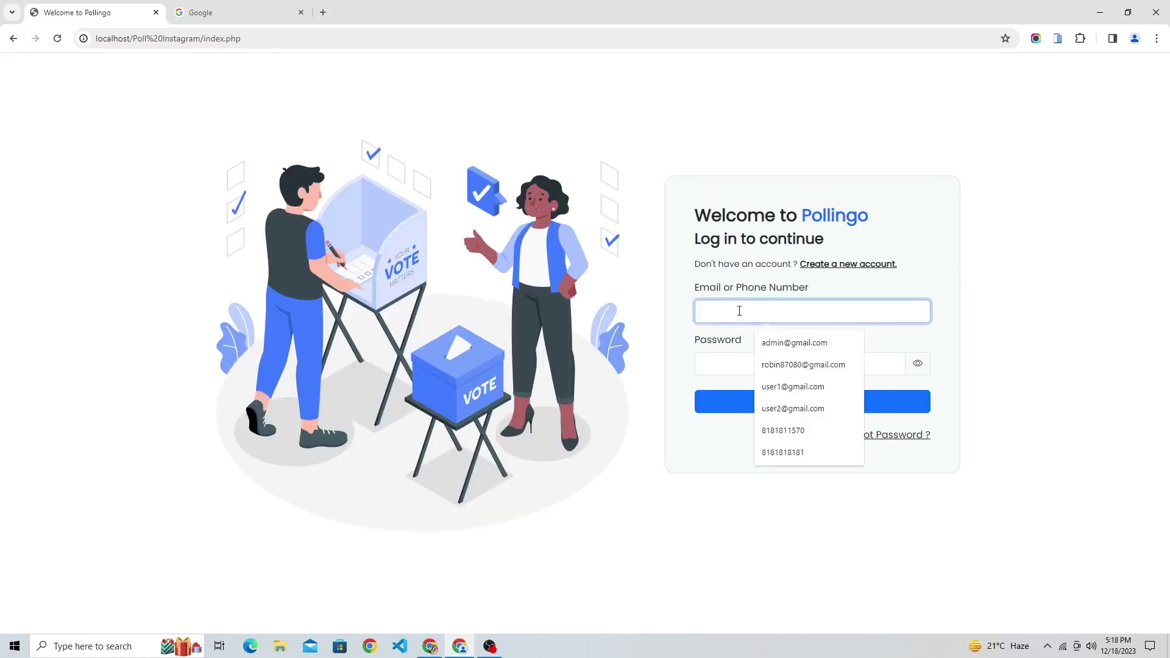
type("ad")
key("Down")
key("Return")
key("Tab")
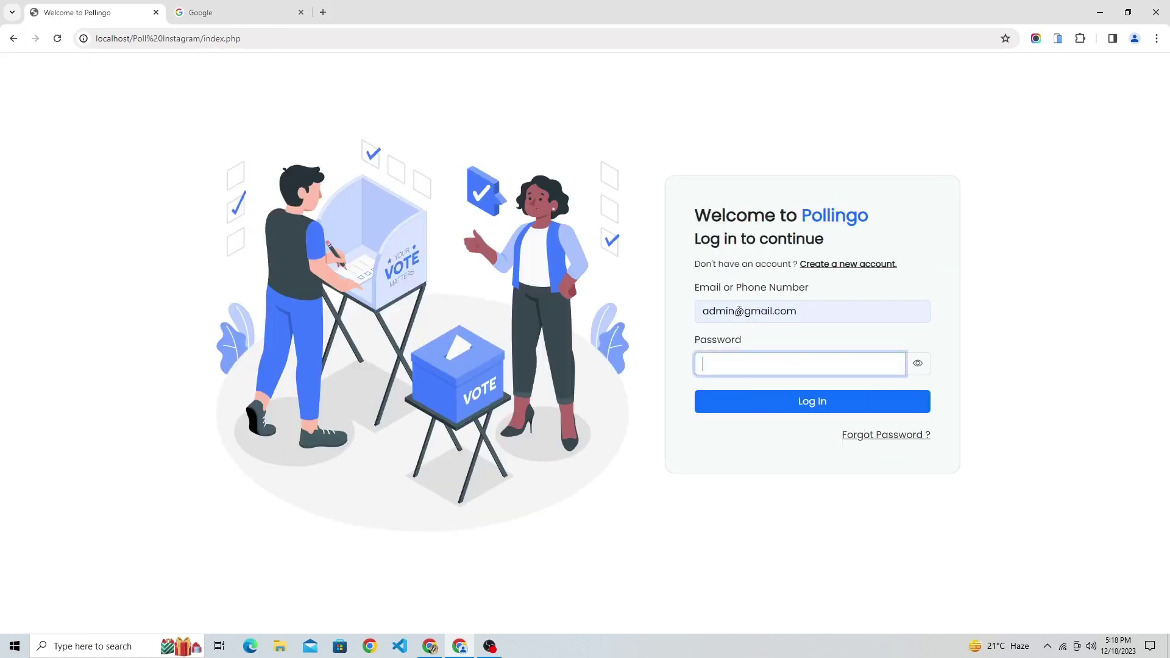
left_click(780, 409)
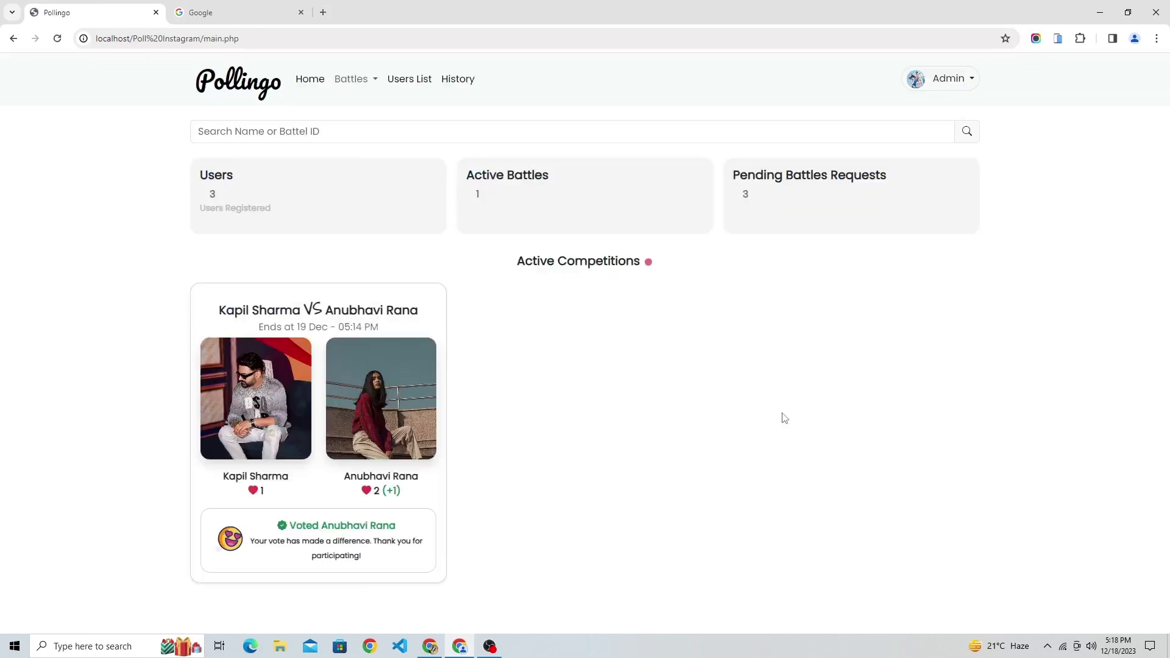
left_click_drag(737, 181, 846, 196)
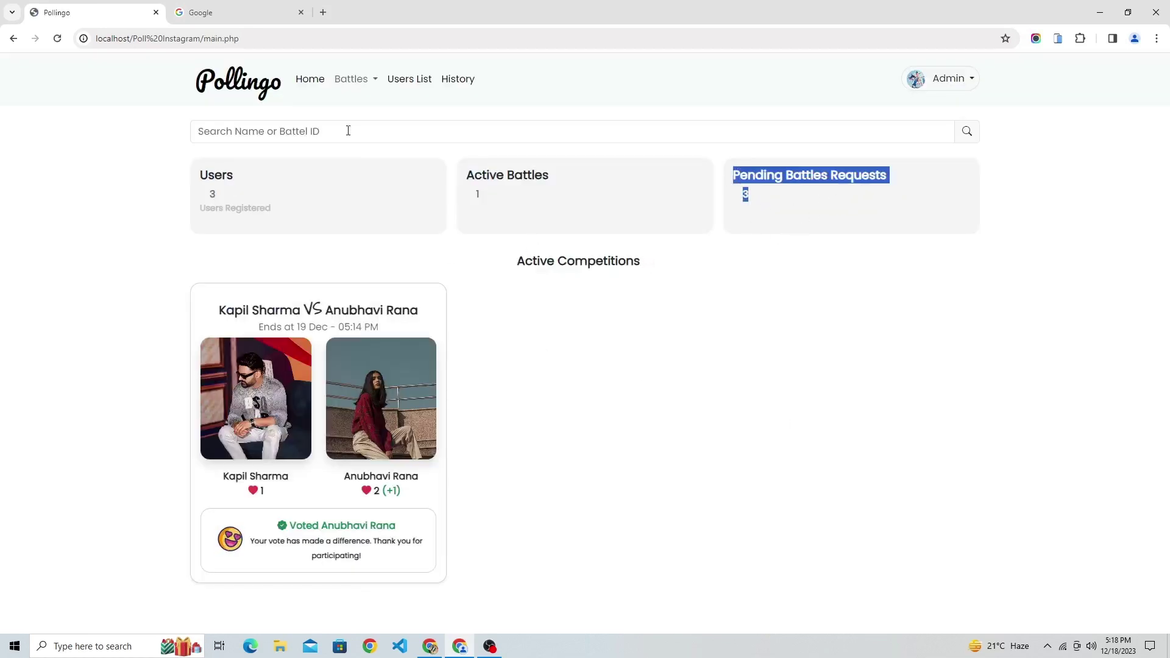
Open Battles > Battle Requests and preview the photos from User 1, user 2 and User 3.
mouse_move(353, 81)
left_click(367, 147)
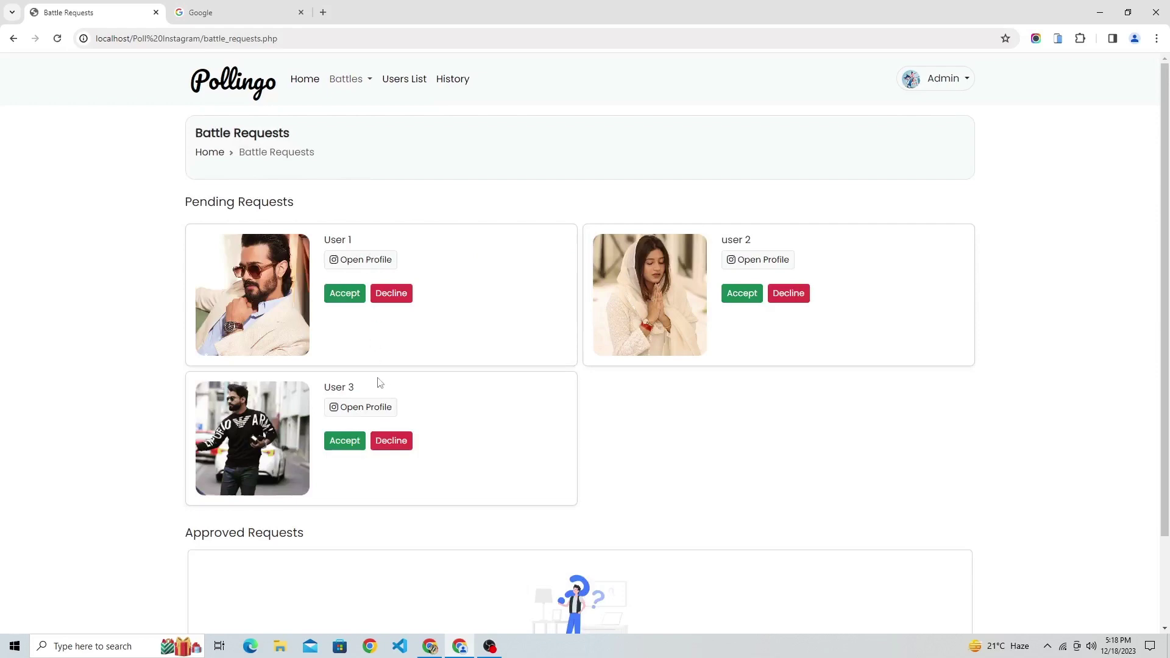
scroll(378, 384, "down", 2)
left_click(274, 182)
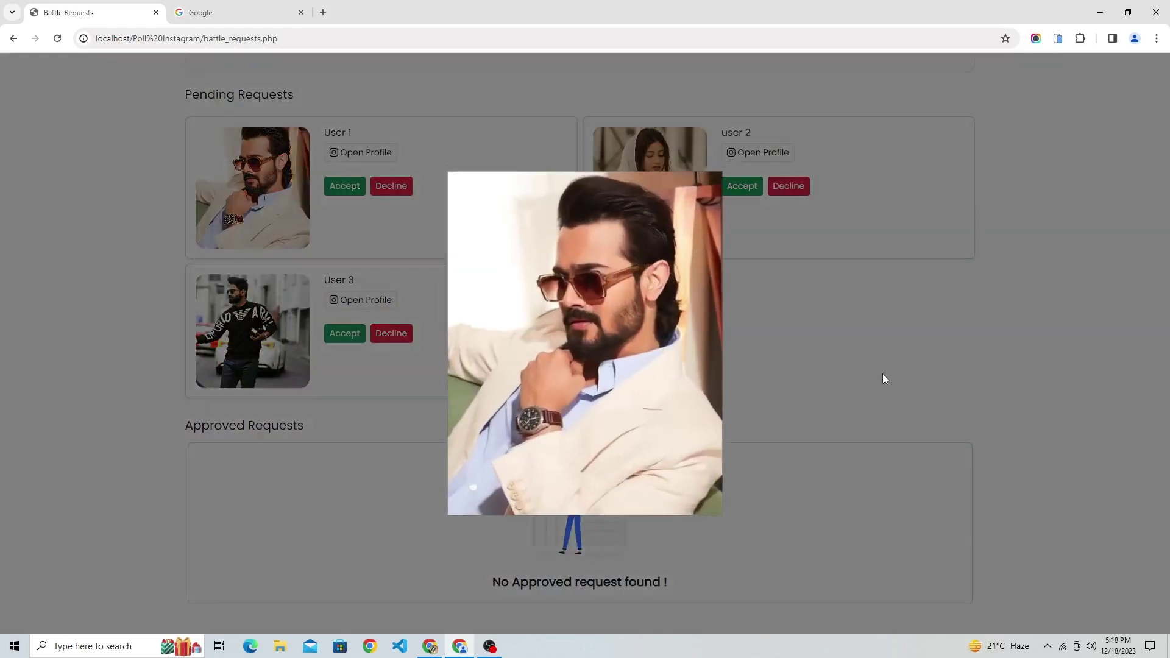
left_click(882, 374)
left_click(678, 217)
left_click(849, 360)
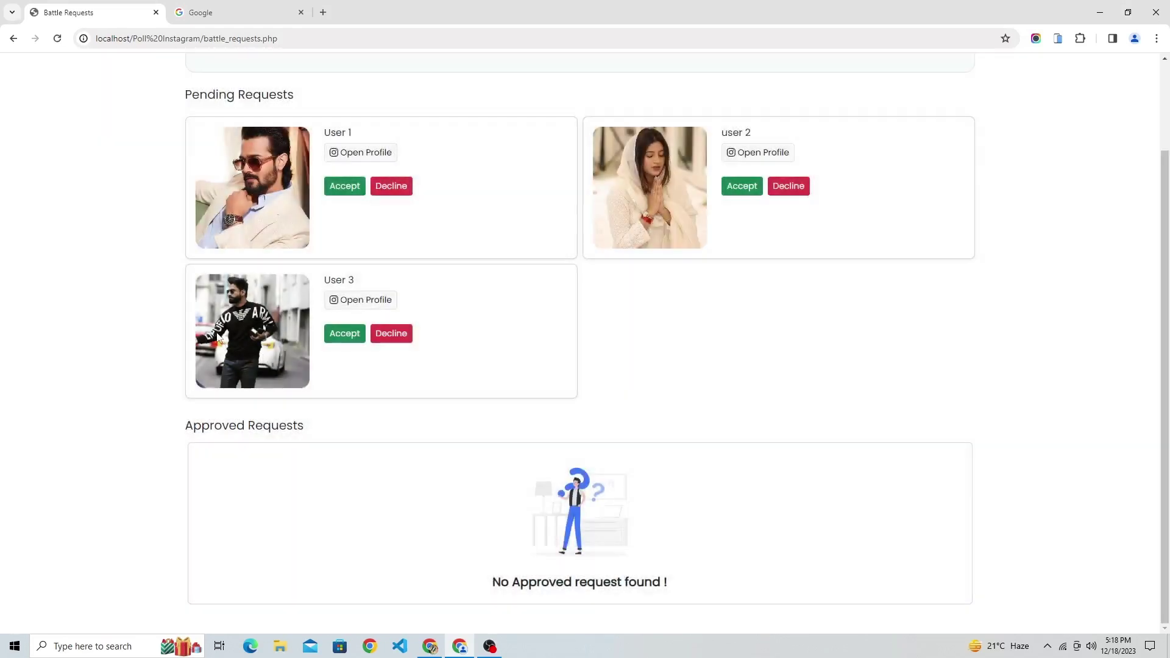
left_click(221, 338)
left_click(809, 318)
View each request's contestant options in the Accept dialog and cancel all three unapproved.
left_click(344, 186)
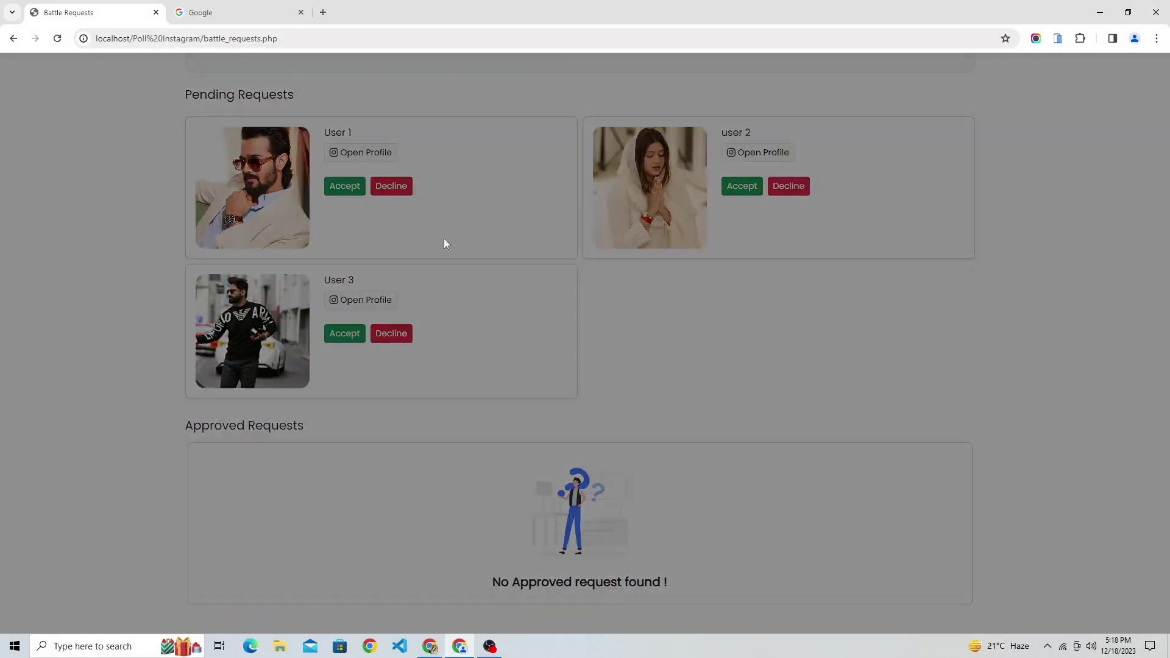
left_click(523, 353)
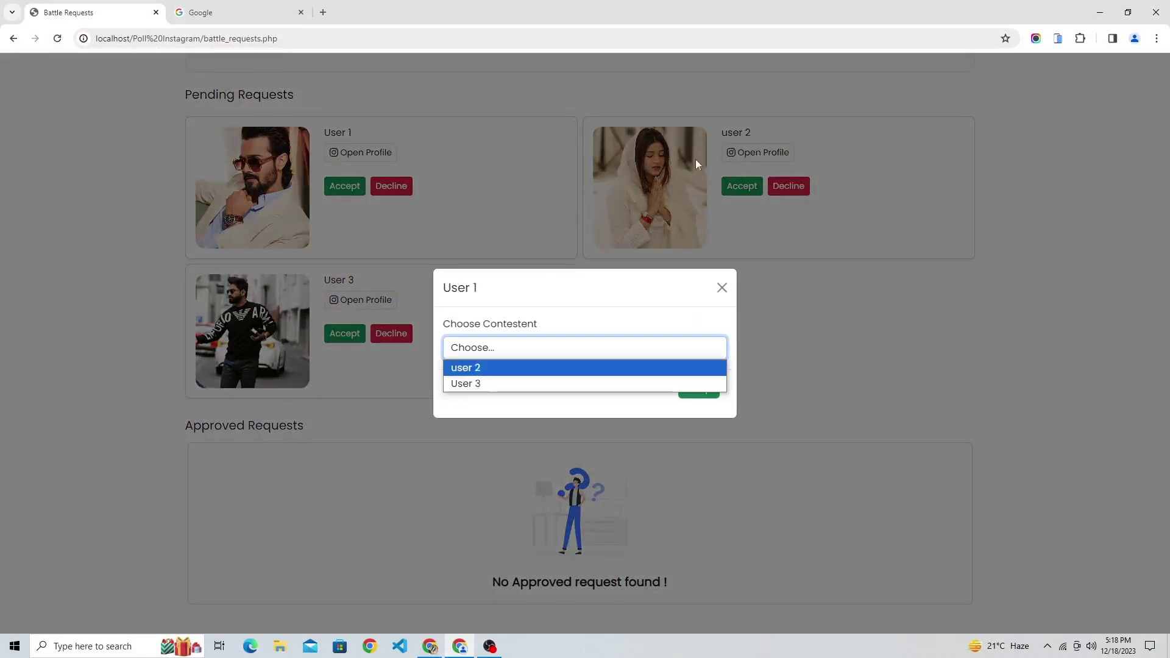
left_click(807, 337)
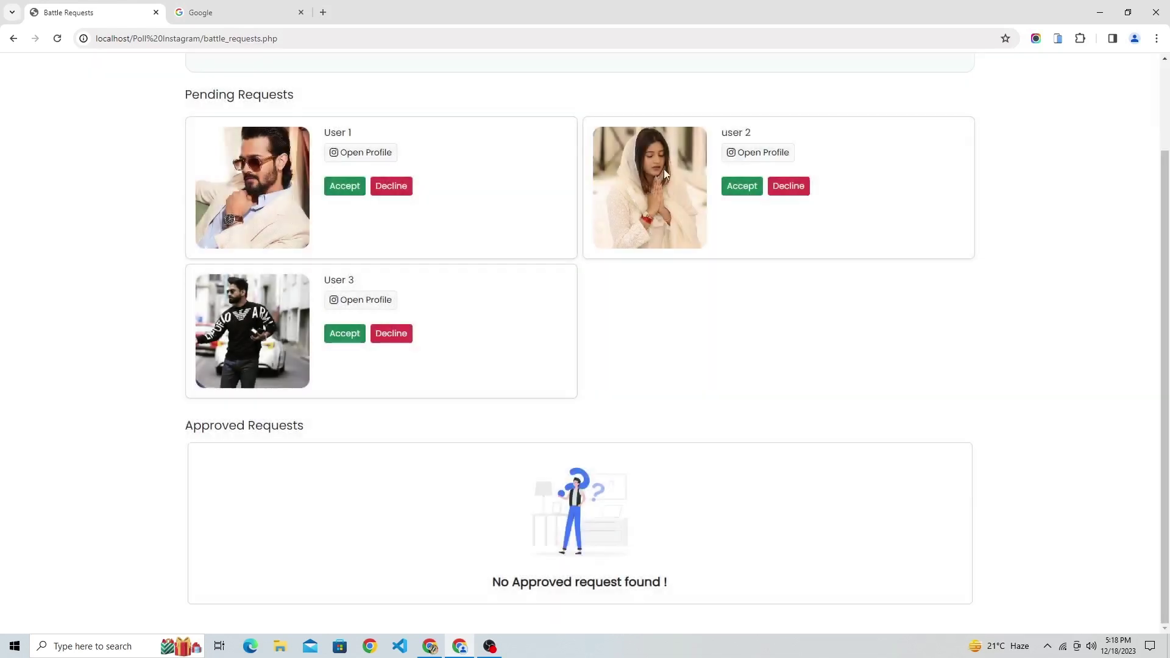
left_click(750, 189)
left_click(570, 357)
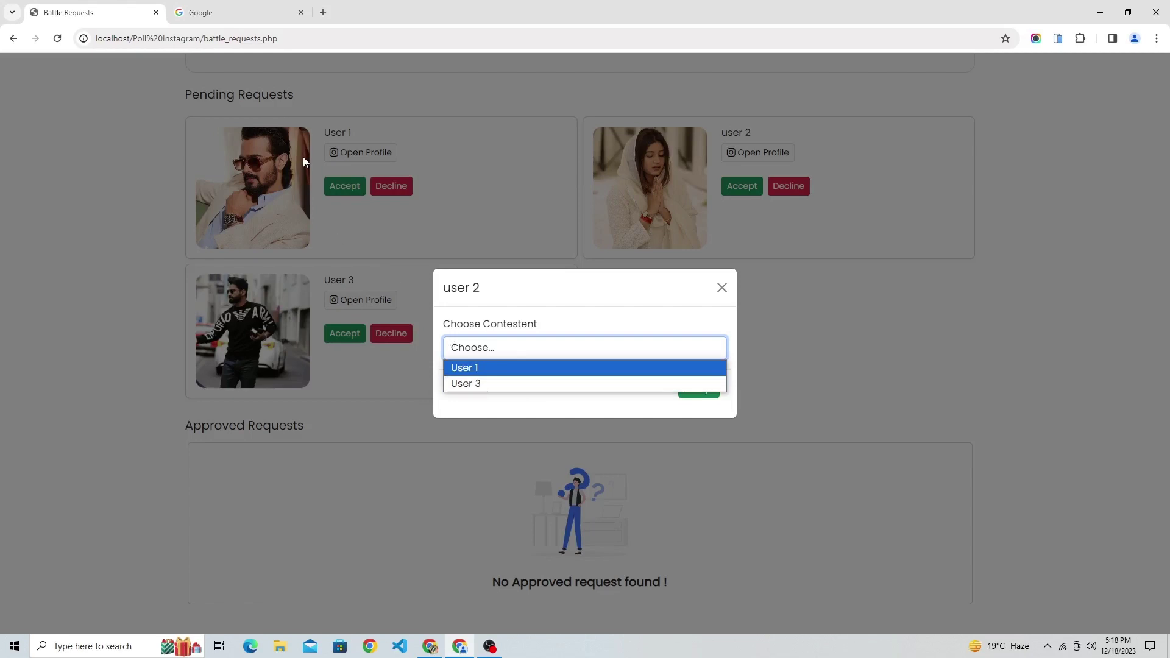
left_click(846, 316)
left_click(847, 317)
left_click(346, 337)
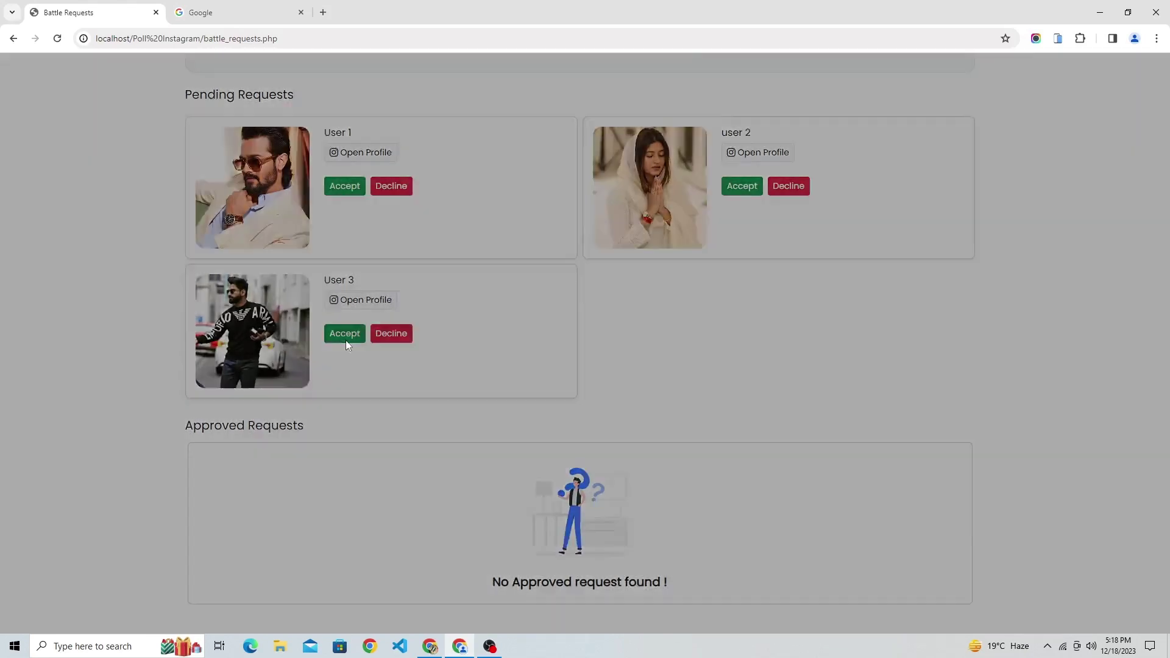
left_click(534, 349)
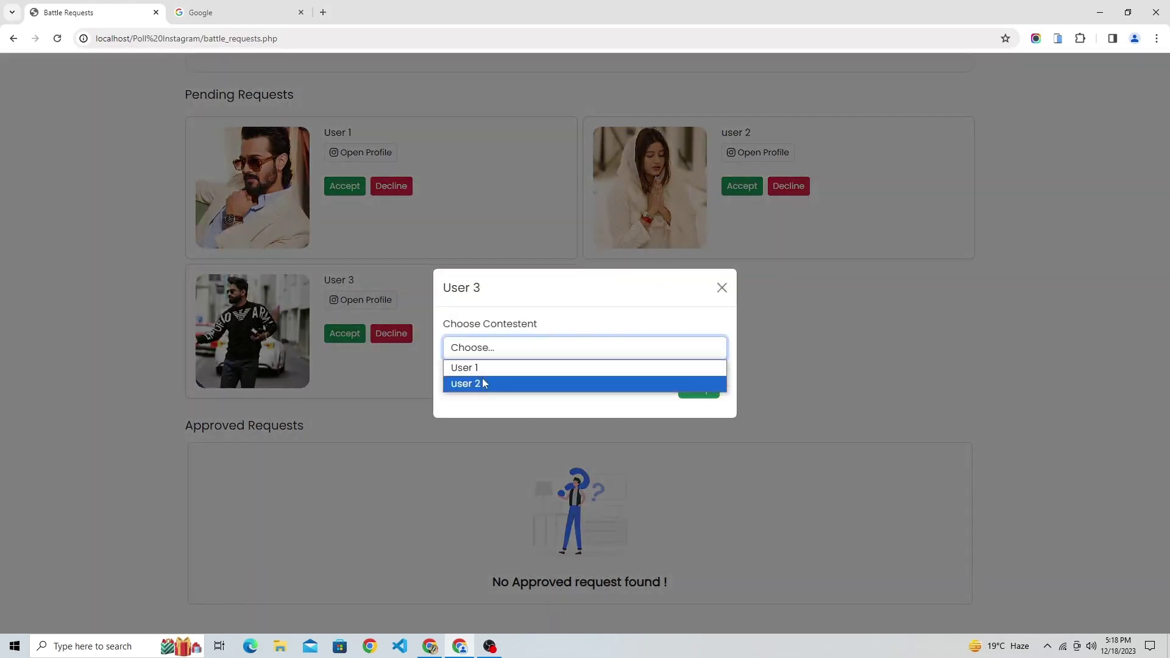
left_click(825, 266)
left_click(824, 266)
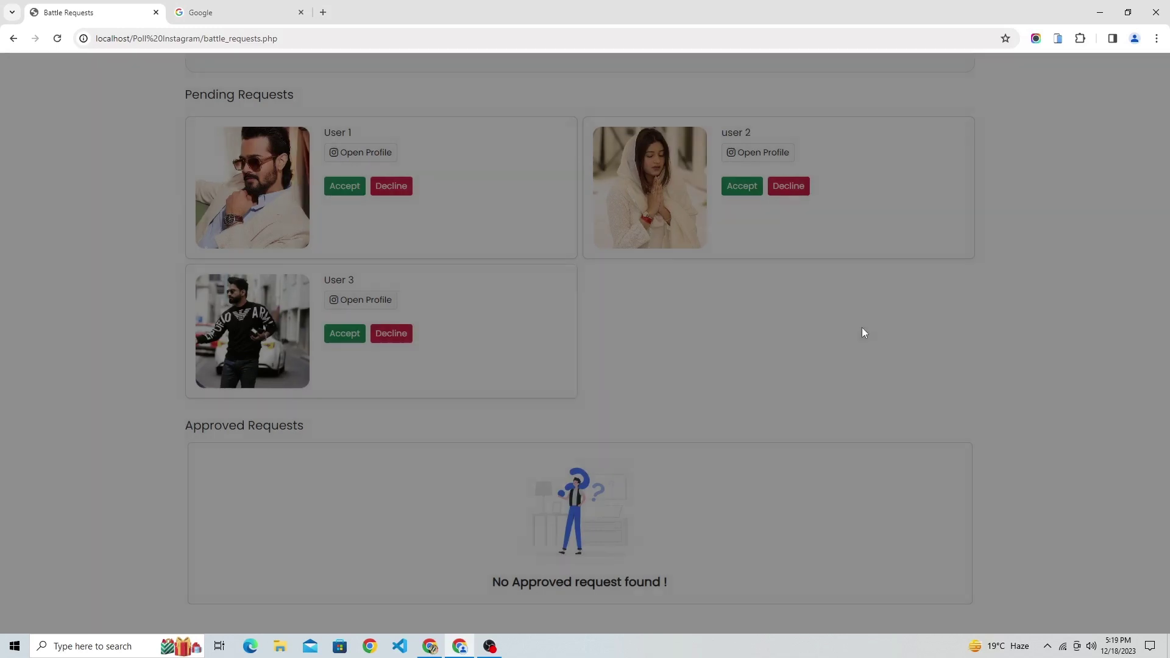
scroll(389, 334, "up", 2)
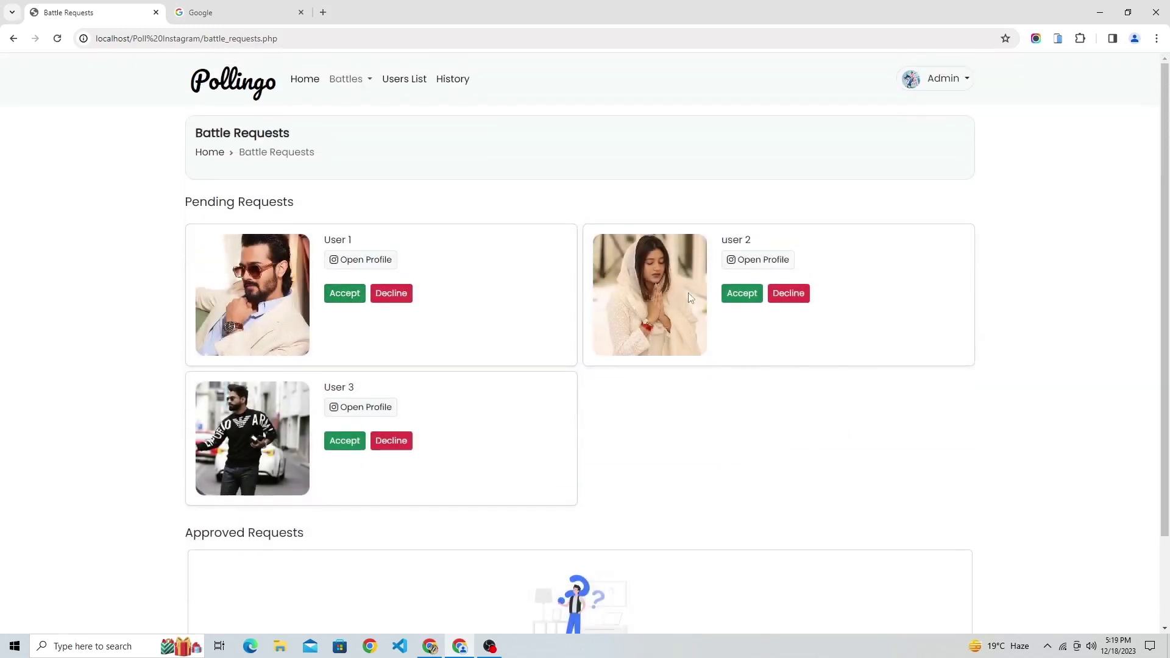
Accept user 2's battle request with User 1 as the opposing contestant.
left_click(742, 293)
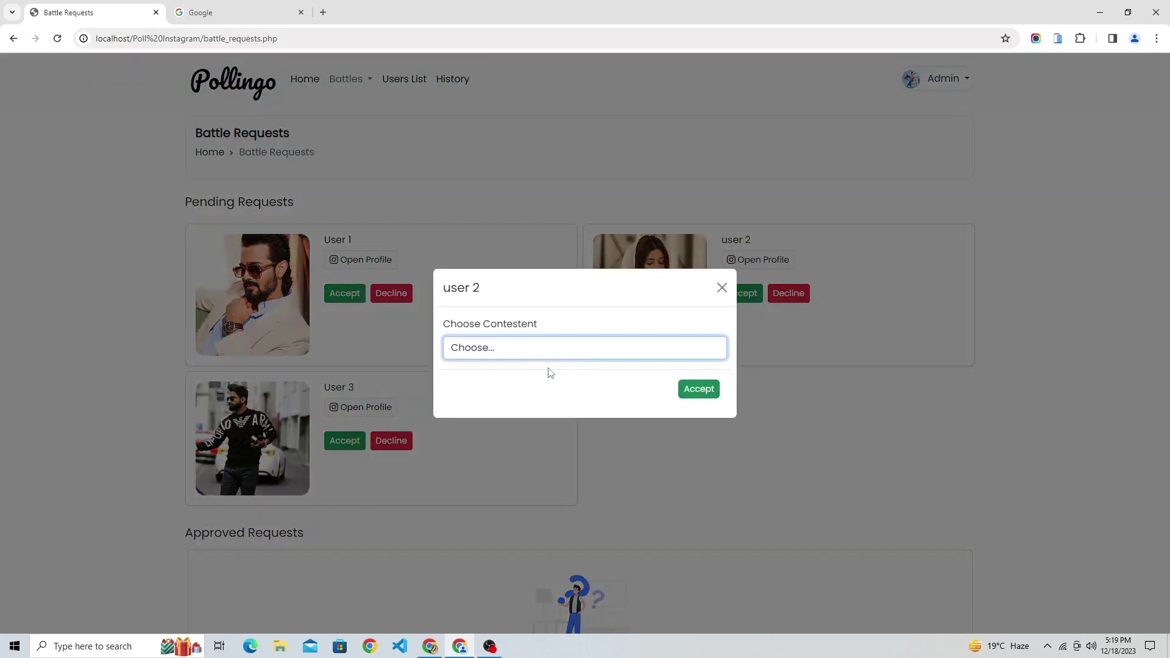
left_click(528, 359)
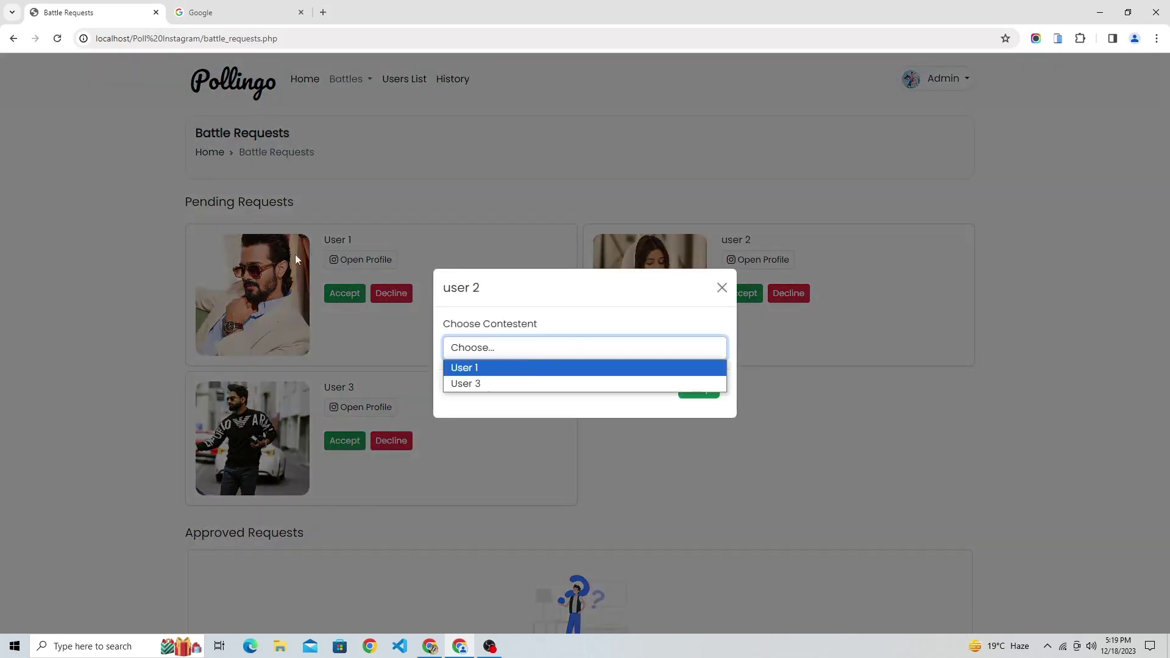
left_click(501, 369)
left_click(707, 393)
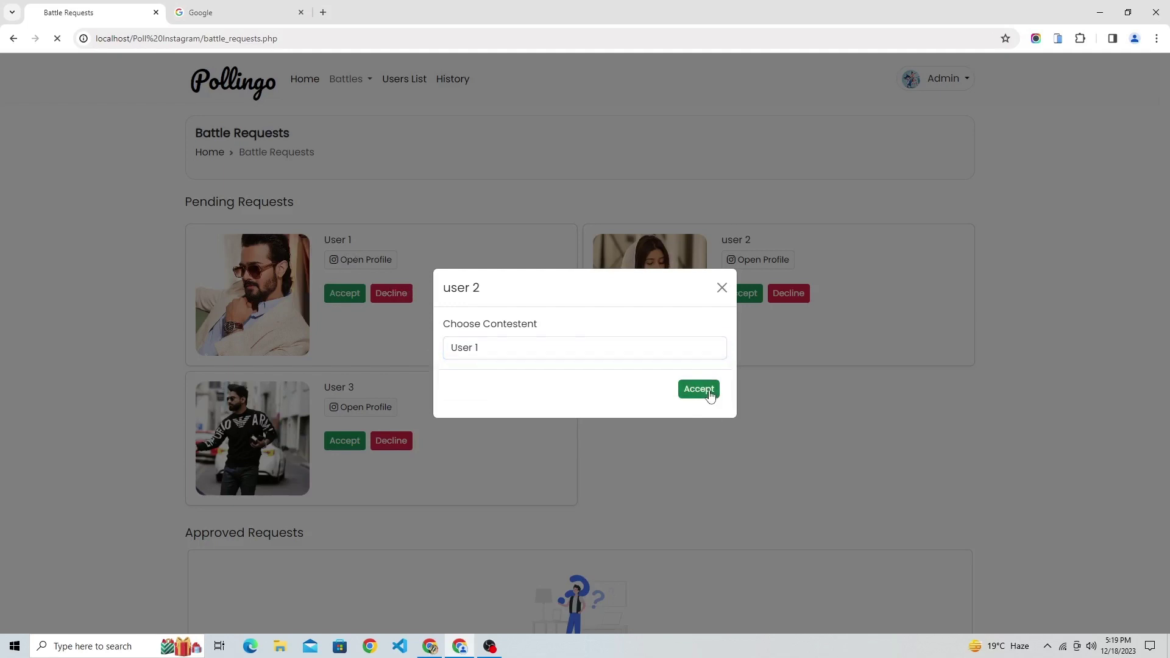
Review the Approved Requests and preview the User 2 and User 1 photos enlarged.
scroll(488, 390, "down", 1)
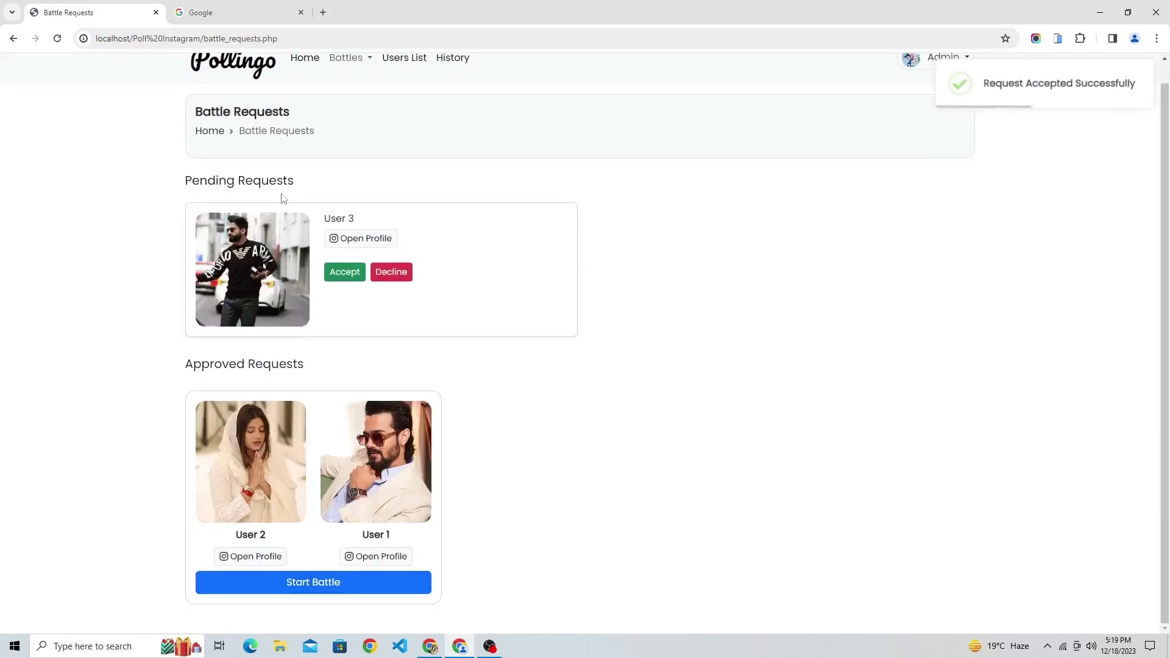
left_click_drag(174, 185, 486, 347)
left_click(599, 160)
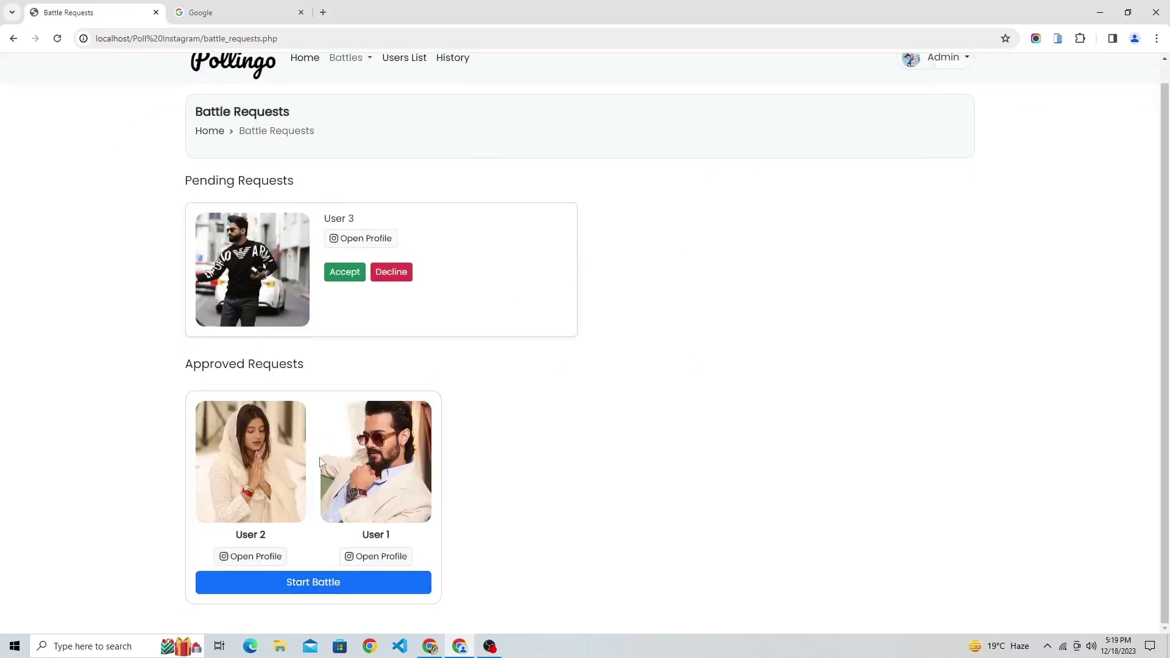
left_click_drag(191, 367, 317, 383)
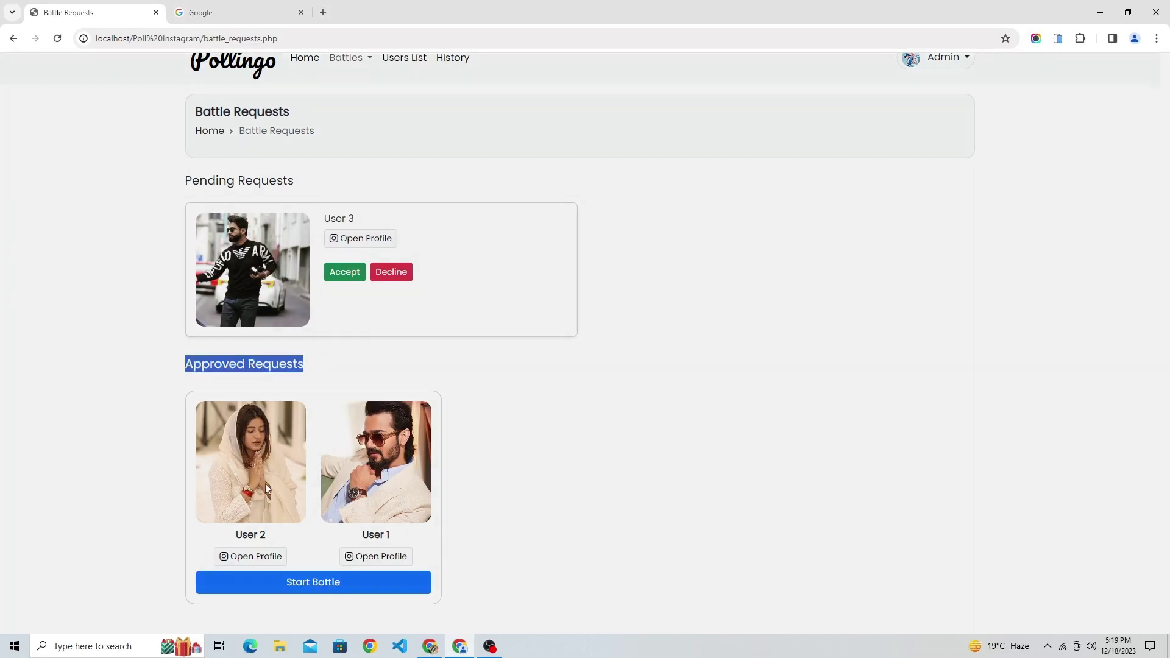
left_click(265, 484)
left_click(844, 418)
left_click(386, 494)
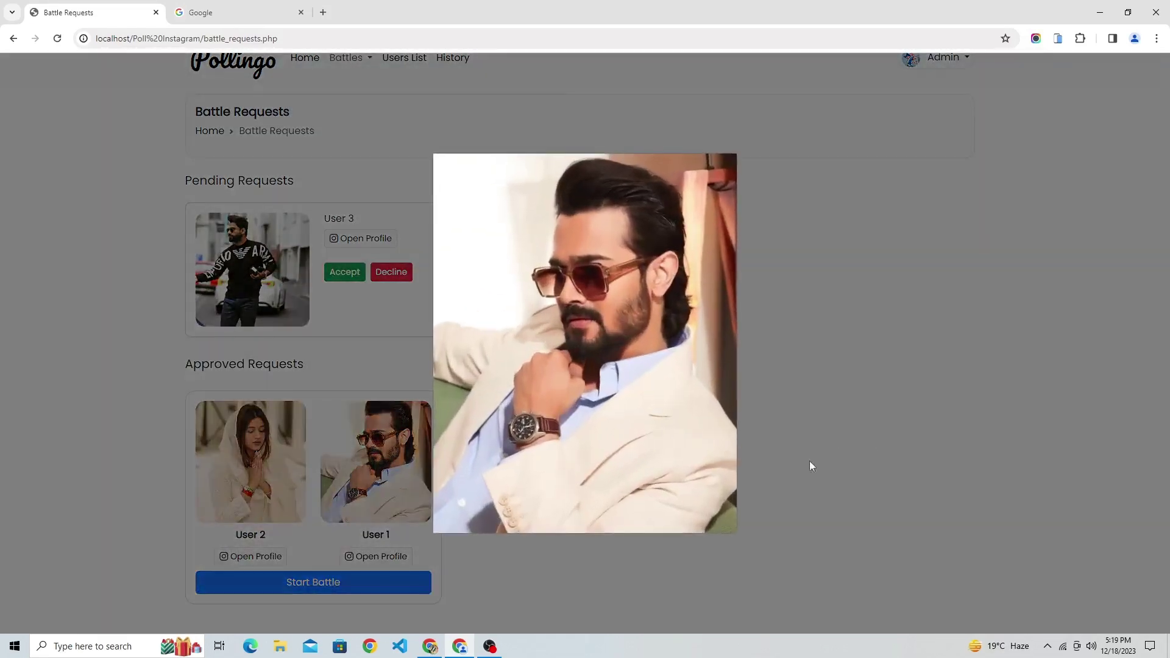
left_click(868, 440)
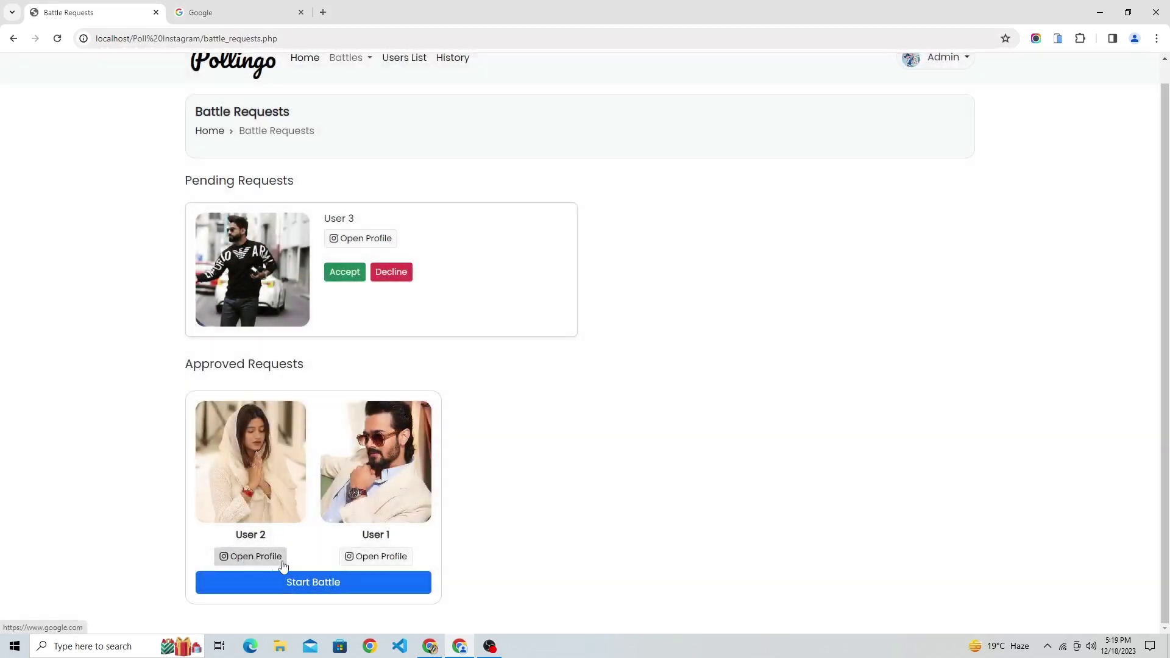
scroll(982, 146, "up", 1)
Log out of admin and sign in as User 1 using the saved email.
left_click(944, 78)
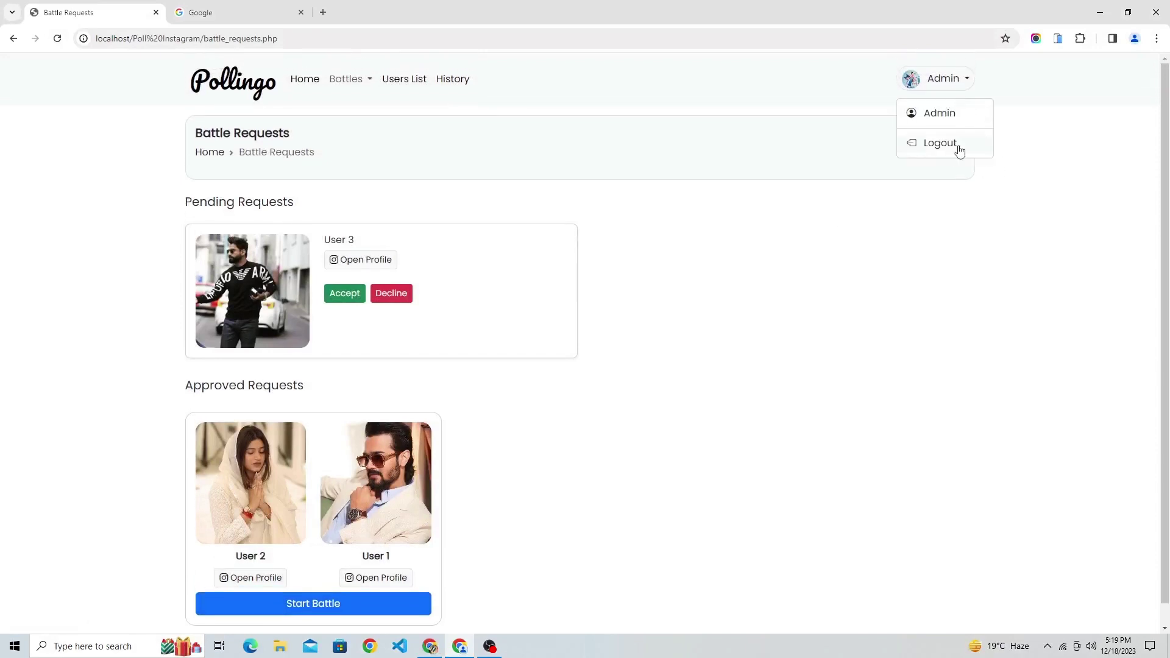
left_click(940, 144)
left_click(736, 306)
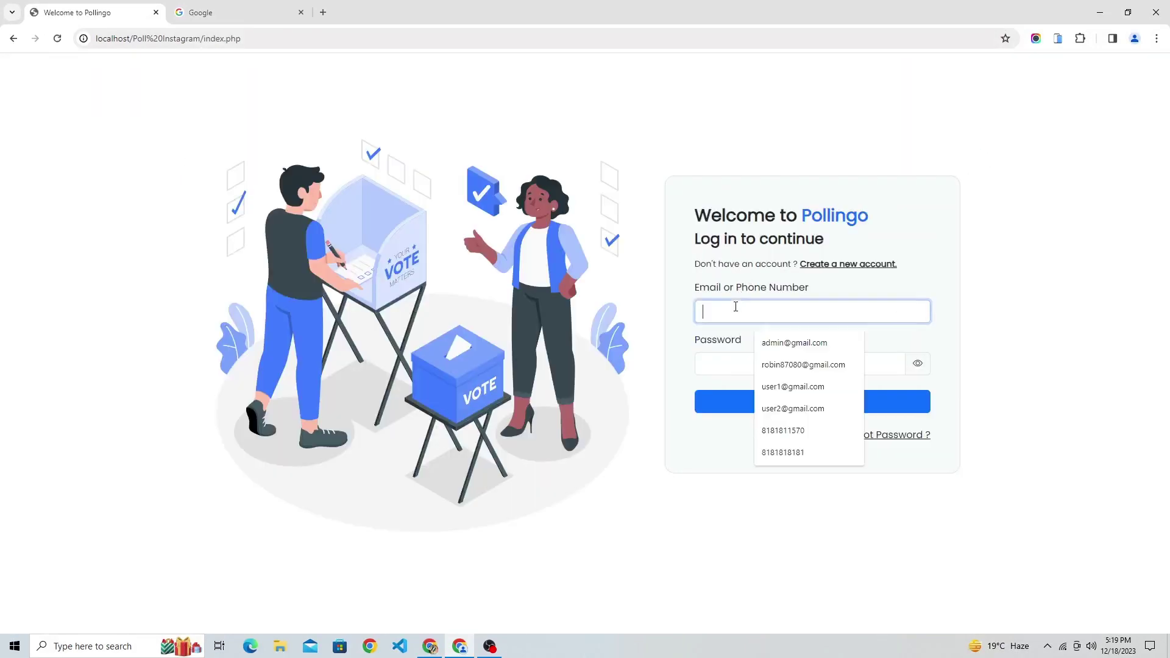
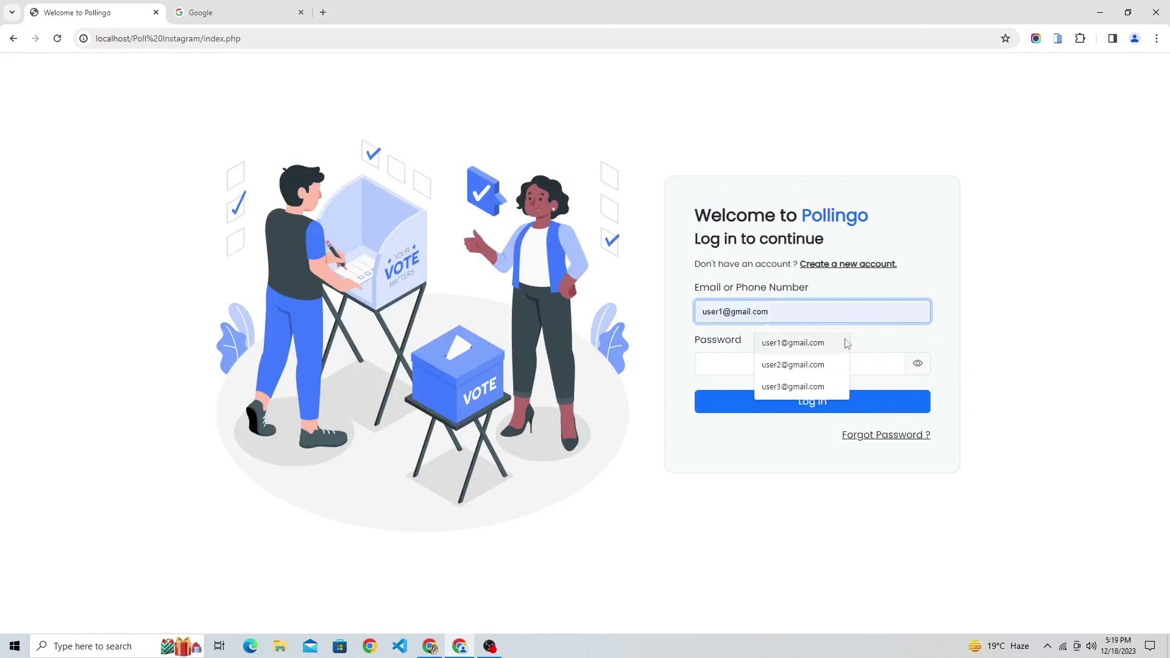
left_click(818, 342)
left_click(779, 371)
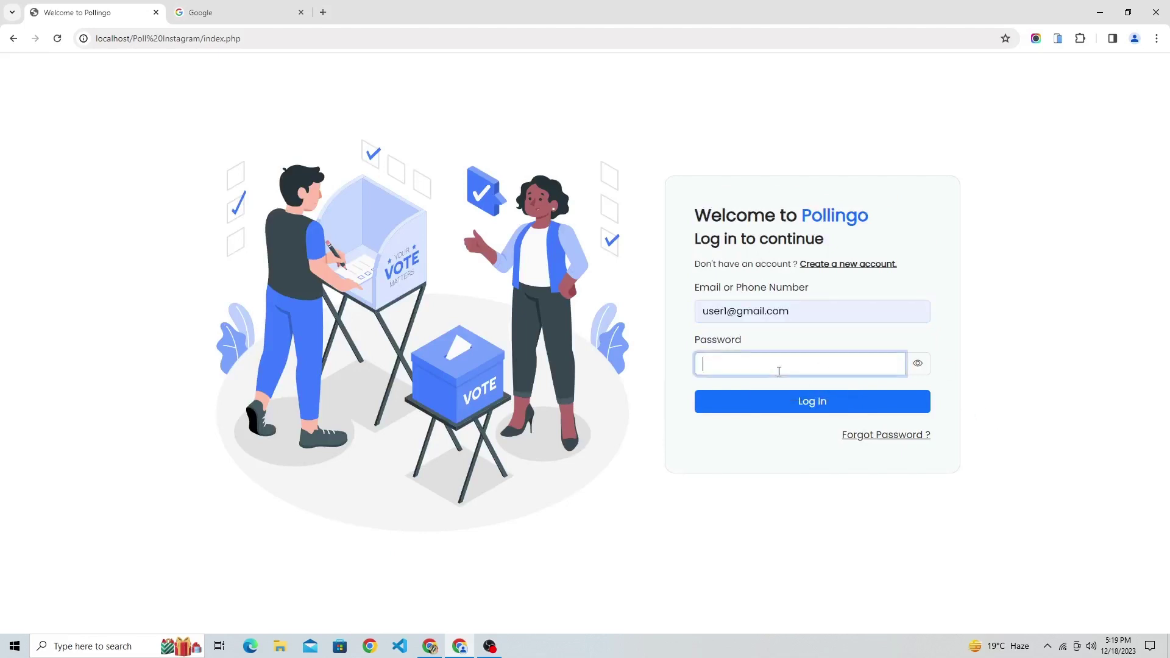
left_click(816, 405)
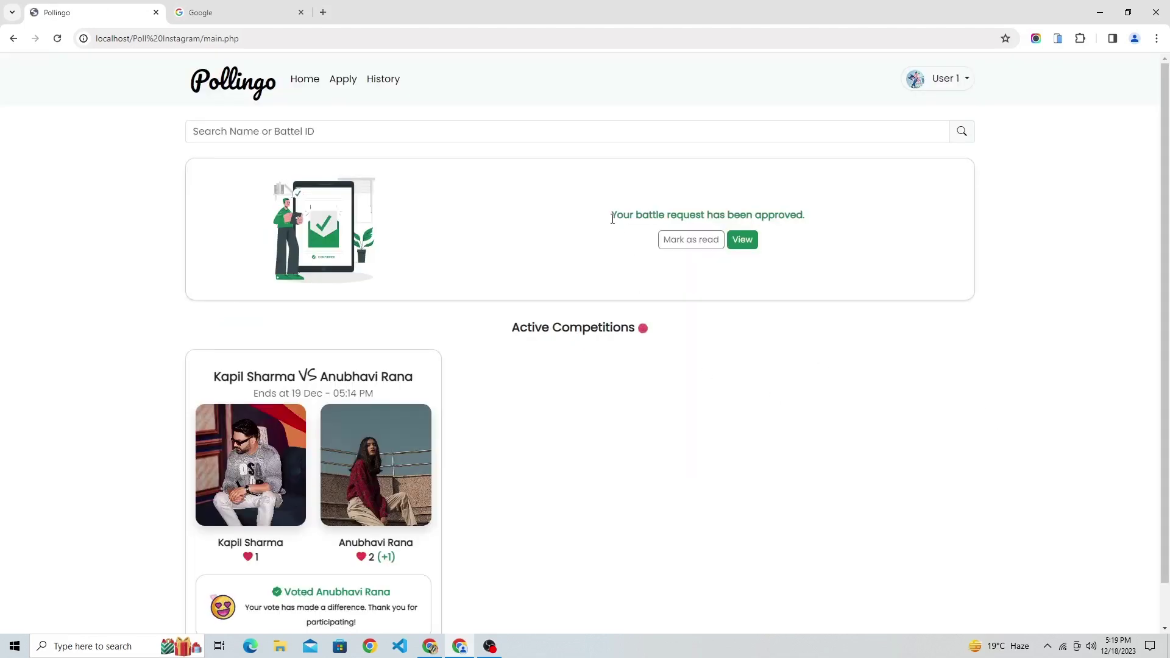
Read the Competition Request Accepted message naming user 2 as contestant, then return Home.
left_click_drag(612, 218, 811, 218)
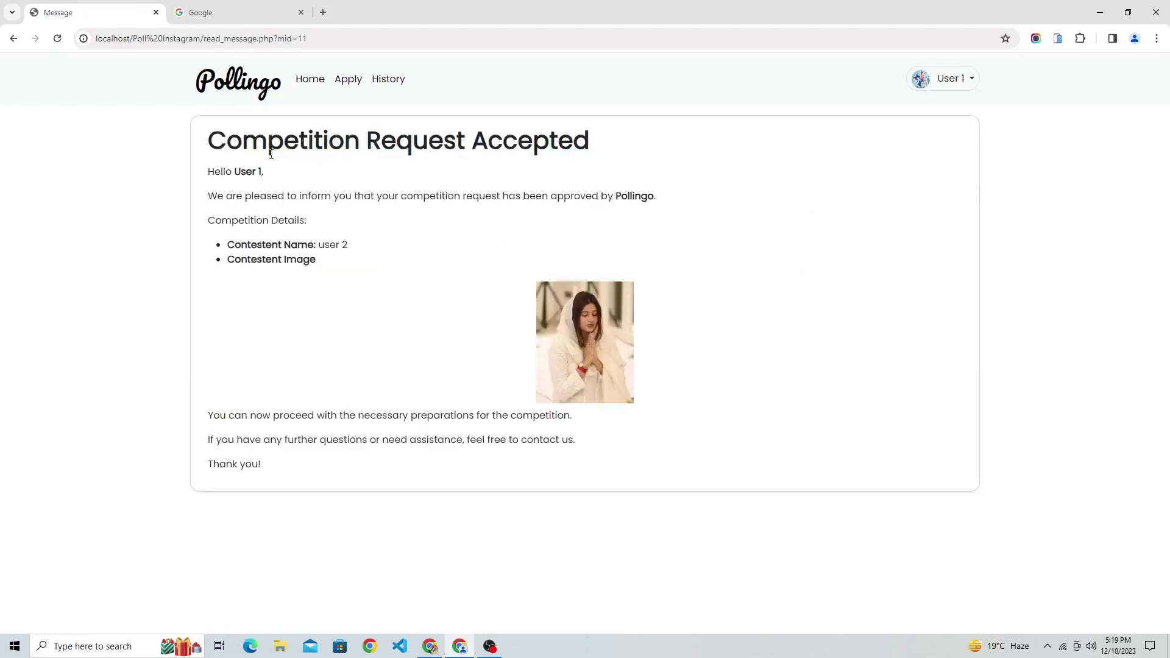
left_click_drag(271, 154, 598, 149)
left_click(321, 242)
left_click_drag(203, 186, 622, 220)
left_click(710, 200)
left_click_drag(228, 245, 348, 245)
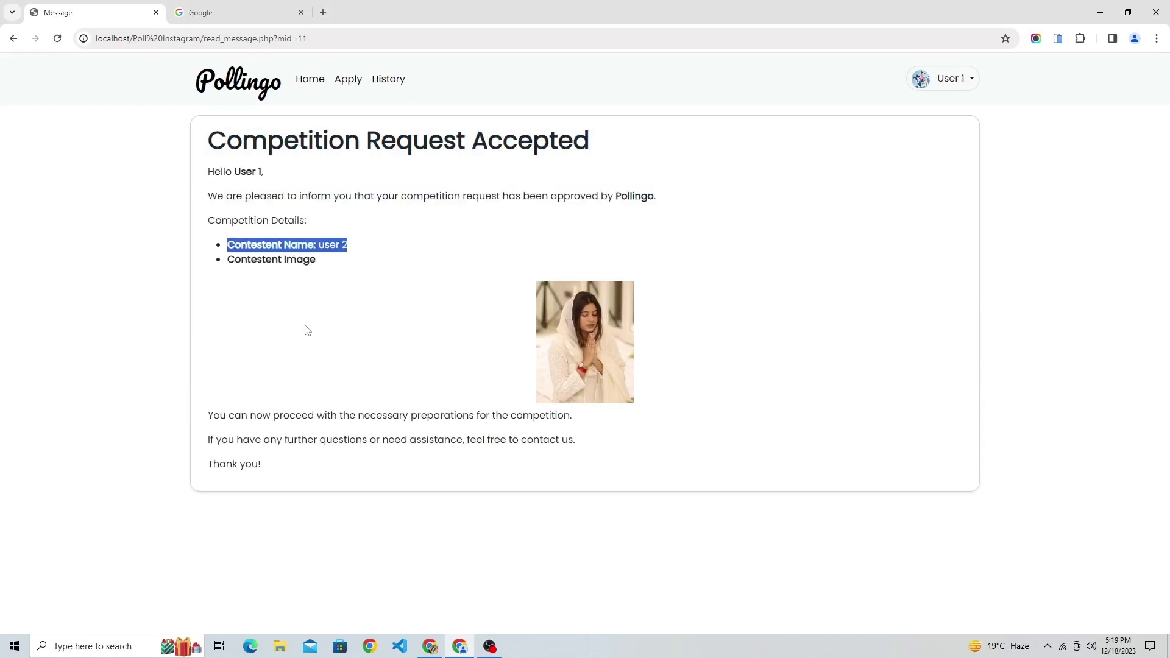
left_click(452, 303)
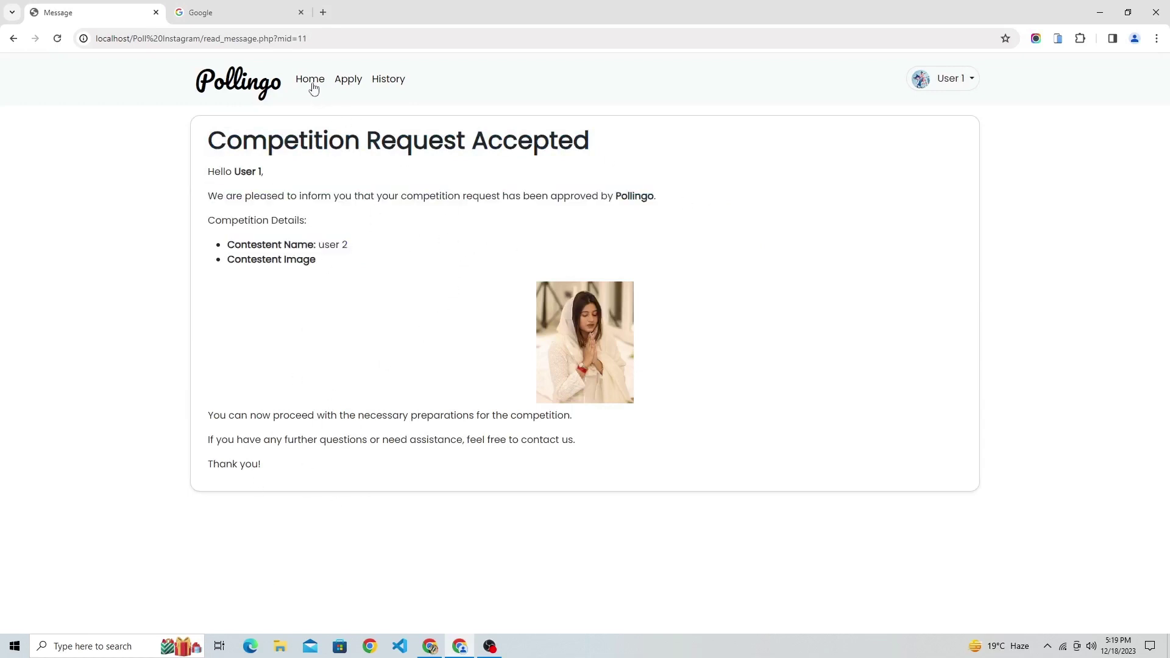
left_click(311, 79)
left_click(955, 78)
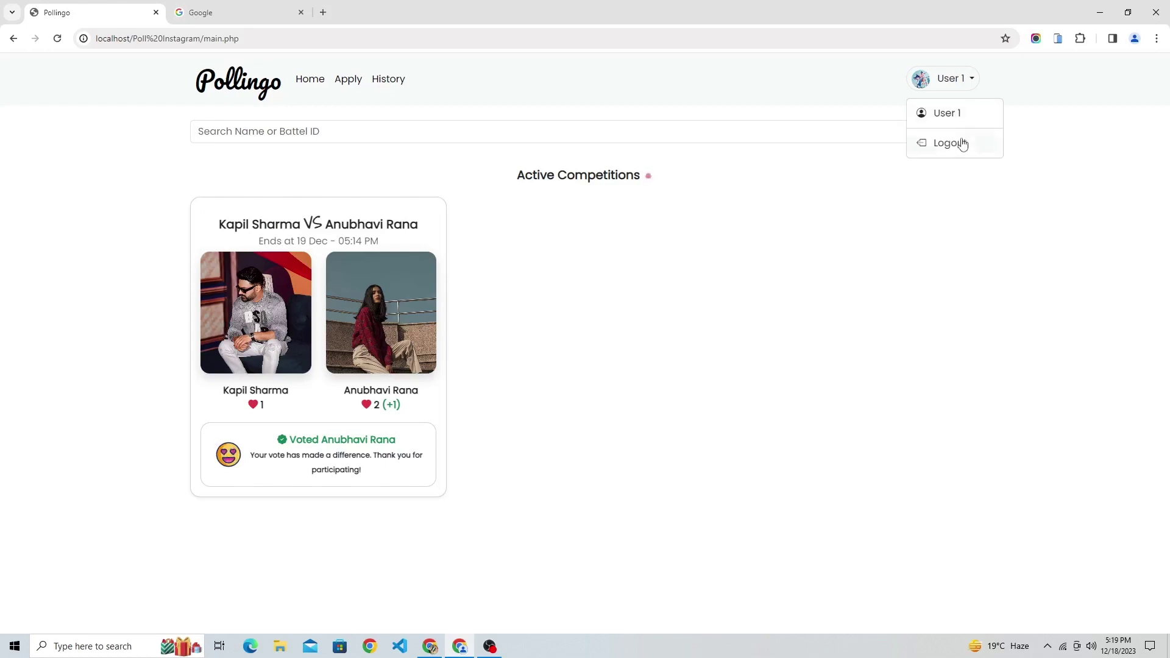
Log out of User 1 and sign in as User 2 using the saved email suggestion.
left_click(964, 144)
left_click(765, 307)
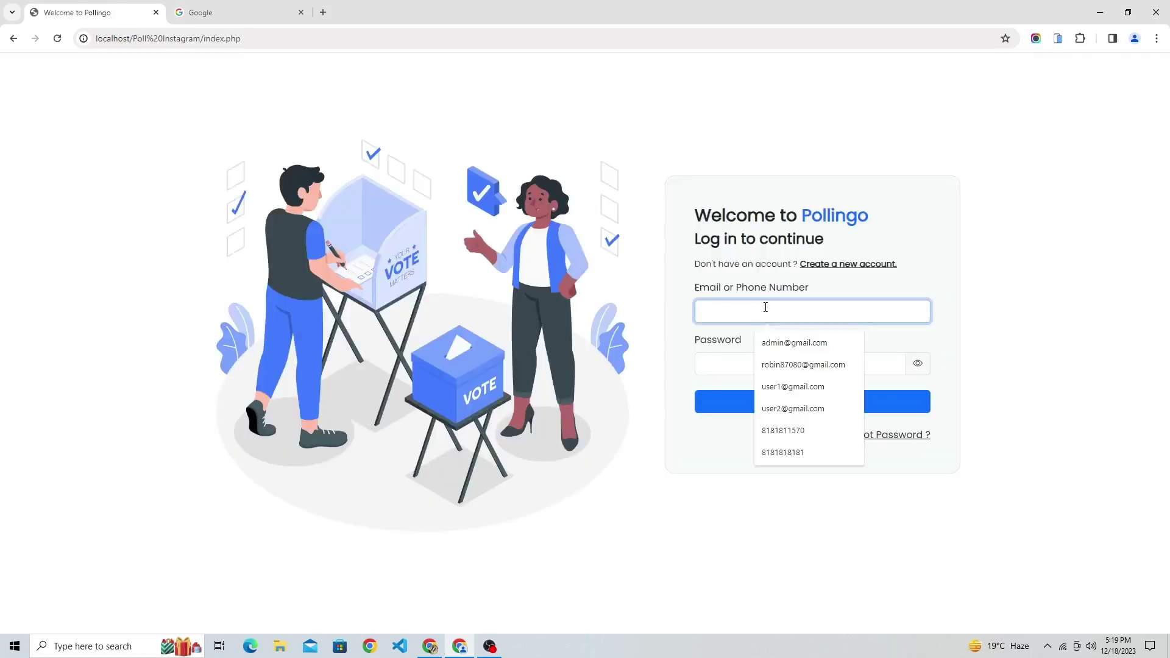
type("user")
key("Down")
key("Down")
key("Tab")
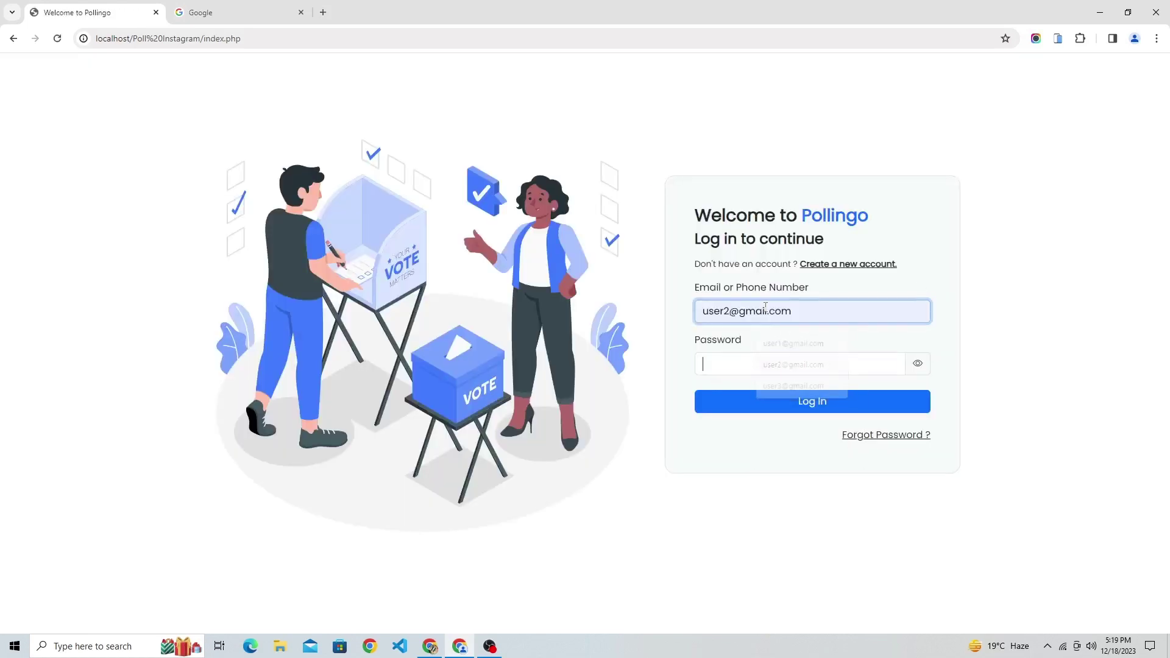
left_click(774, 402)
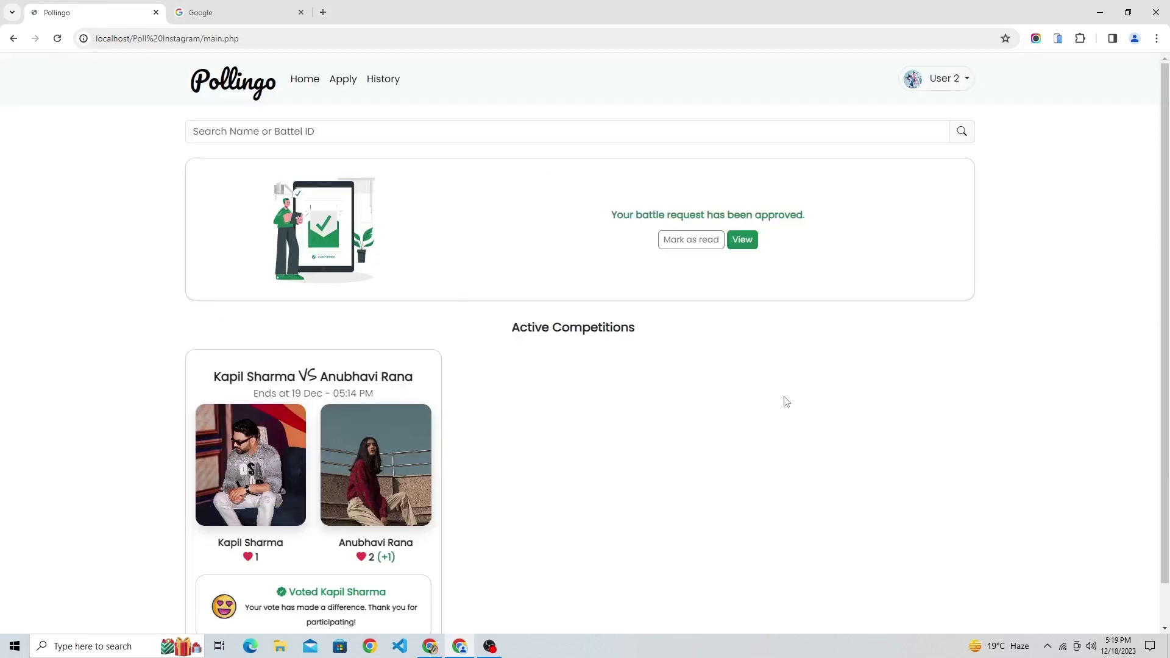
Open and read User 2's approval message listing User 1 as the contestant.
left_click_drag(607, 217, 763, 233)
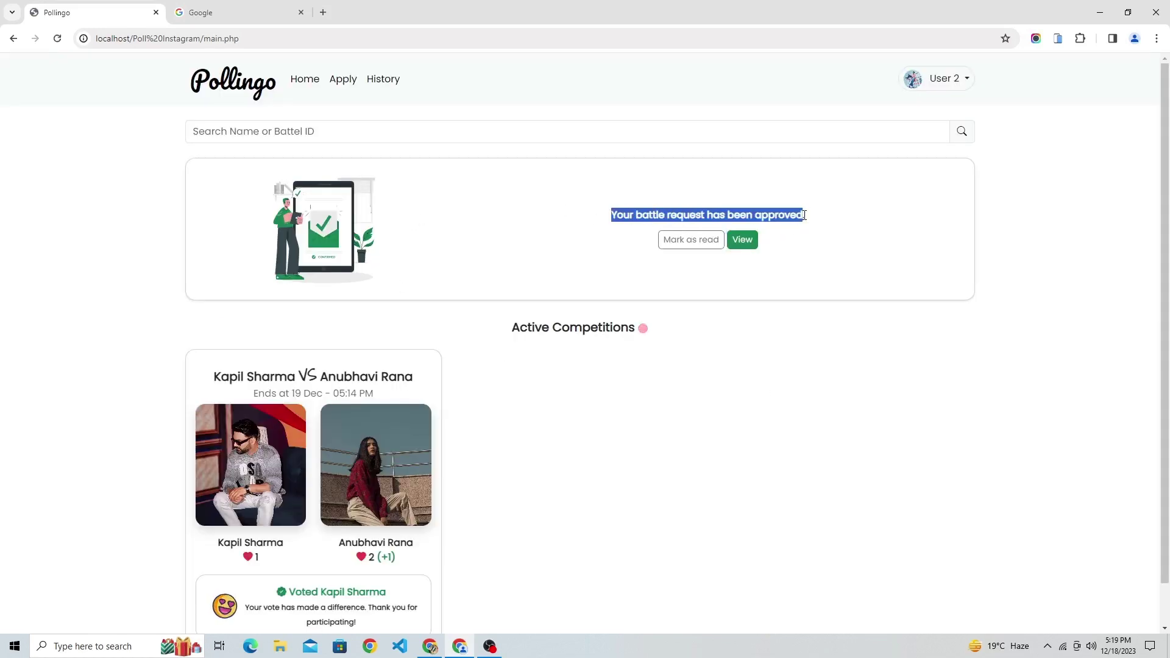
left_click(815, 279)
left_click(743, 240)
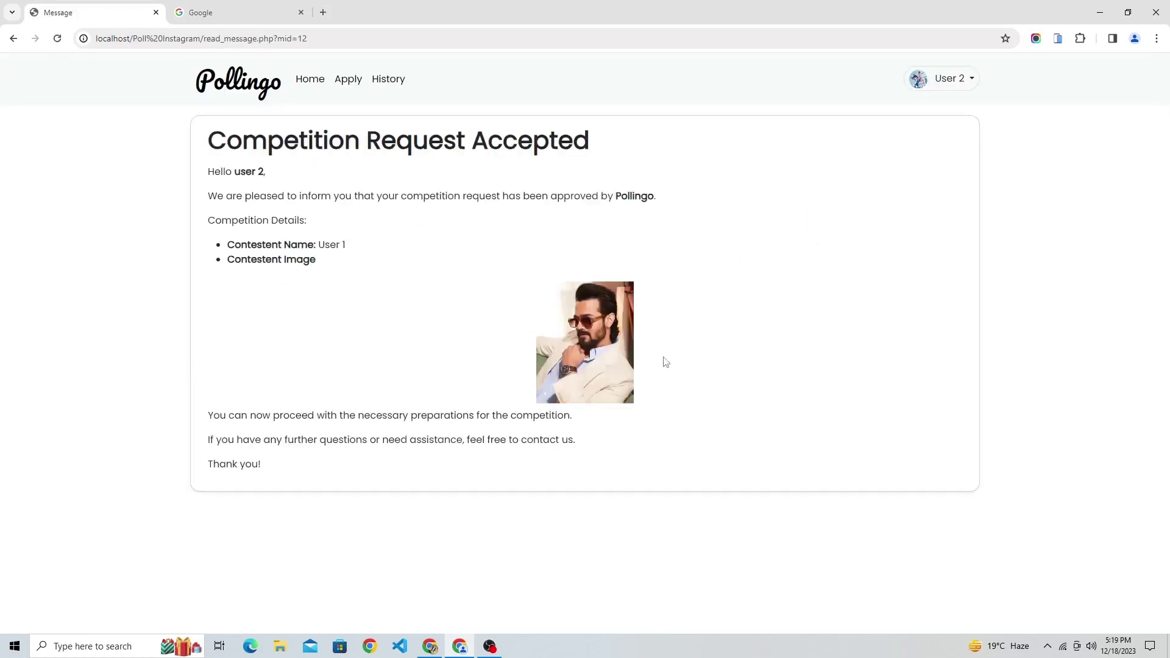
left_click_drag(207, 180, 659, 195)
left_click_drag(208, 228, 329, 227)
left_click_drag(226, 244, 321, 261)
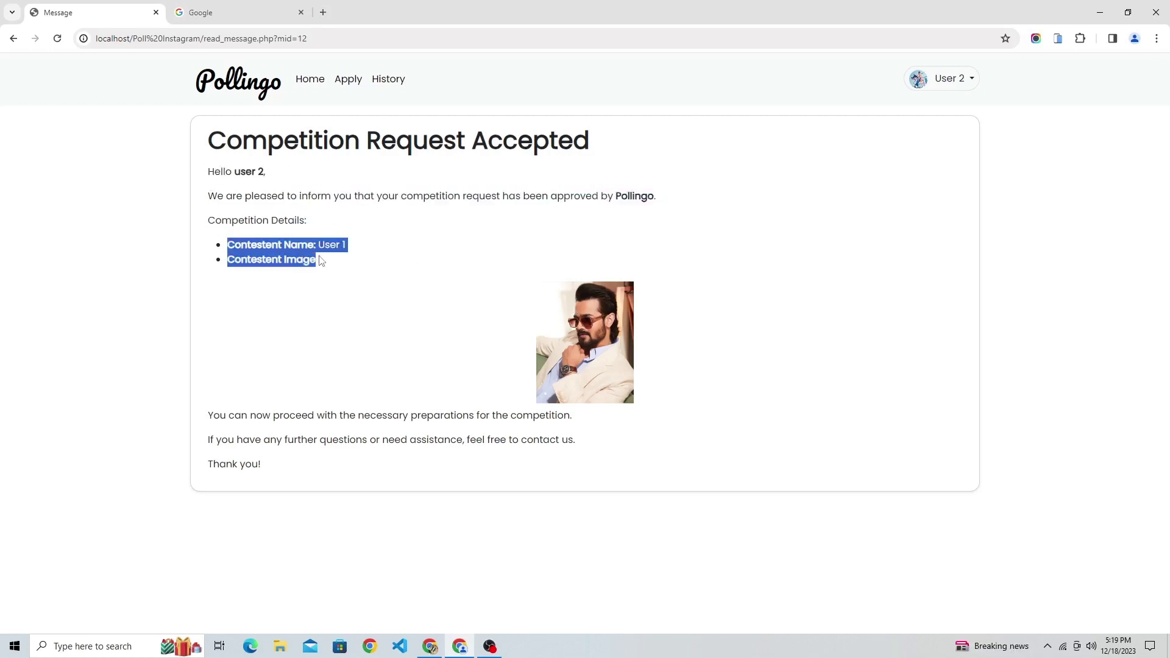
left_click(343, 258)
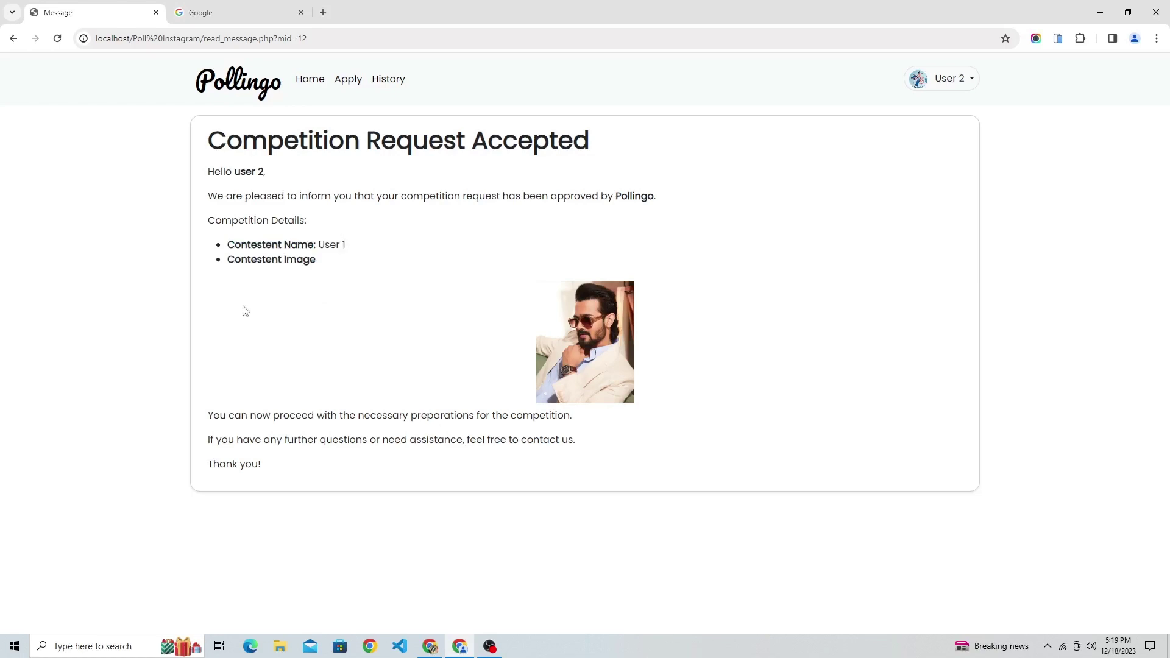
left_click(947, 76)
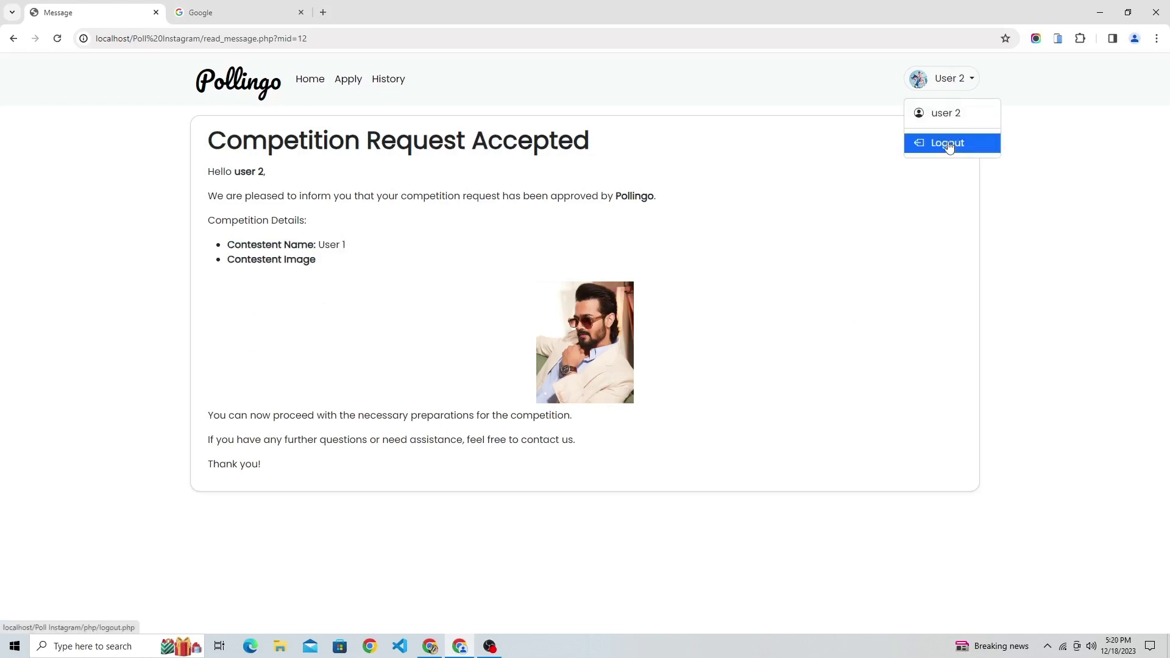
Log out of User 2 and sign in as admin with the saved email and pasted password.
left_click(948, 144)
left_click(747, 311)
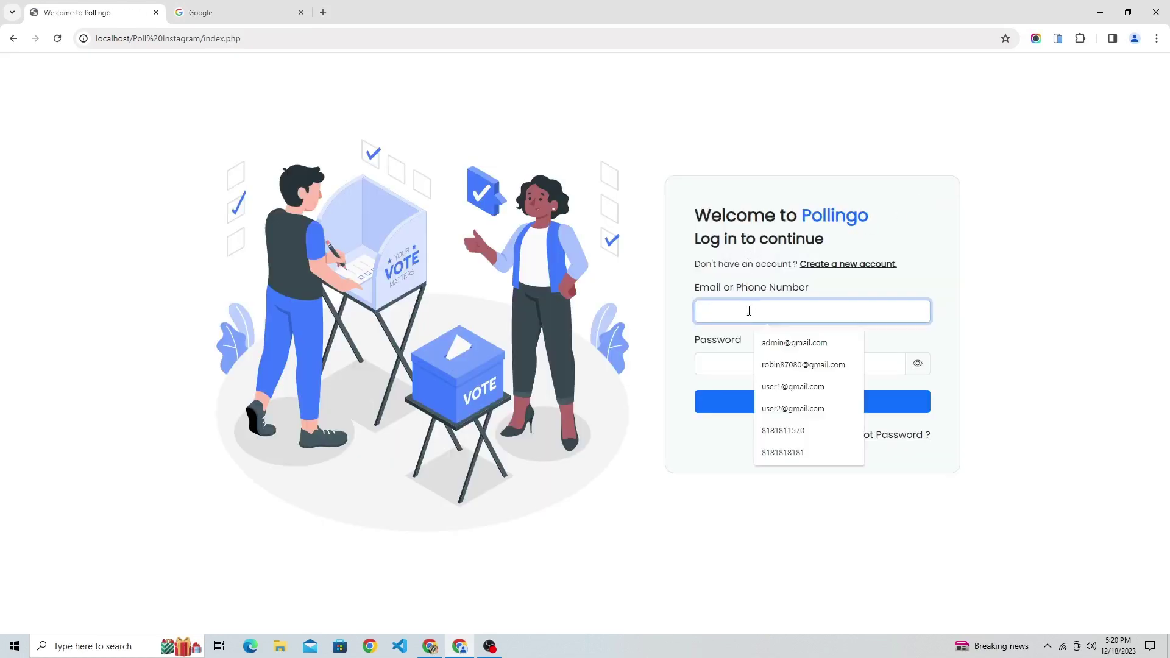
type("adm")
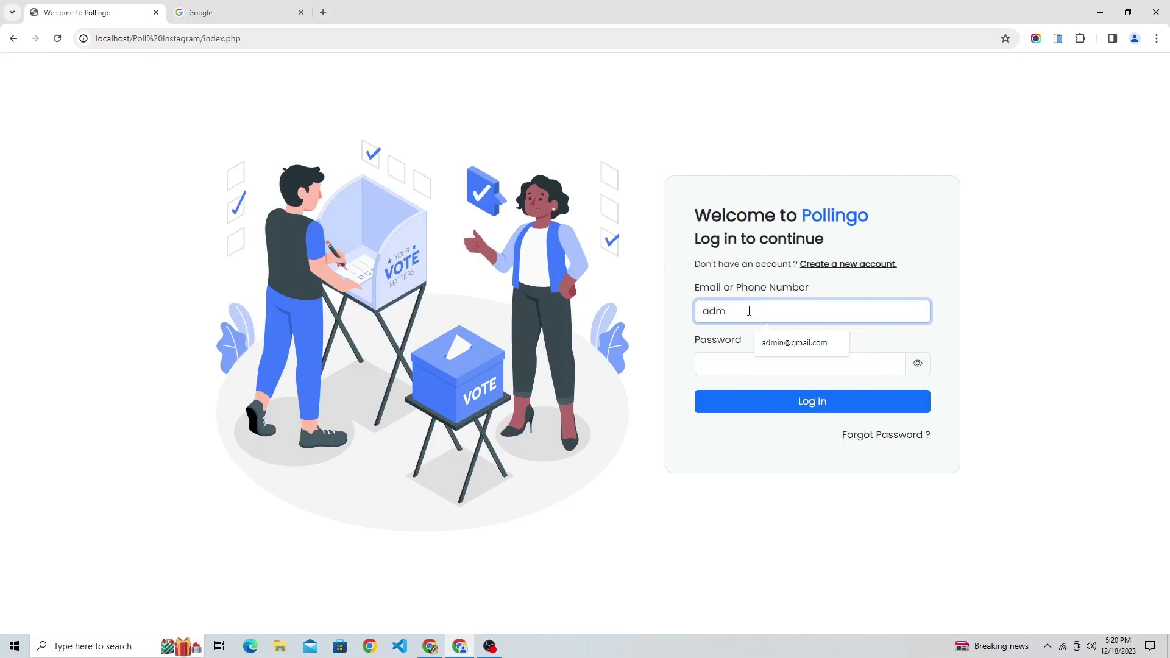
left_click(799, 344)
left_click(786, 363)
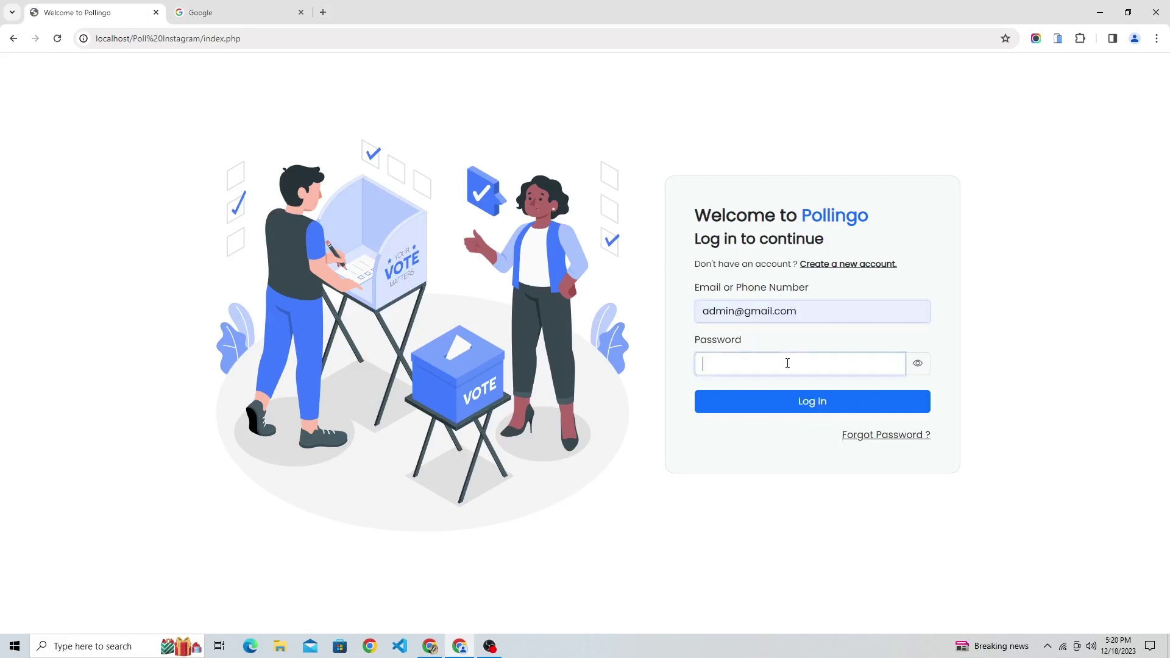
key("ctrl+v")
left_click(798, 408)
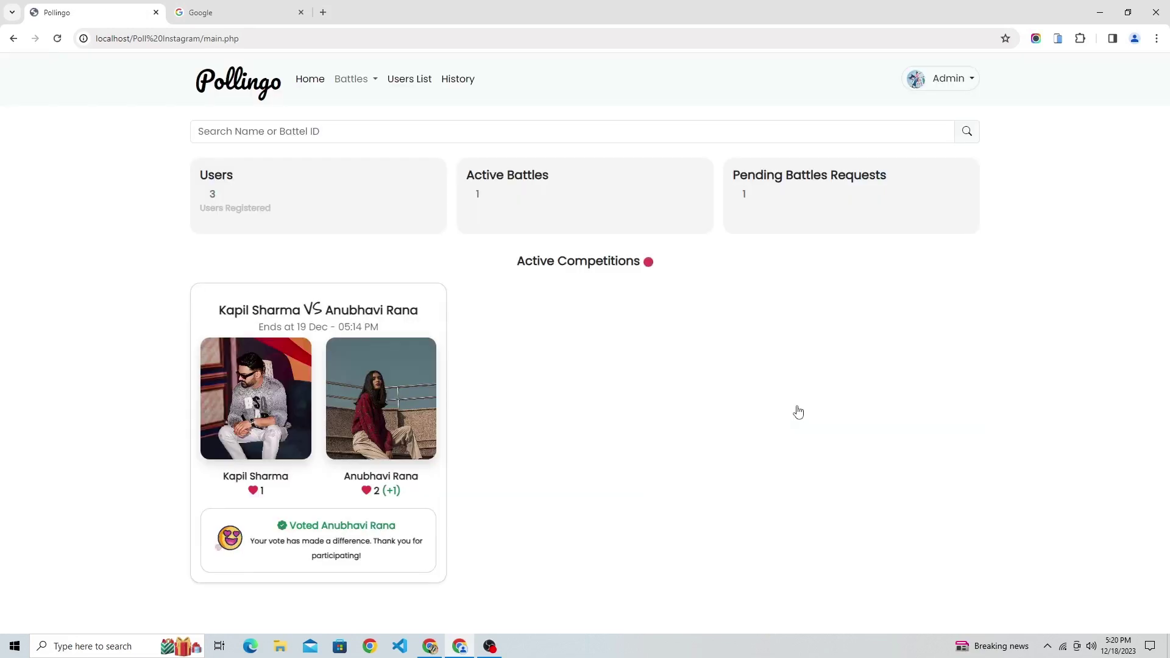
Go to Battles > Battle Requests and find the Approved Requests section.
left_click_drag(734, 176, 904, 175)
left_click(737, 194)
left_click(354, 79)
left_click(358, 146)
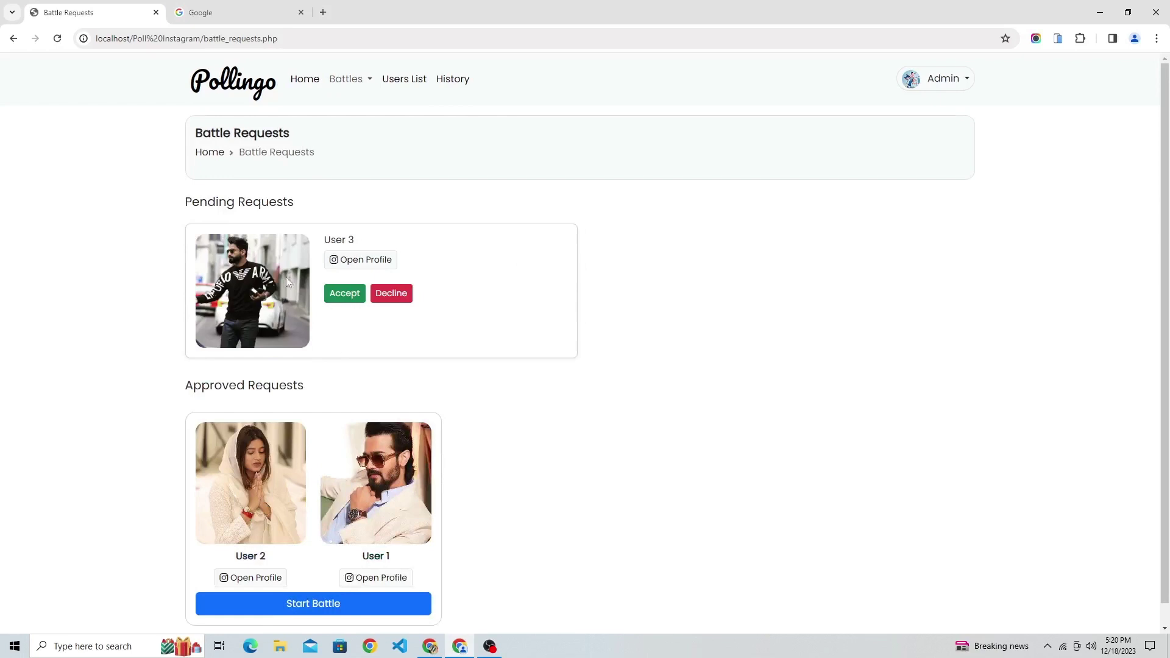
scroll(330, 399, "down", 1)
left_click_drag(182, 370, 344, 373)
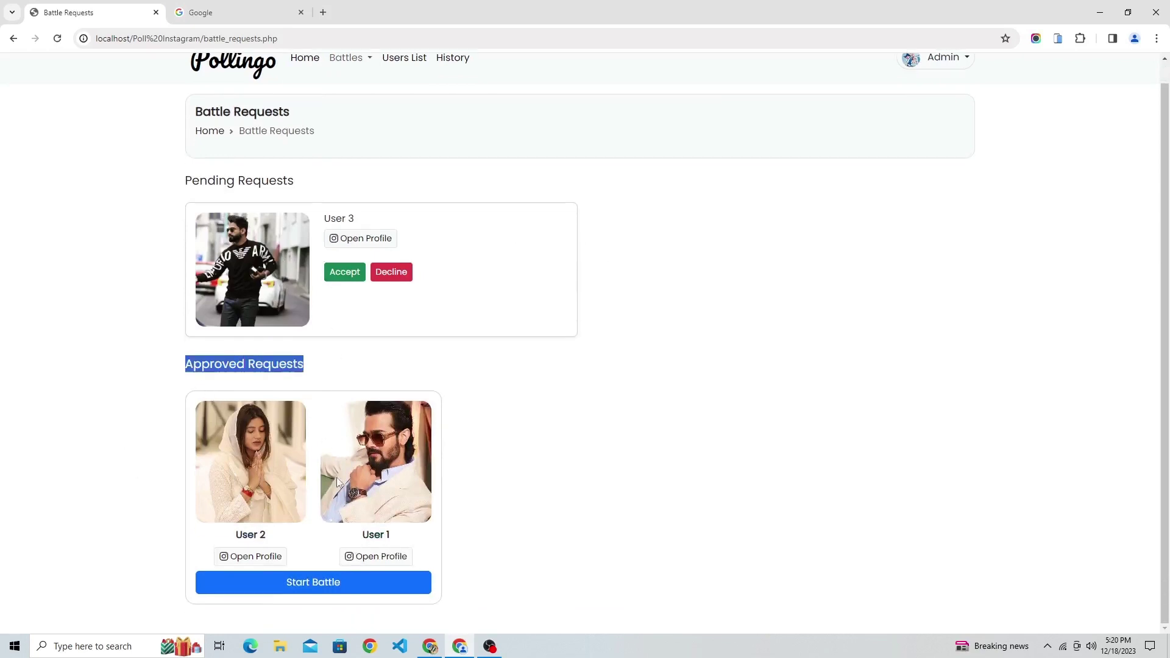
Start the User 2 vs User 1 battle ending 19 December 2023 at 06:20 PM.
left_click(290, 584)
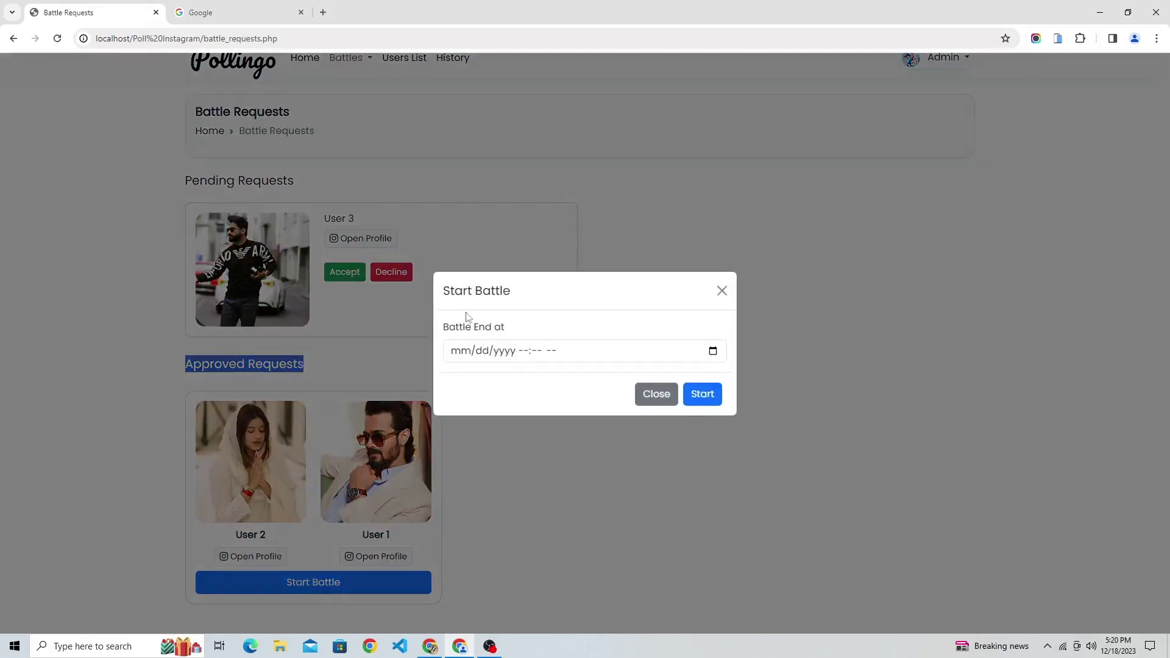
left_click_drag(439, 292, 531, 287)
left_click_drag(440, 328, 534, 324)
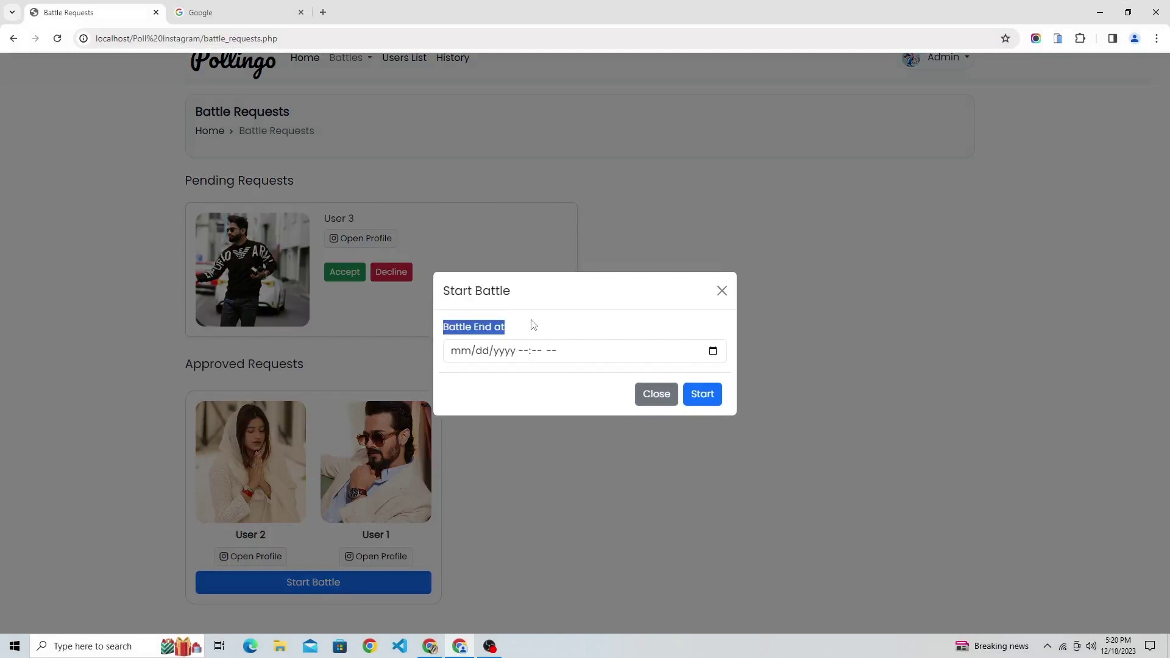
left_click(713, 352)
left_click(492, 468)
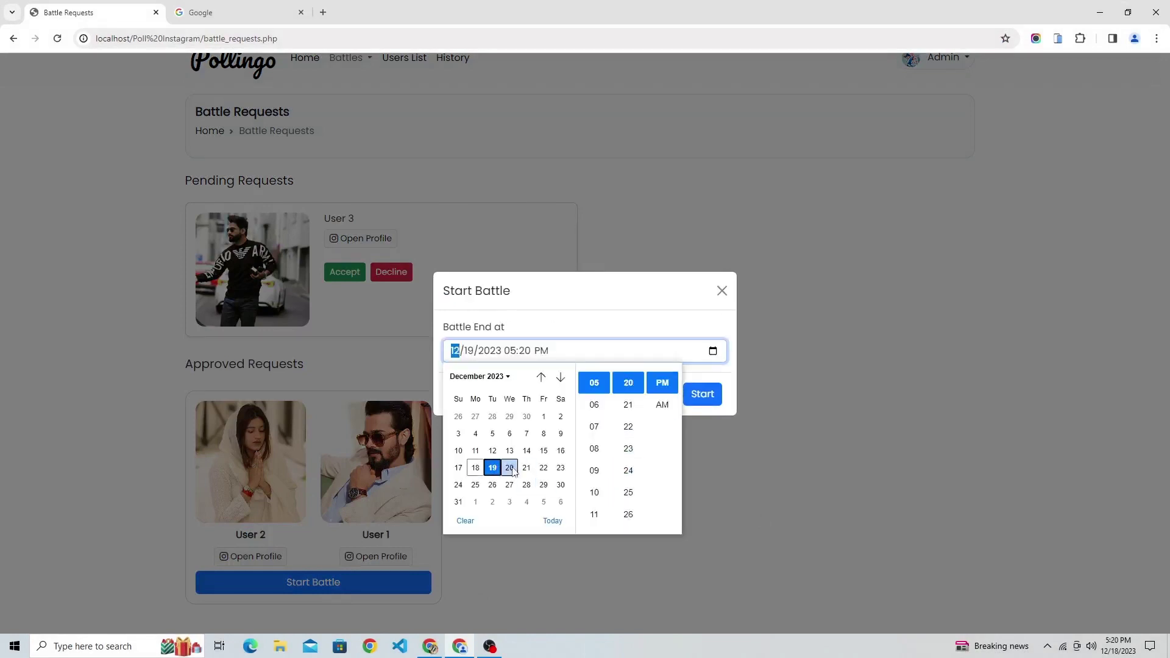
left_click(602, 415)
left_click(617, 334)
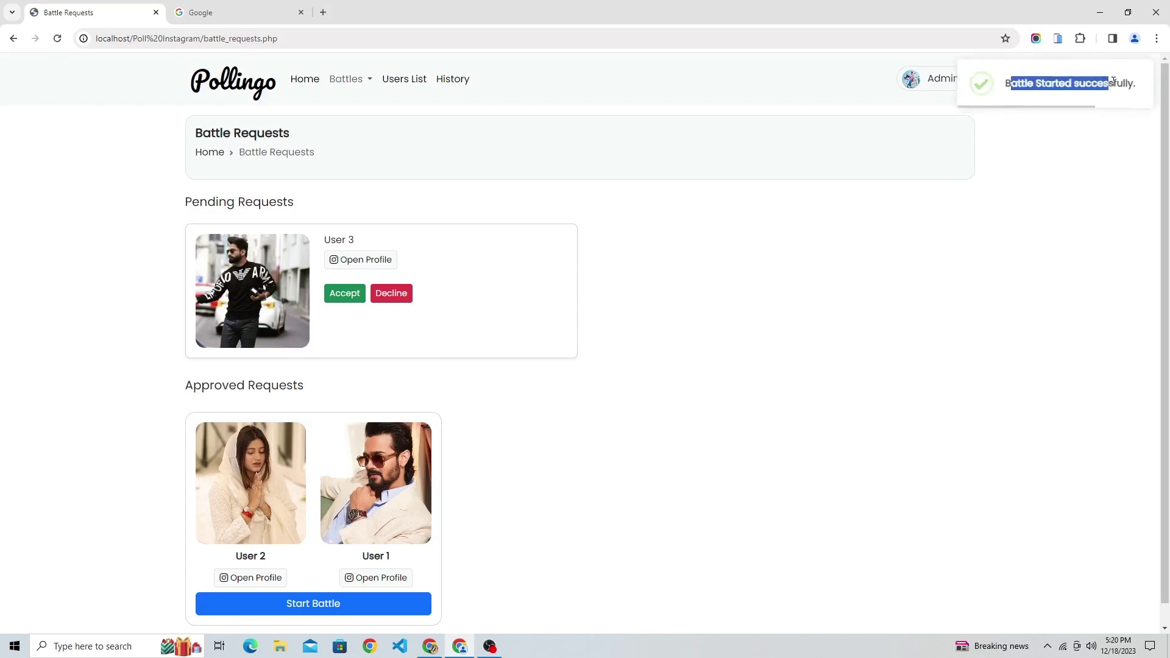
left_click(1007, 226)
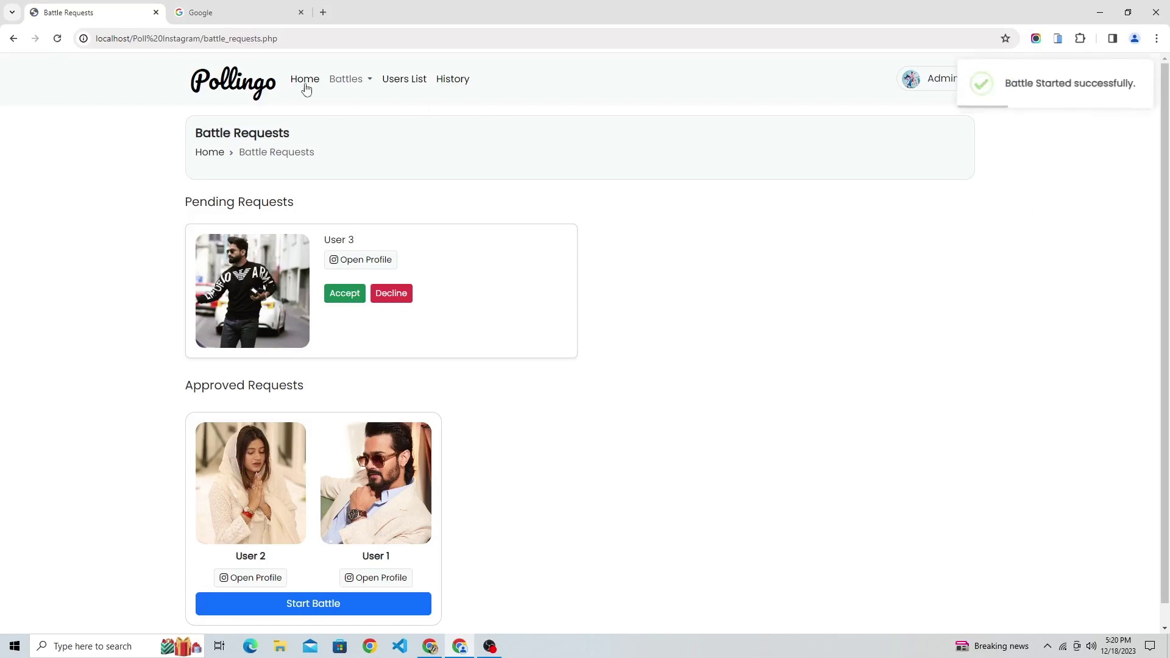
Return to the home dashboard and confirm the live User 2 VS User 1 battle.
left_click(306, 89)
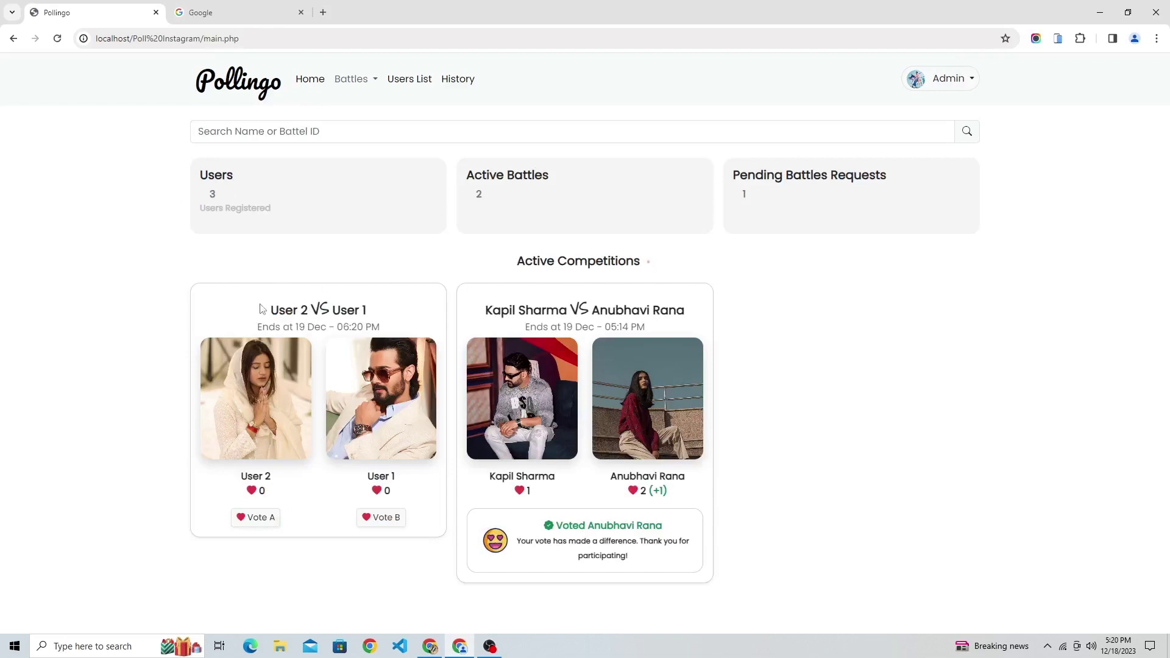
left_click_drag(260, 309, 387, 316)
left_click(790, 358)
left_click(951, 79)
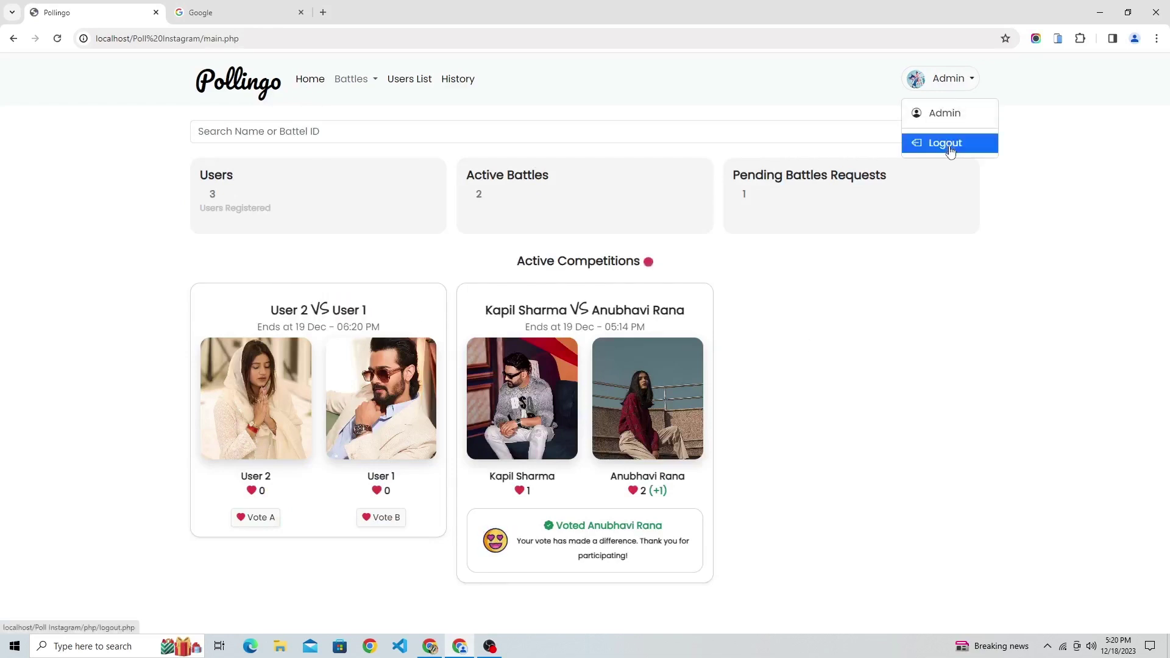
Log out of admin and sign in as User 1 via the saved email suggestion.
left_click(949, 146)
left_click(801, 317)
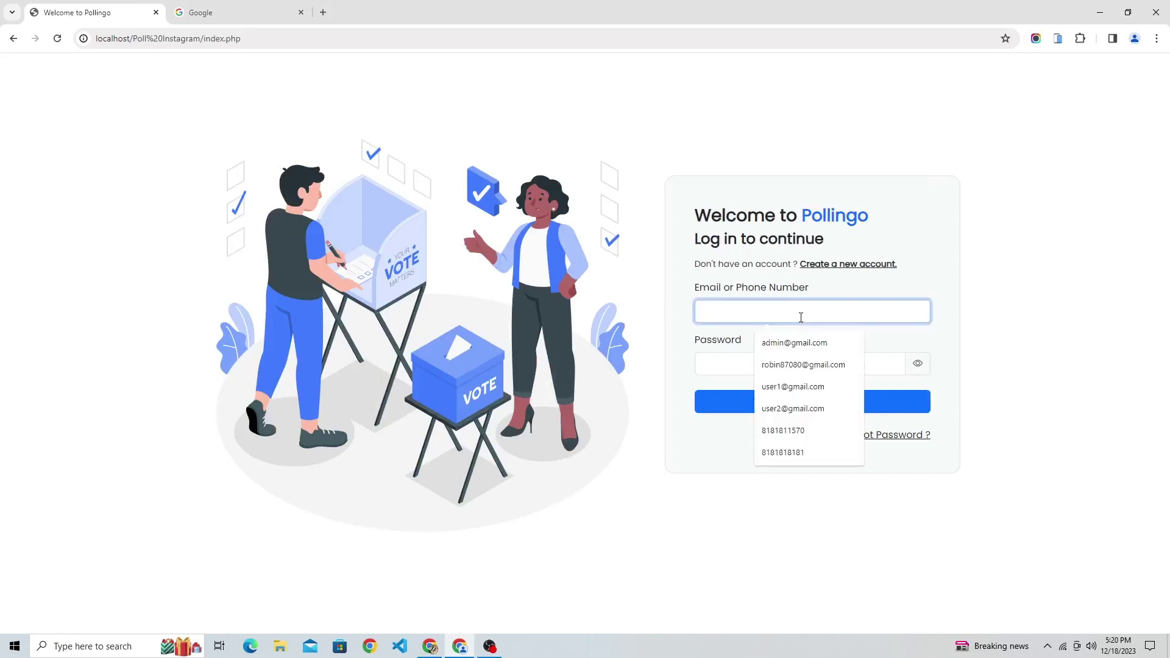
type("user")
key("Down")
key("Tab")
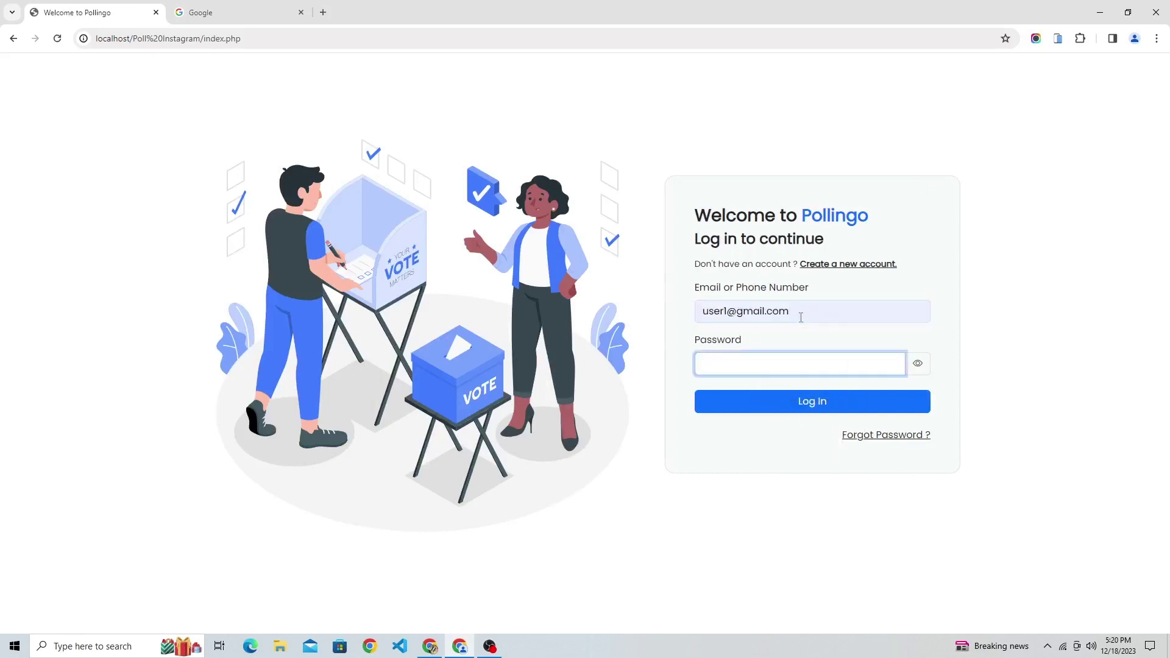
left_click(795, 403)
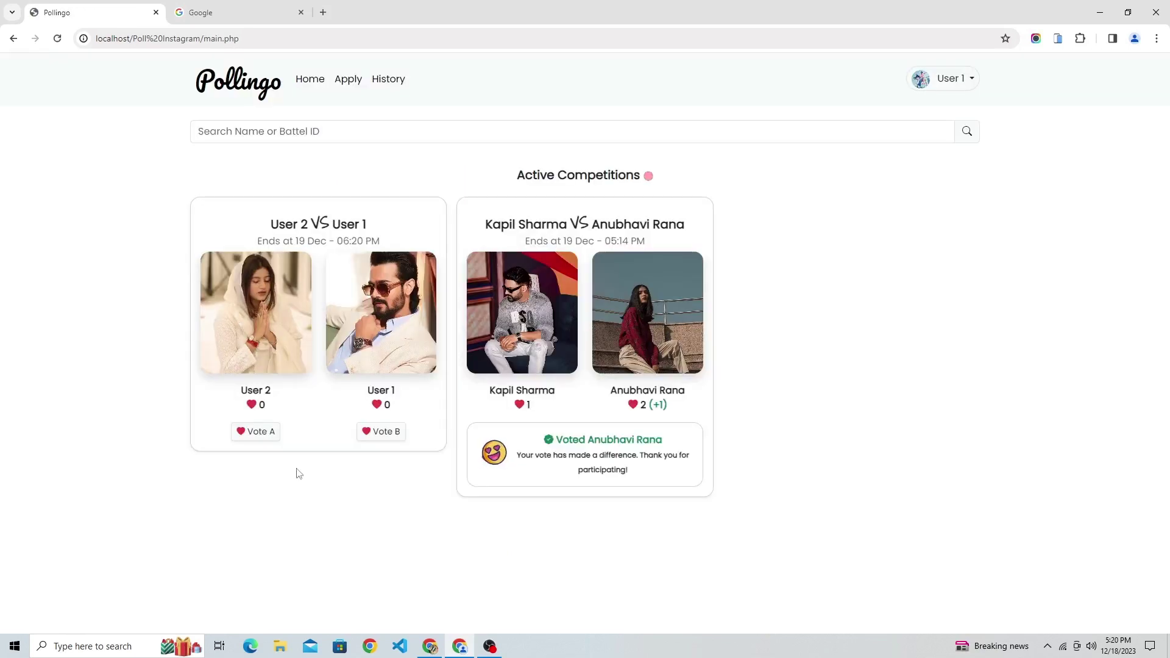
Check the User 2 VS User 1 battle details, vote for User 2, then log out.
left_click_drag(266, 224, 400, 222)
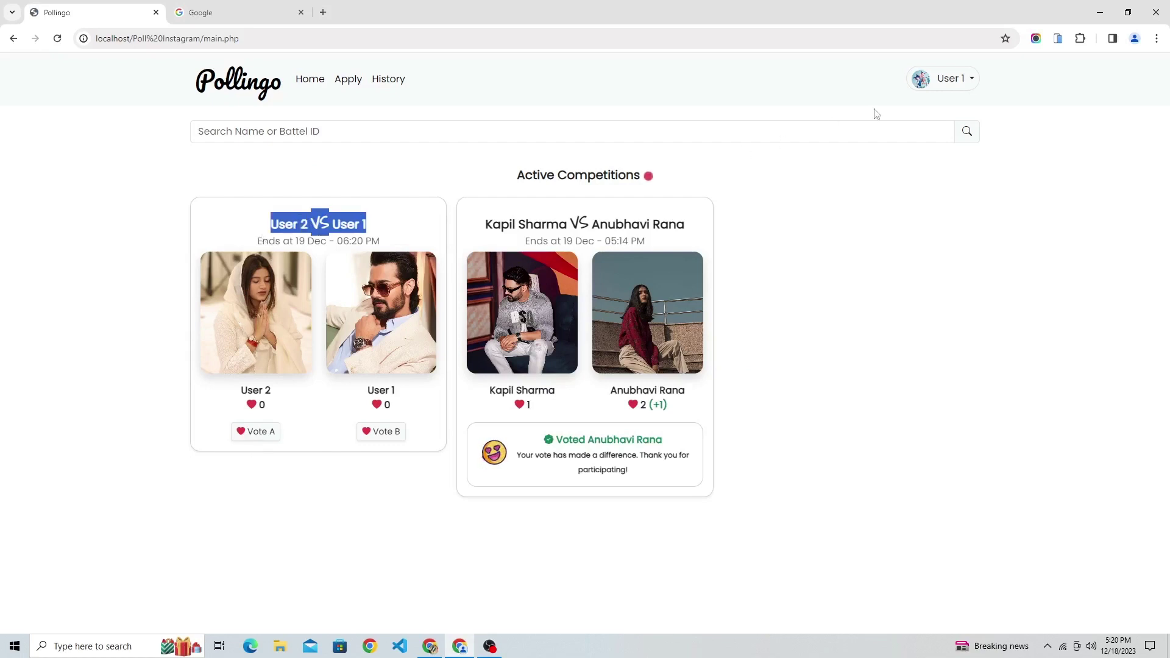
left_click_drag(258, 243, 377, 244)
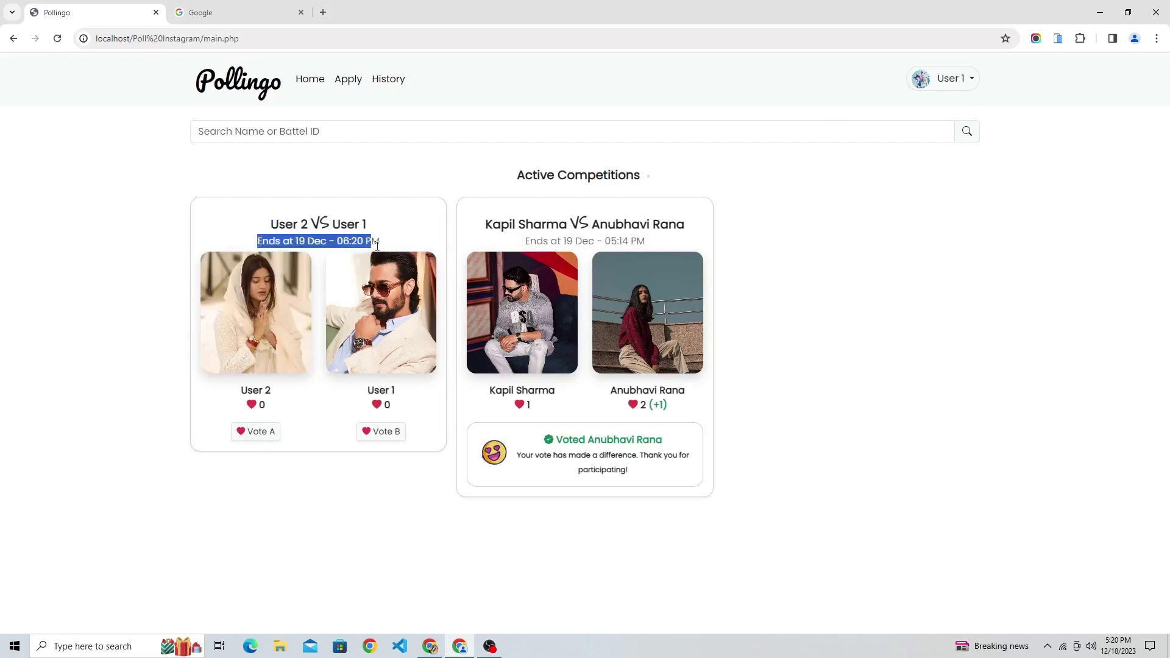
left_click_drag(232, 394, 418, 381)
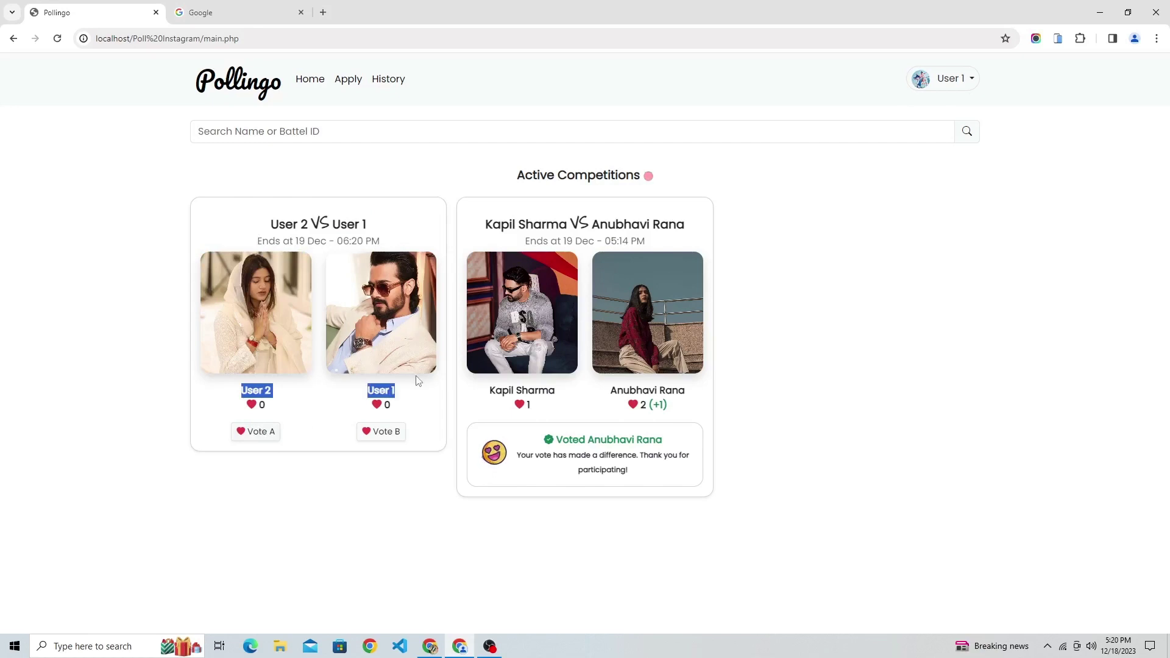
left_click(301, 434)
left_click(256, 431)
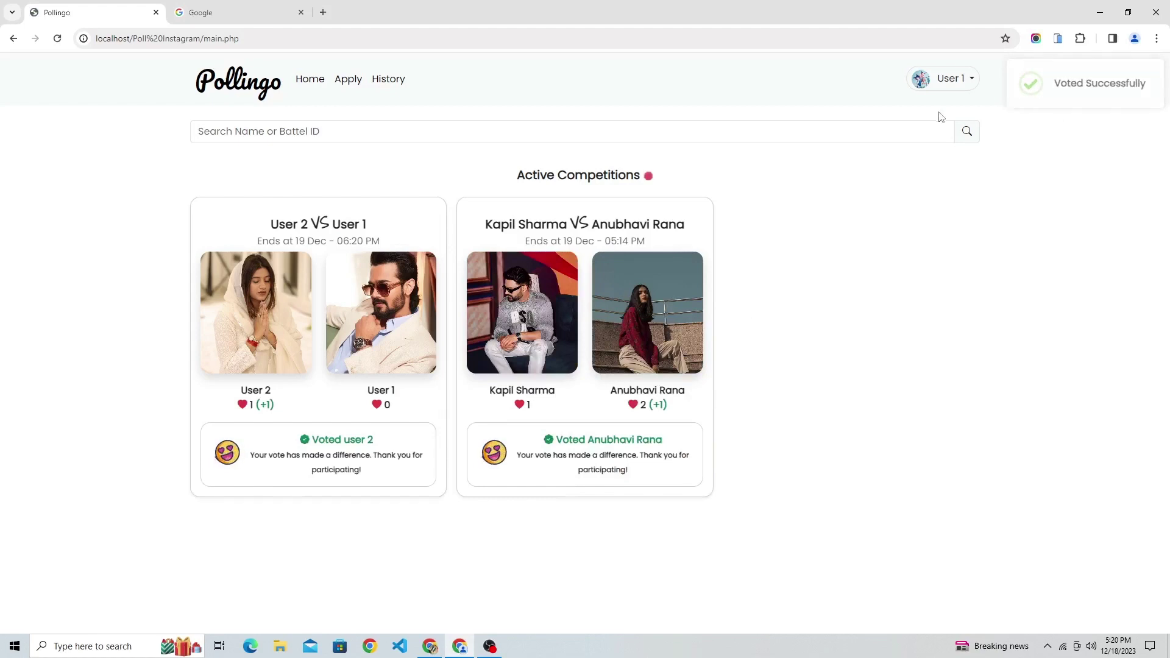
left_click(952, 81)
left_click(950, 144)
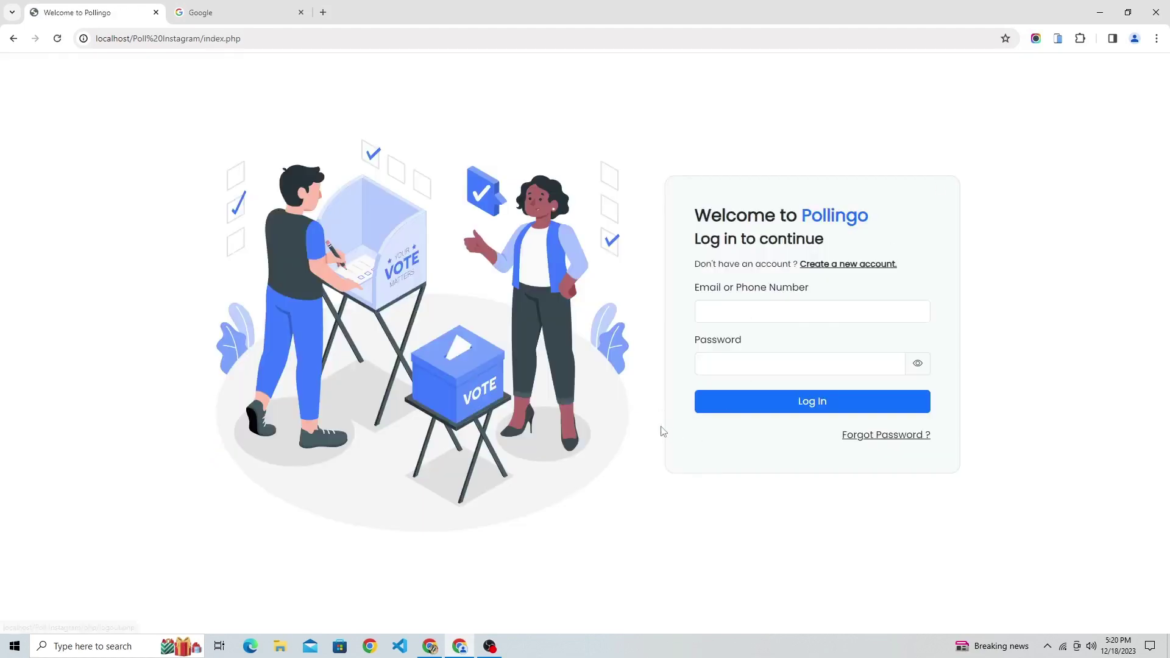
Sign in as User 2 using the saved email suggestion.
left_click(741, 313)
type("user")
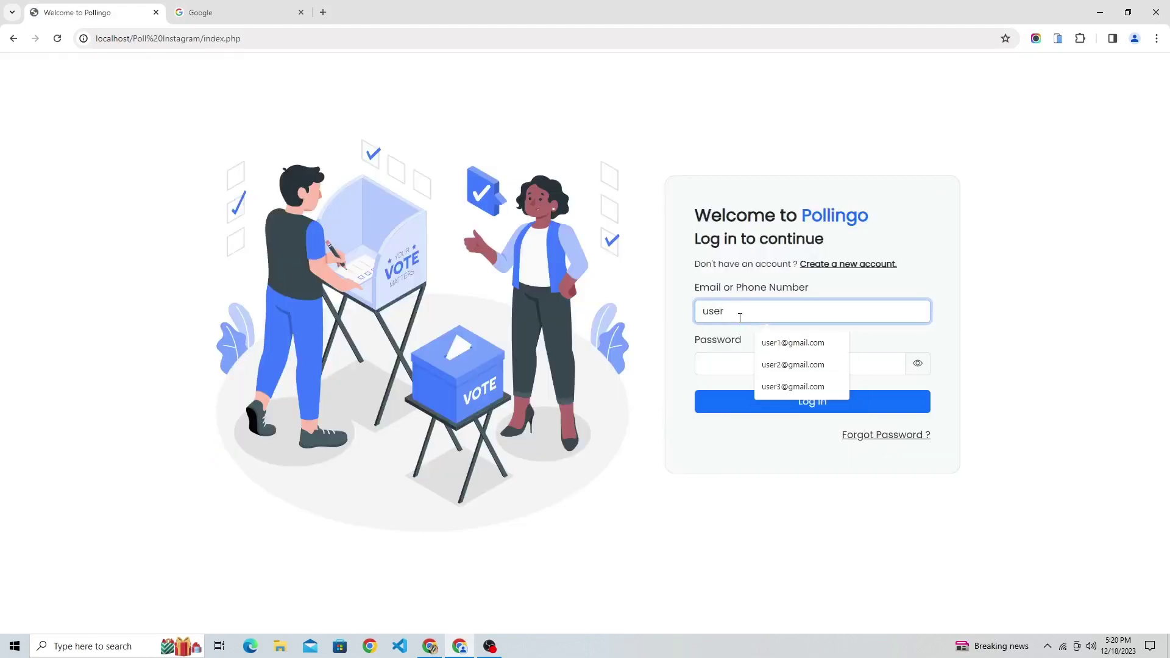
key("Down")
key("Down")
key("Return")
key("Tab")
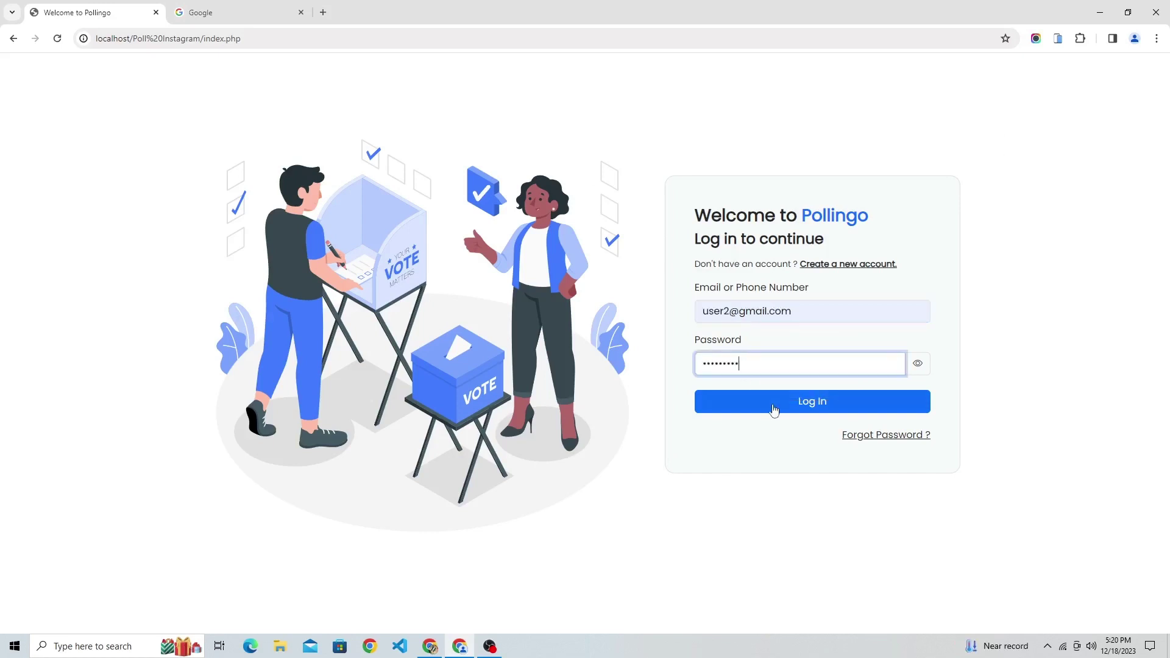
left_click(774, 410)
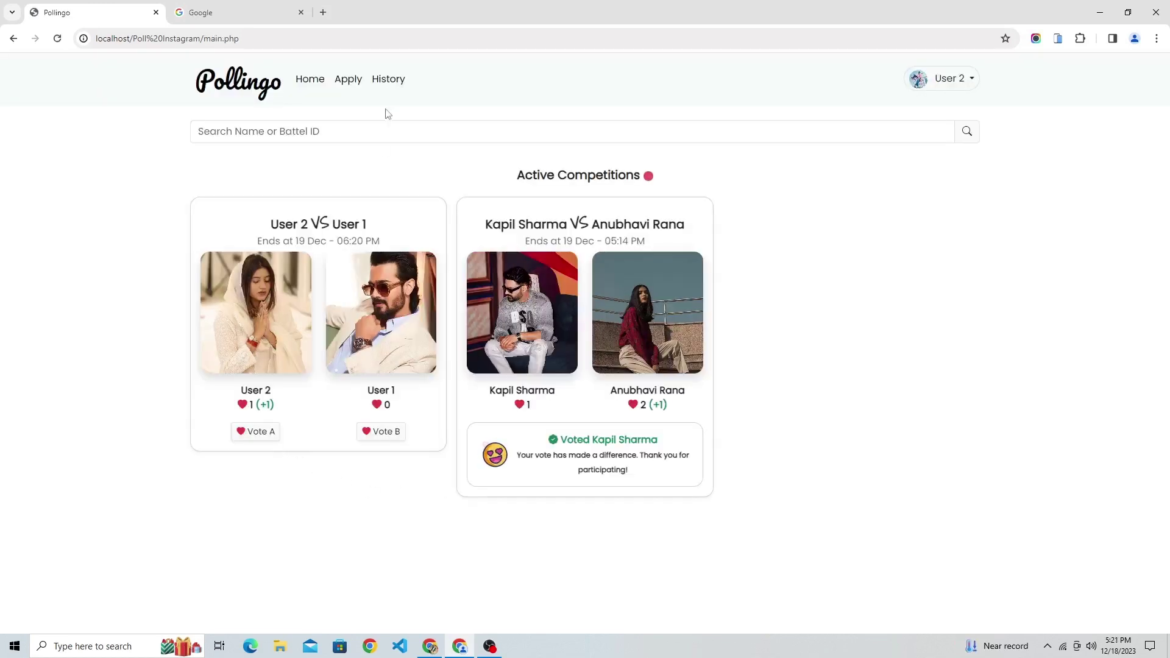
Vote for User 2 and confirm the vote joins the Kapil Sharma entry in History.
left_click(388, 78)
left_click_drag(386, 207, 456, 206)
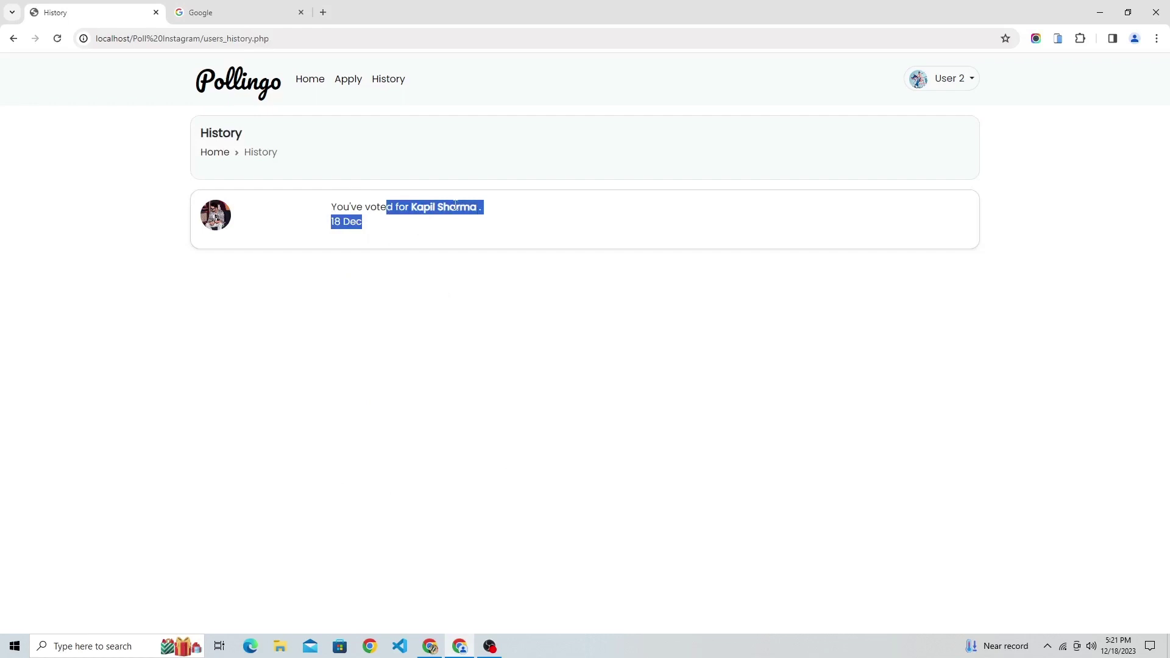
left_click(321, 85)
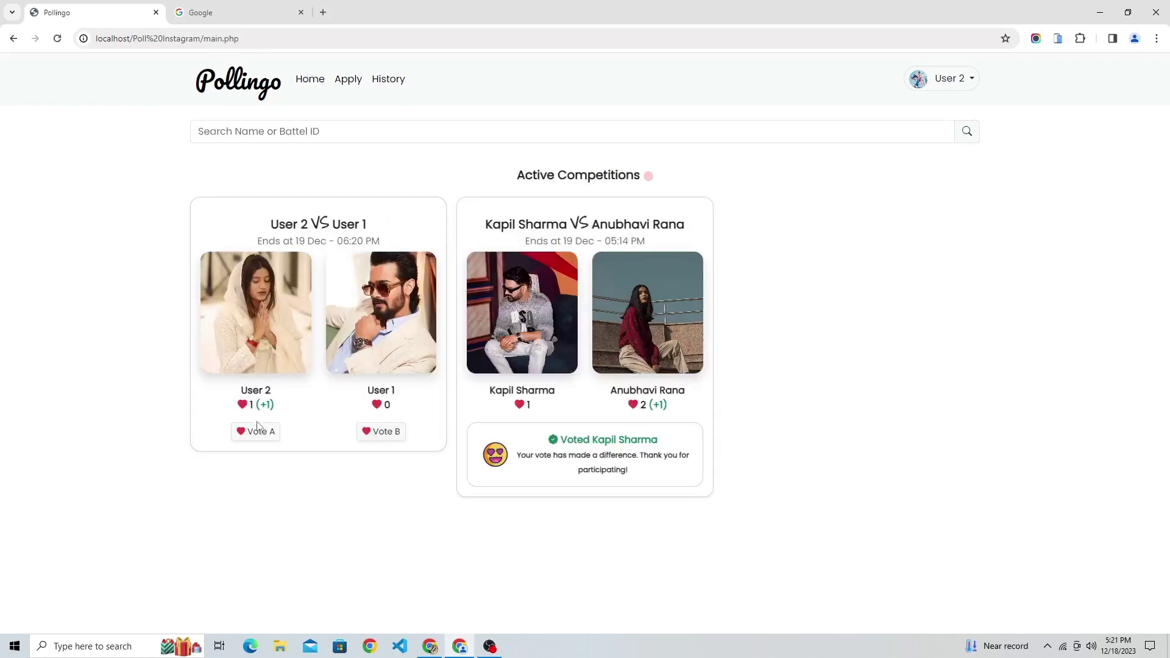
left_click(258, 430)
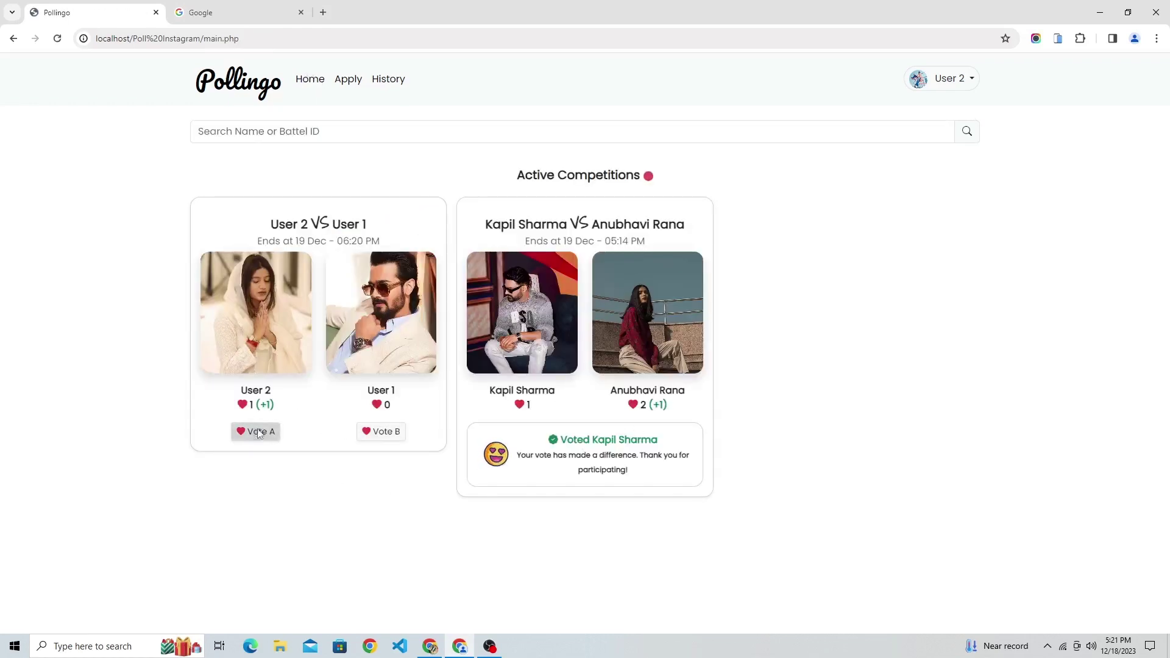
left_click(387, 81)
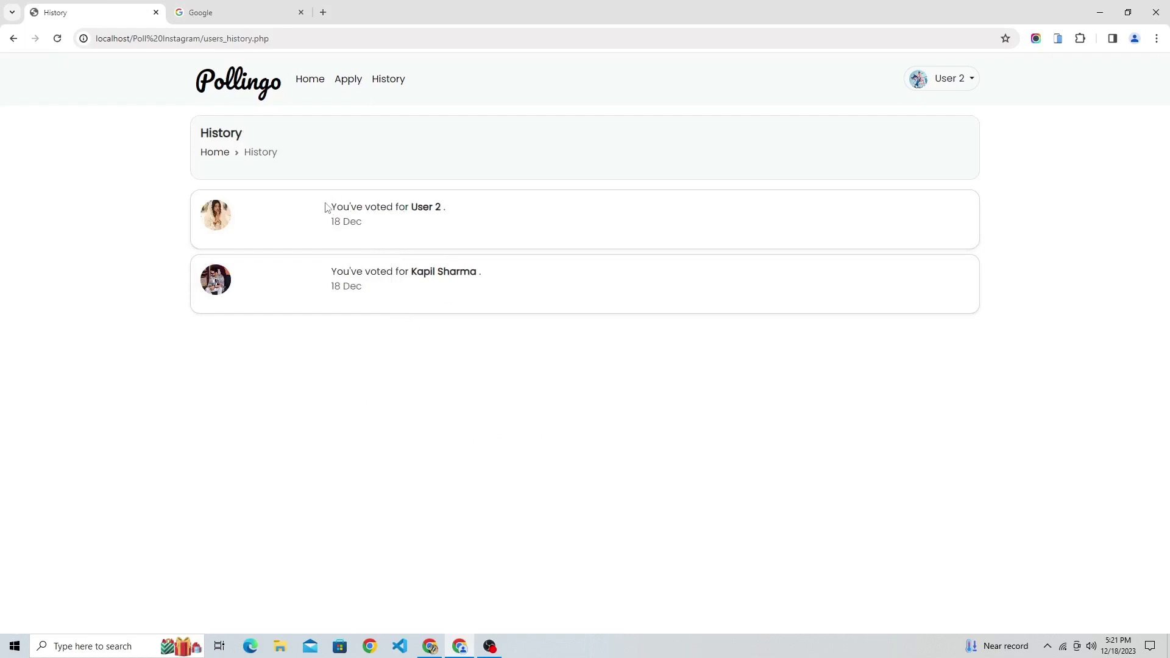
left_click_drag(326, 209, 477, 207)
left_click(310, 86)
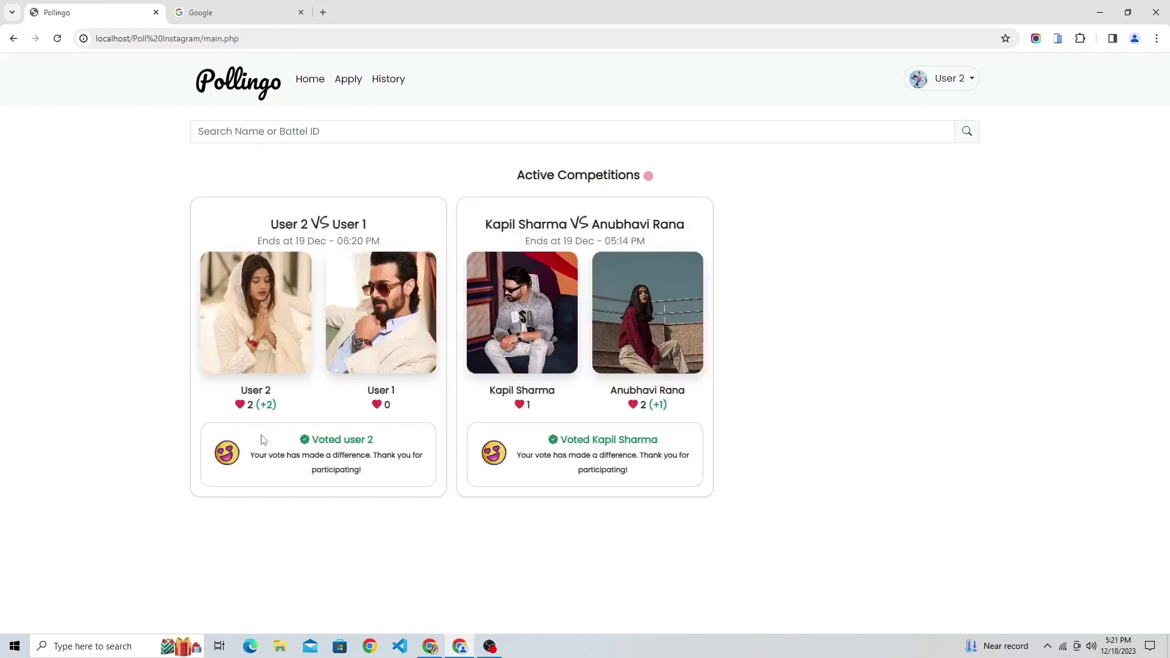
left_click_drag(309, 440, 402, 451)
left_click(378, 484)
Log out of User 2 and sign in as User 3 with their email.
left_click(948, 79)
left_click(946, 144)
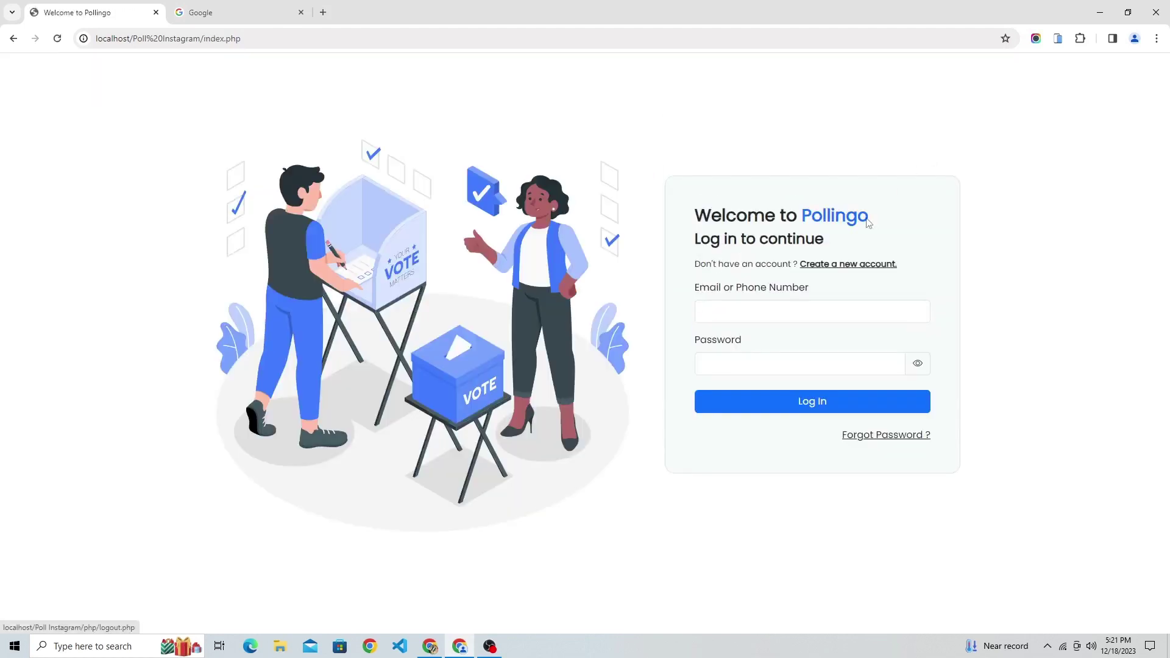
left_click(750, 319)
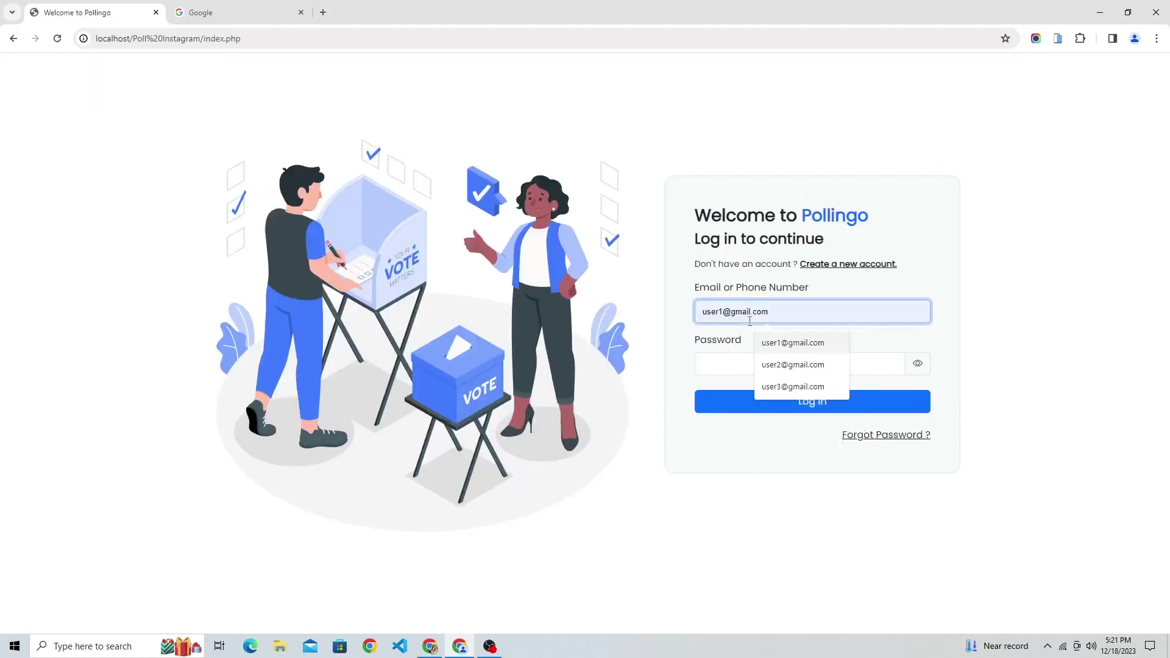
key("Tab")
left_click(778, 407)
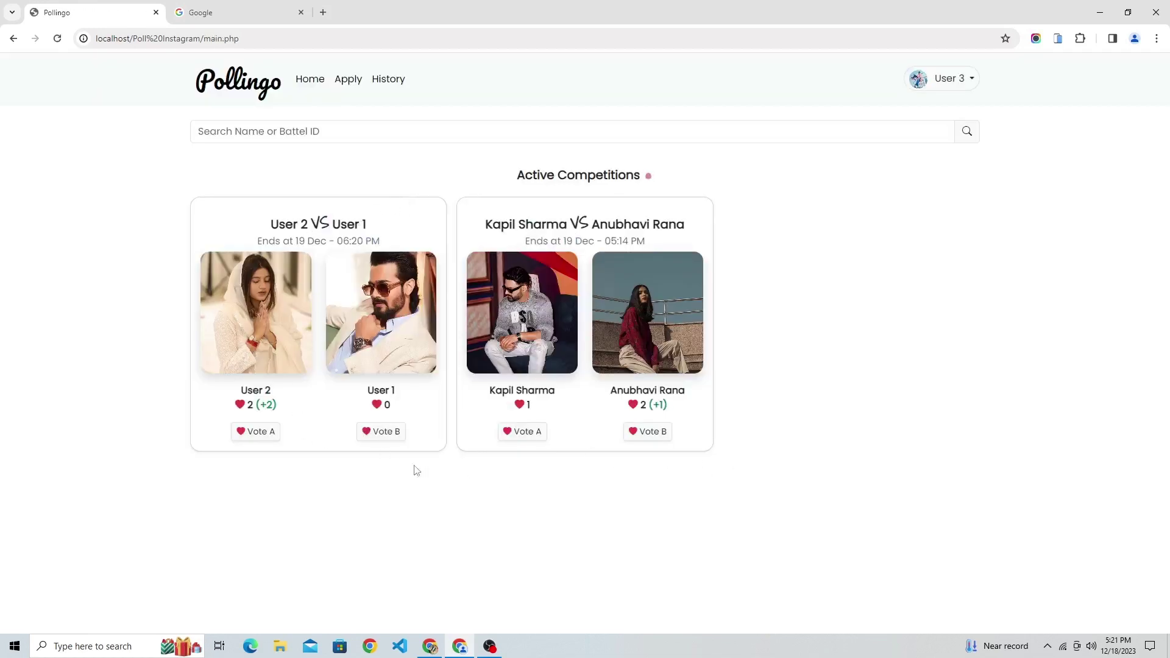
Check User 3's empty history, then vote for User 2 and Kapil Sharma.
left_click(393, 81)
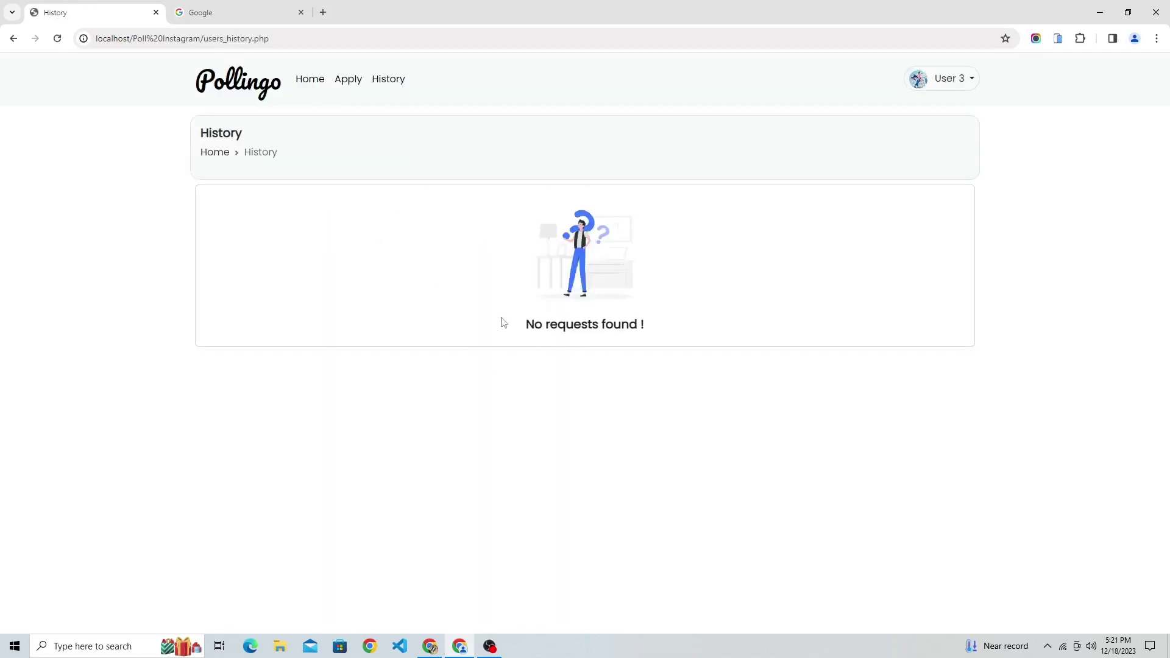
left_click_drag(199, 126, 260, 132)
left_click(308, 82)
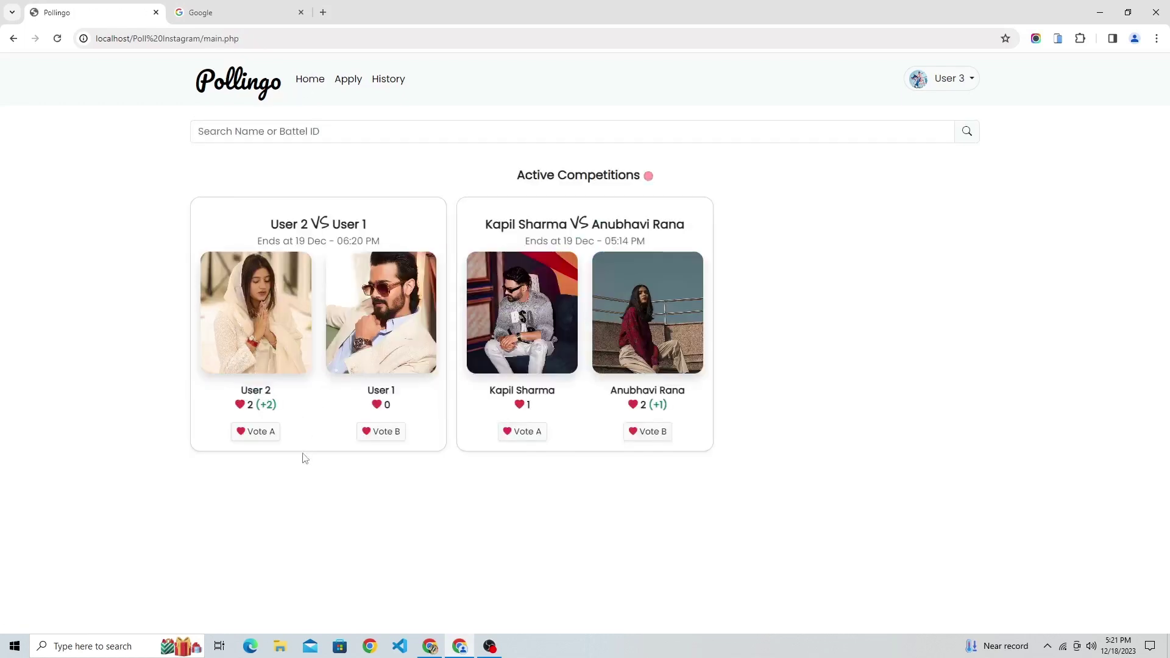
left_click(260, 434)
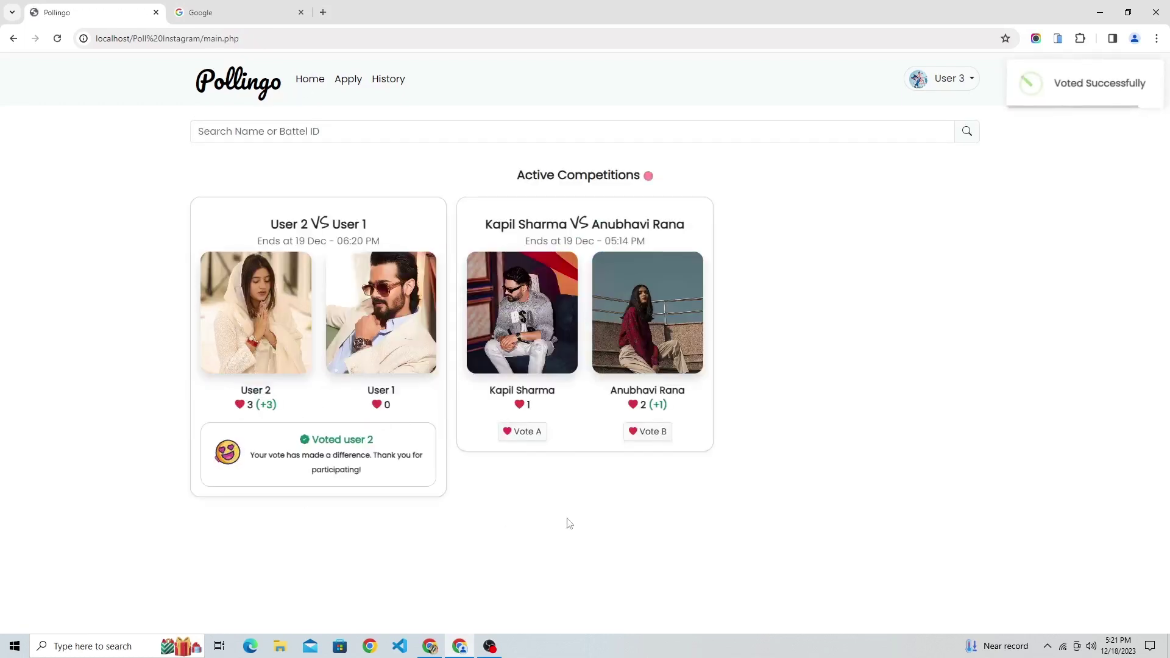
left_click_drag(492, 389, 585, 402)
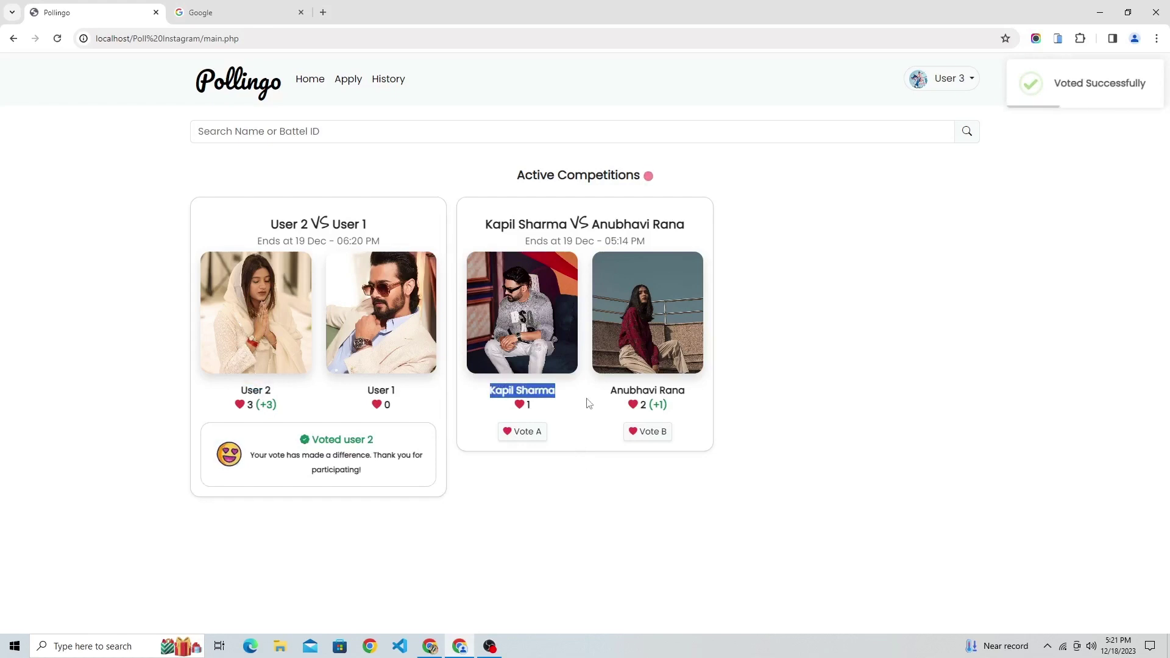
left_click(525, 433)
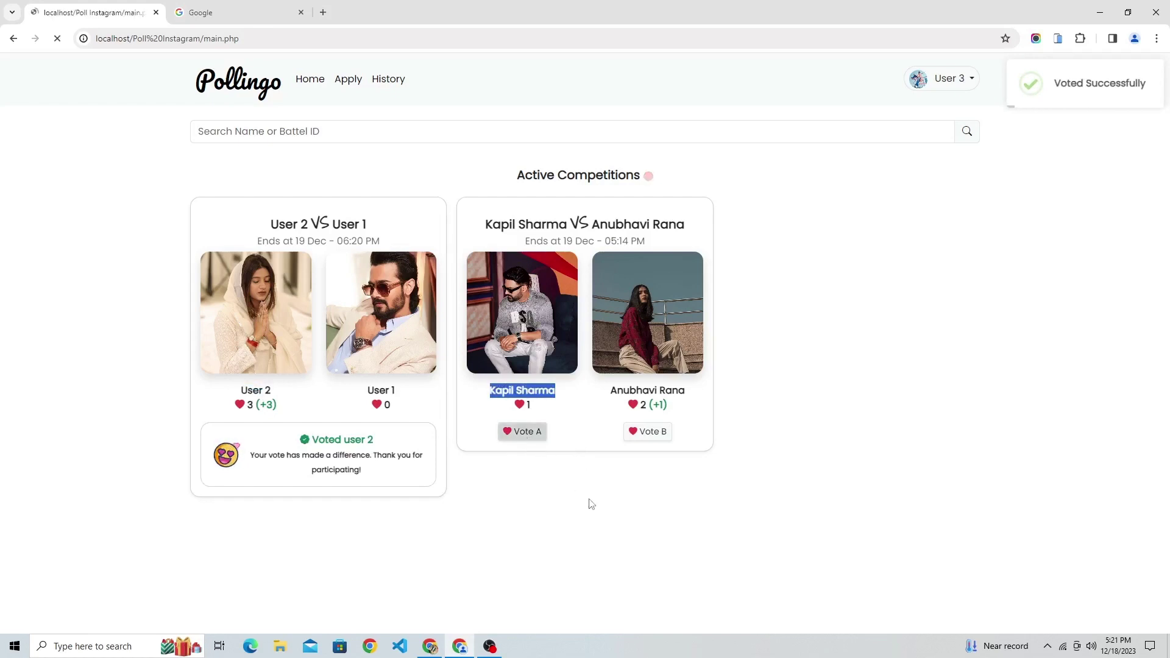
double_click(529, 405)
left_click(388, 79)
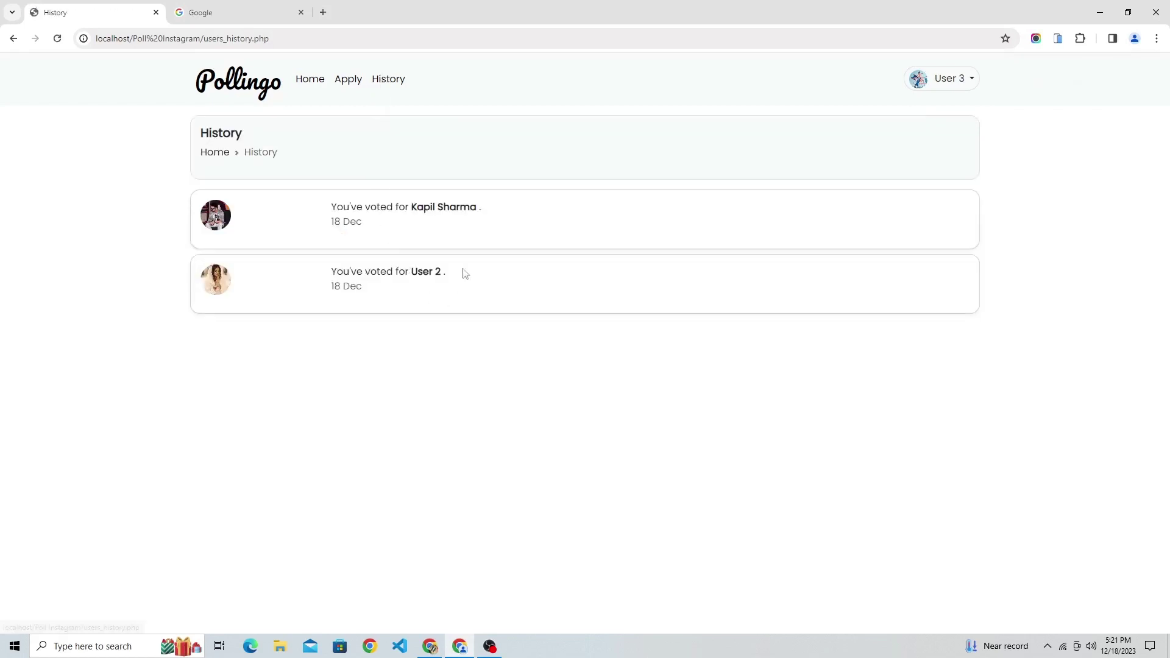
left_click_drag(410, 207, 488, 208)
left_click_drag(411, 271, 476, 274)
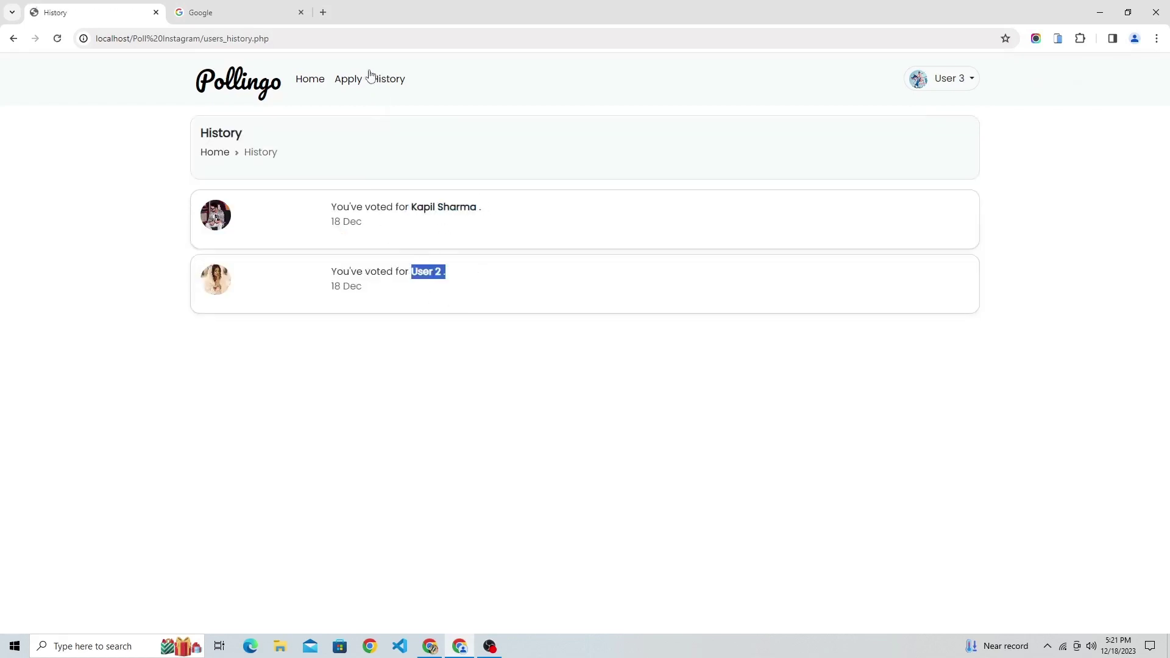
left_click(310, 82)
left_click(954, 78)
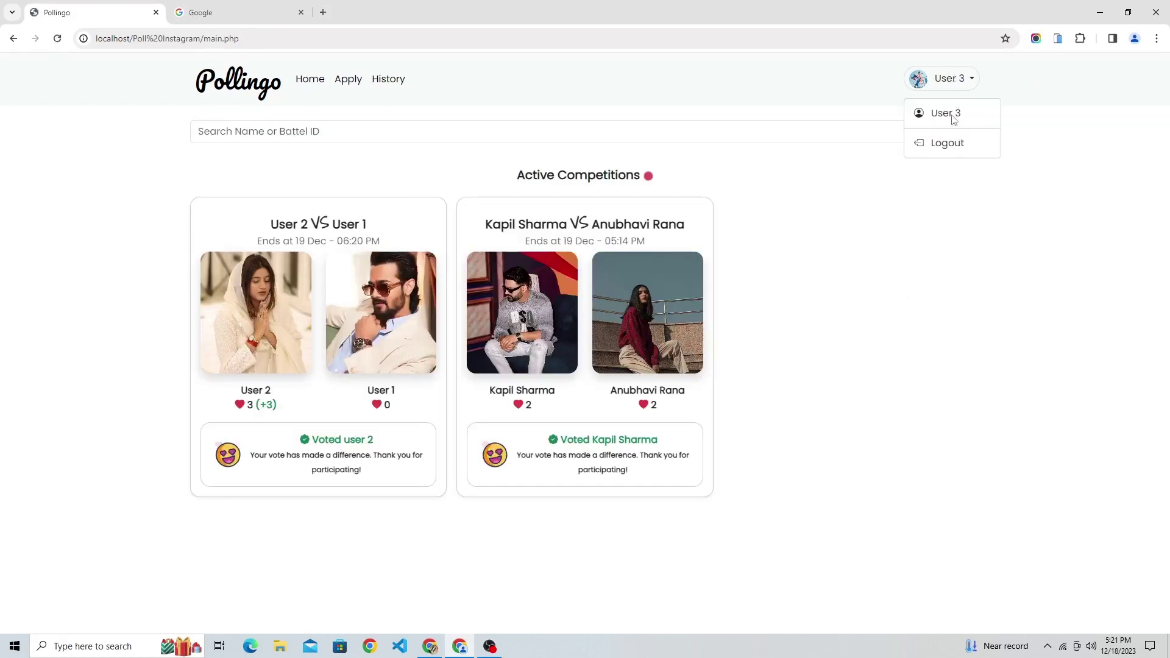
left_click(933, 146)
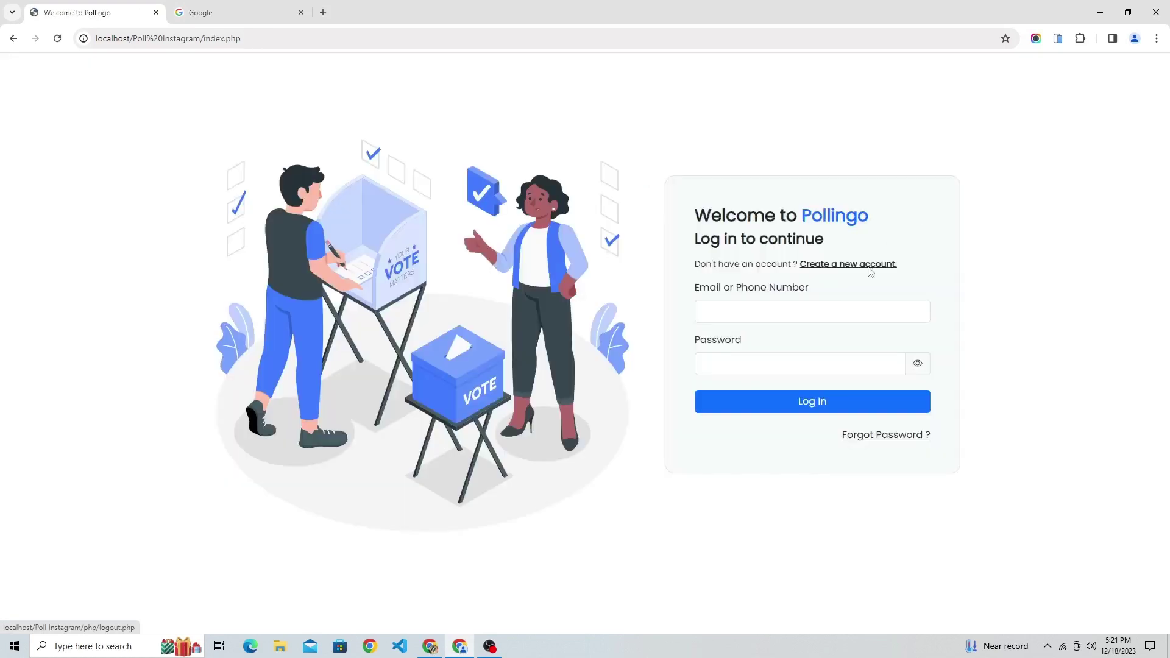
Sign in as admin with the saved email and open the Active Battles list.
left_click(736, 309)
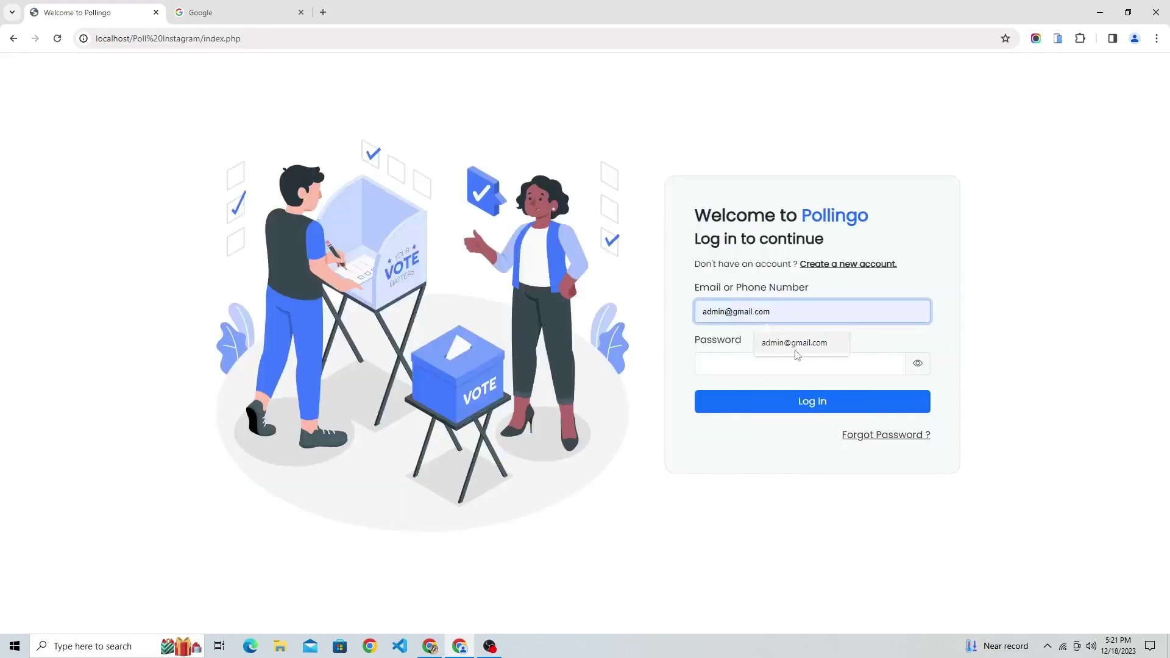
left_click(792, 350)
left_click(787, 360)
left_click(796, 399)
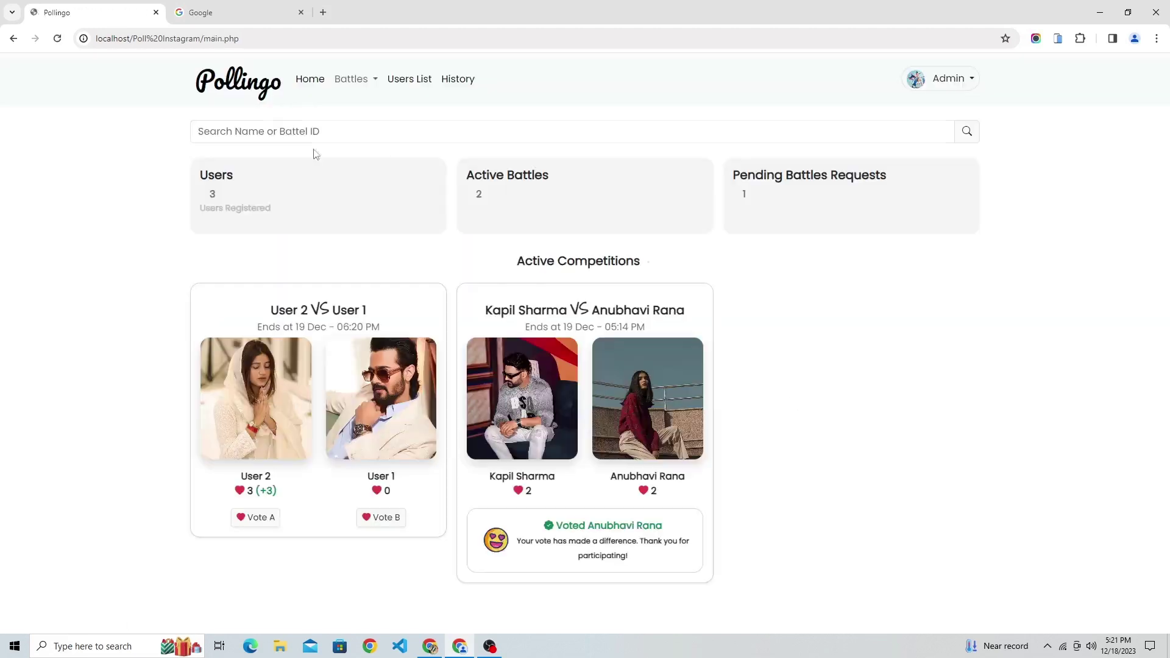
left_click(351, 78)
left_click(352, 128)
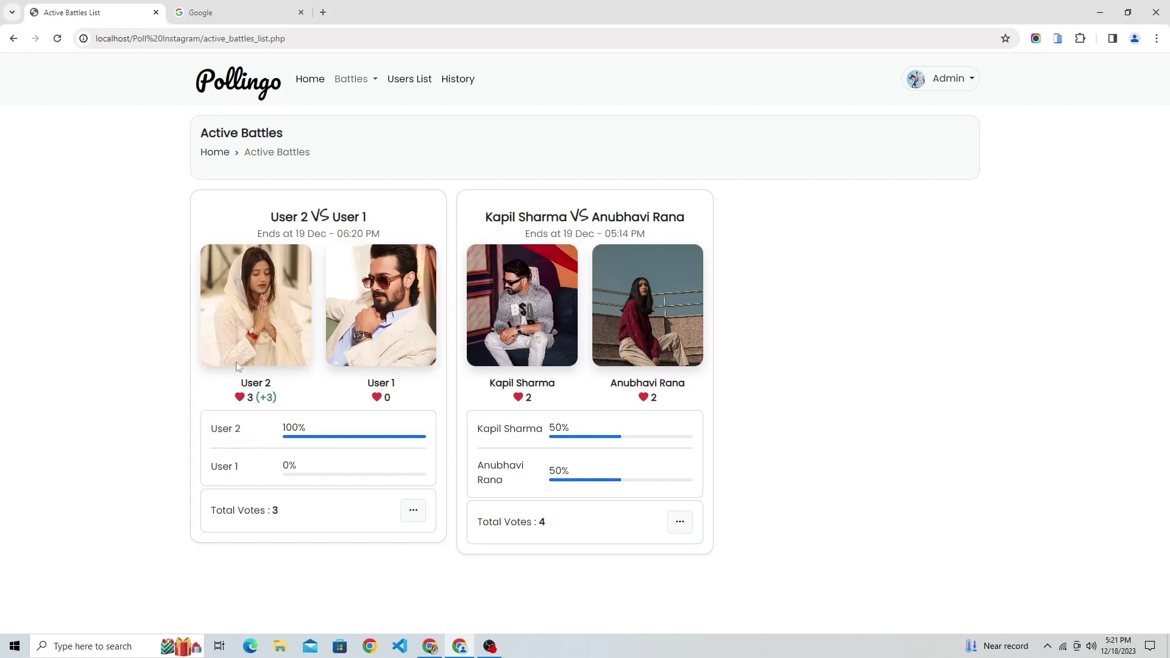
Enlarge and close the User 2, User 1 and Kapil Sharma photos, then go Home.
left_click(275, 305)
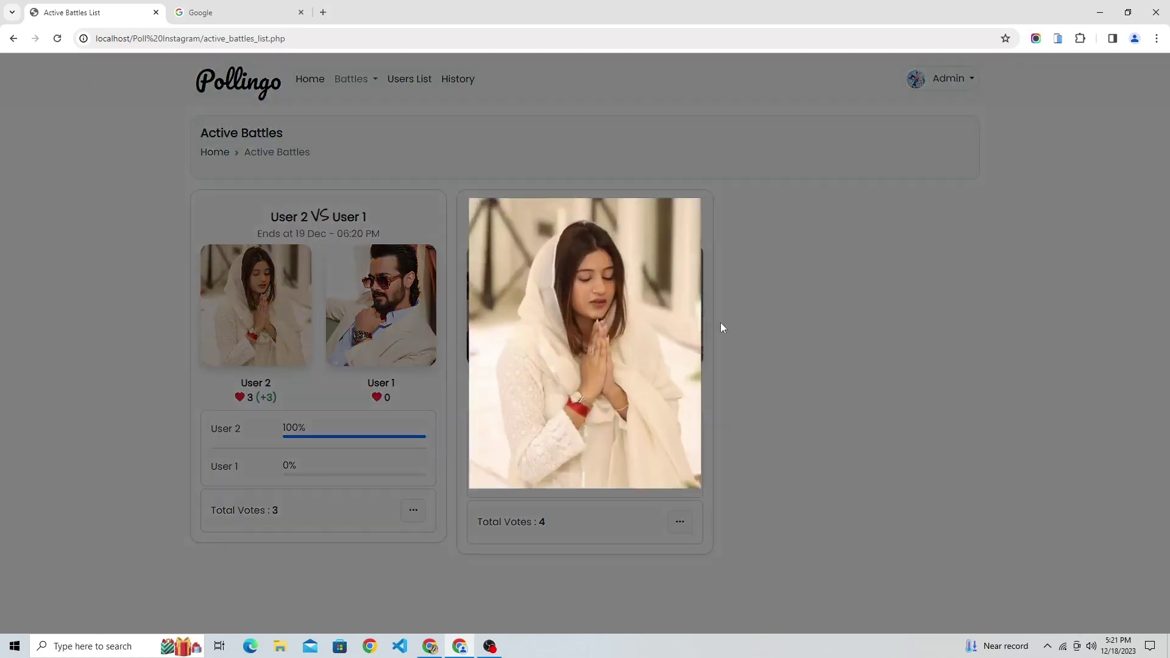
left_click(853, 301)
left_click(381, 304)
left_click(916, 284)
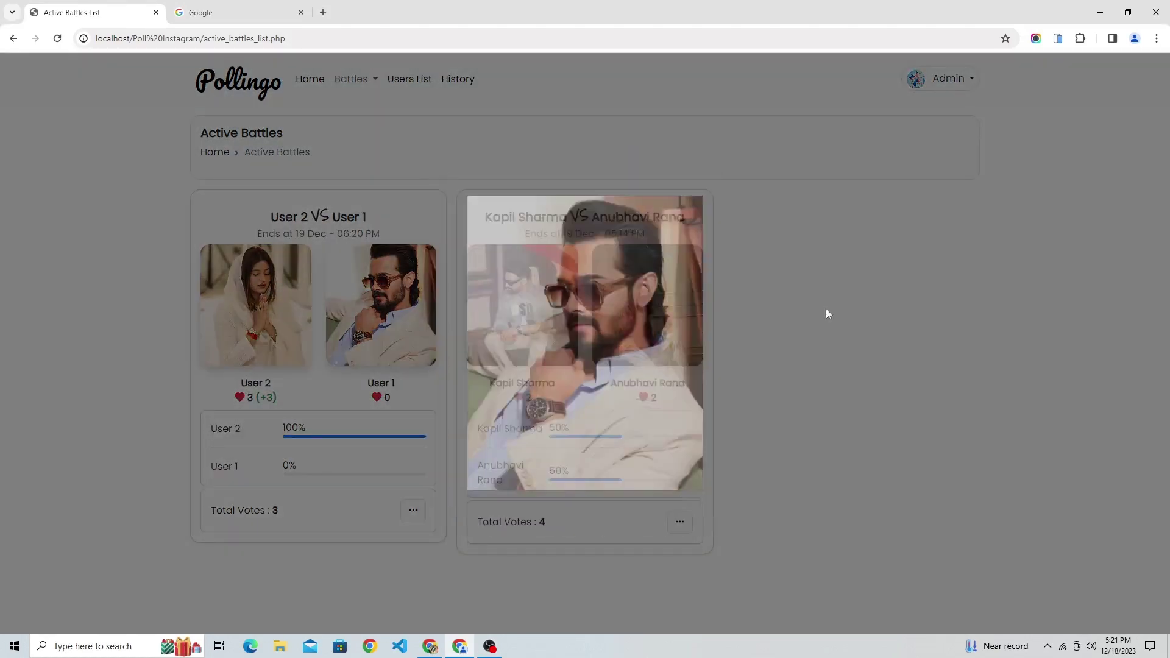
left_click(523, 305)
left_click(946, 337)
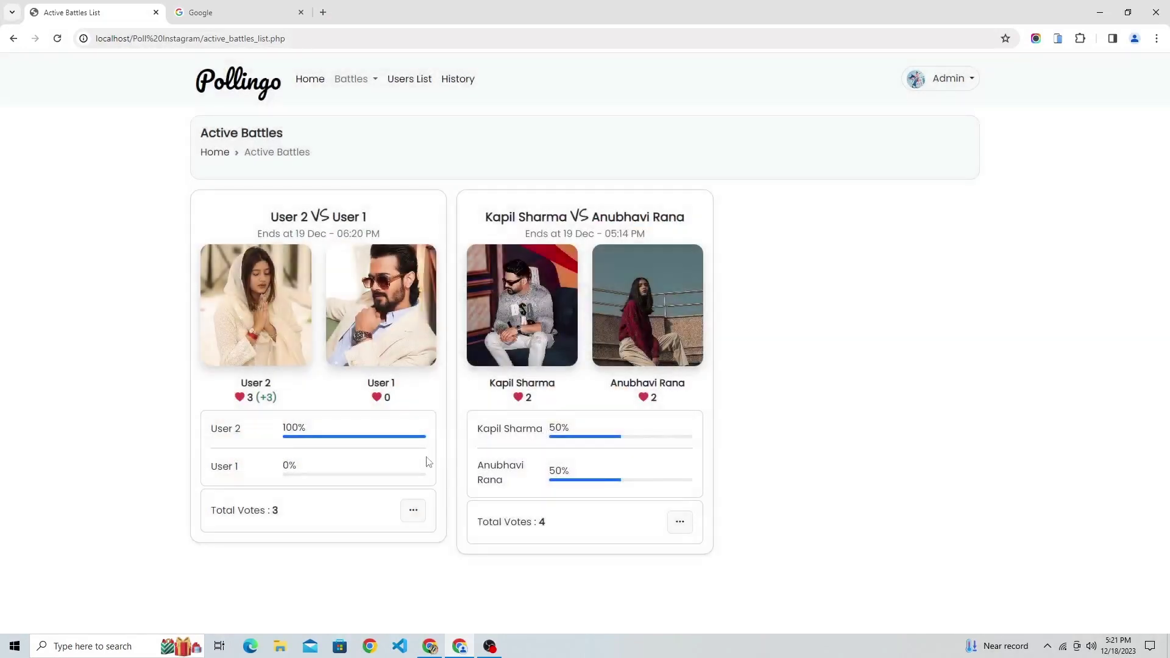
left_click(323, 84)
right_click(627, 151)
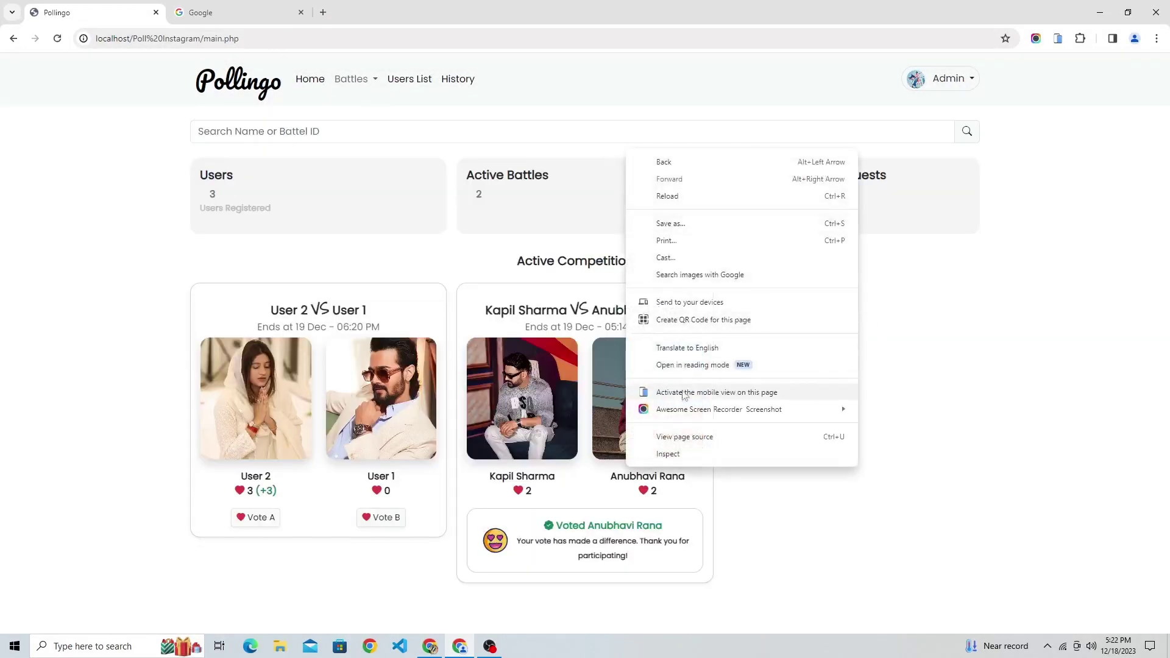
left_click(683, 452)
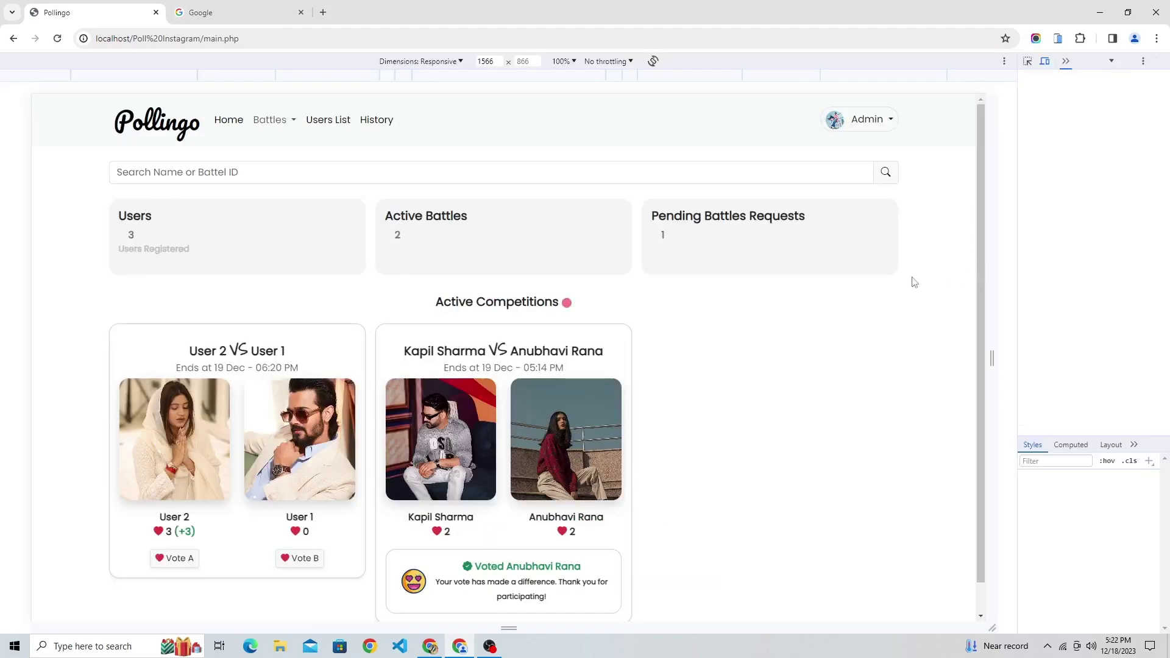
left_click_drag(938, 261, 638, 277)
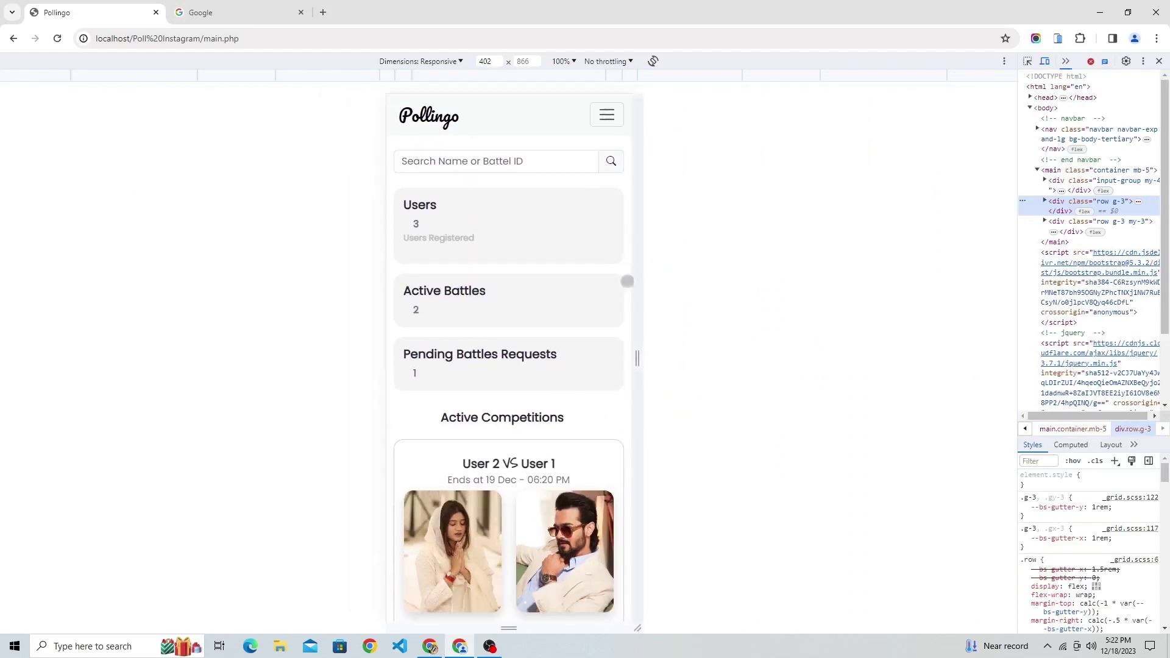
scroll(546, 323, "down", 7)
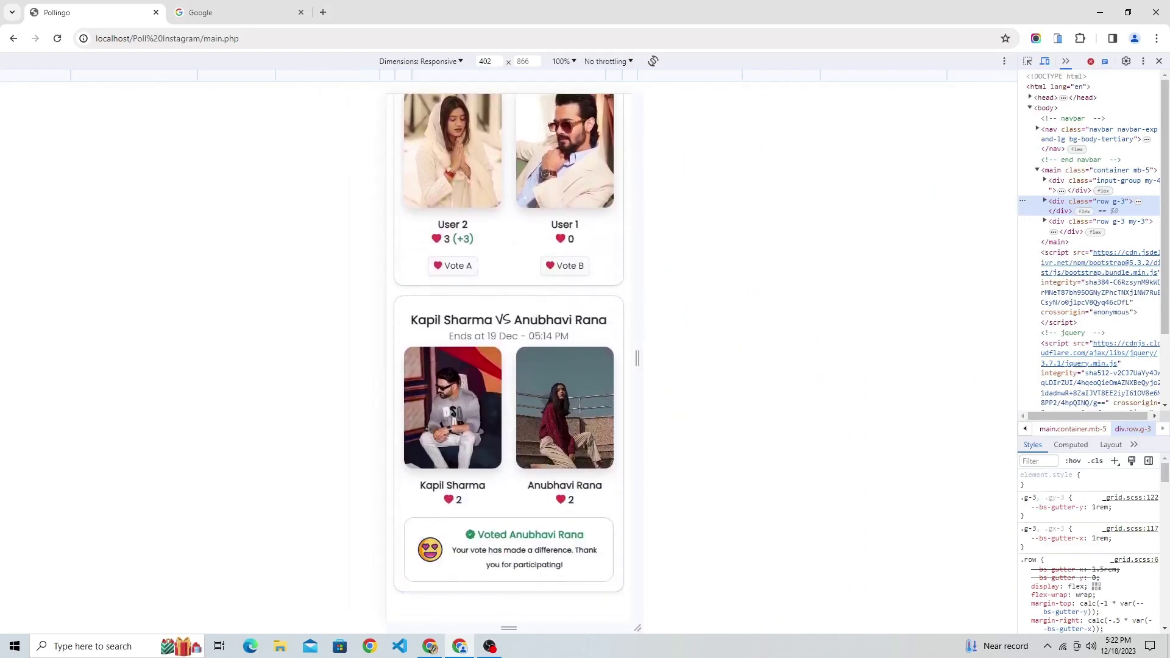
left_click(555, 396)
left_click(509, 177)
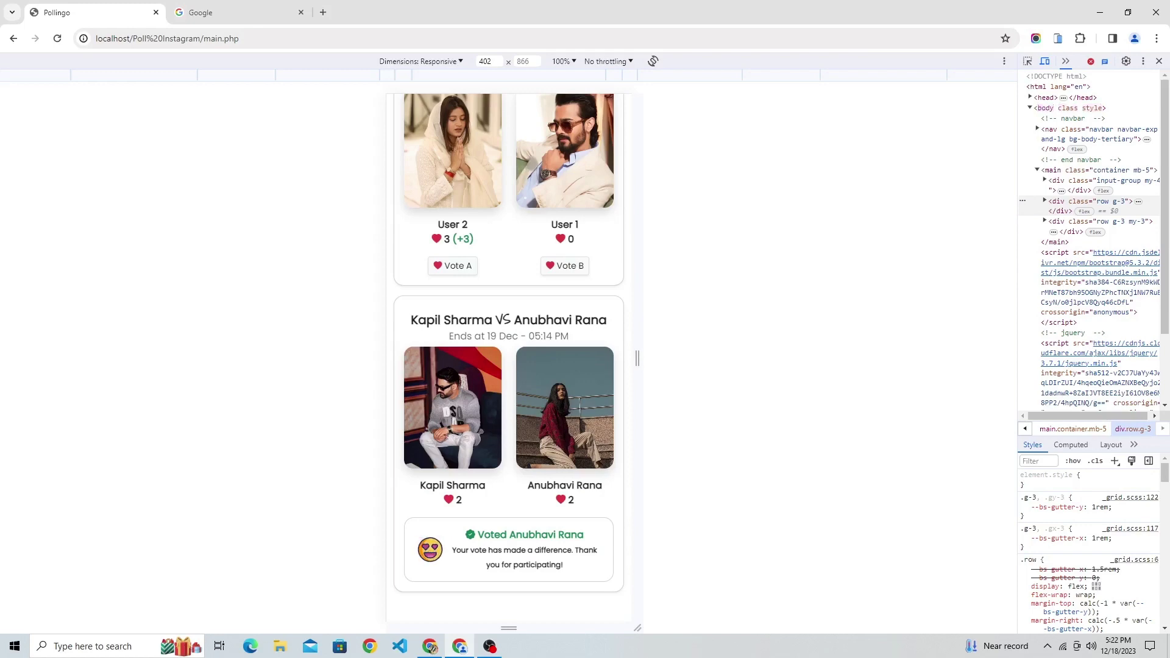
left_click(449, 156)
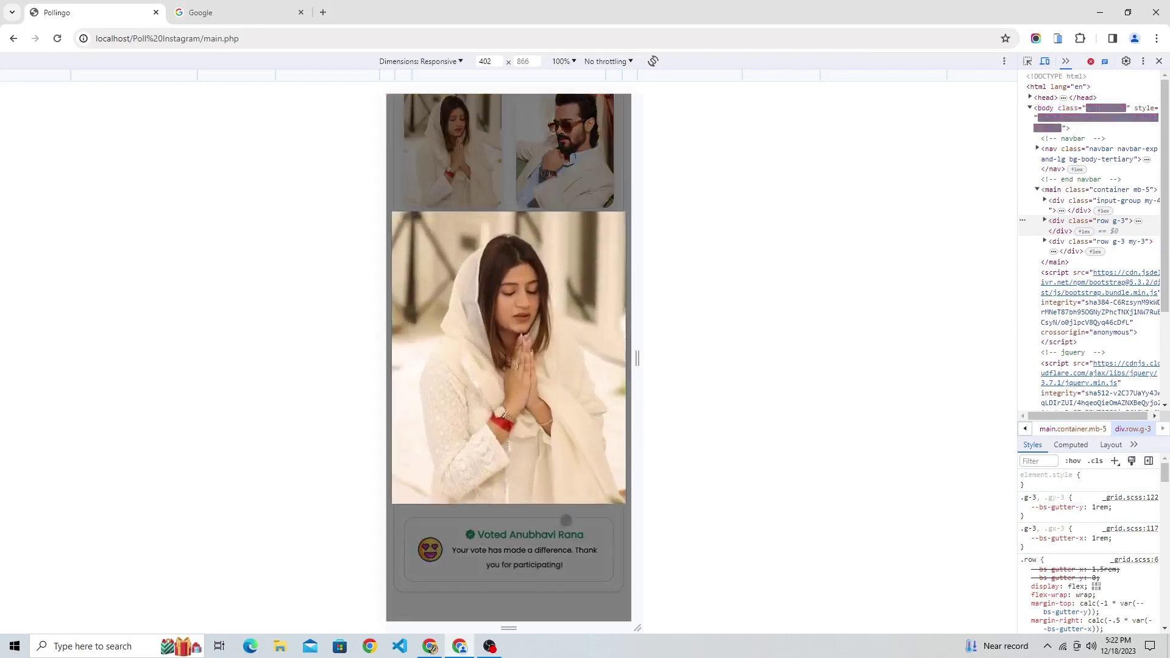
left_click(549, 524)
scroll(524, 361, "up", 6)
left_click(565, 503)
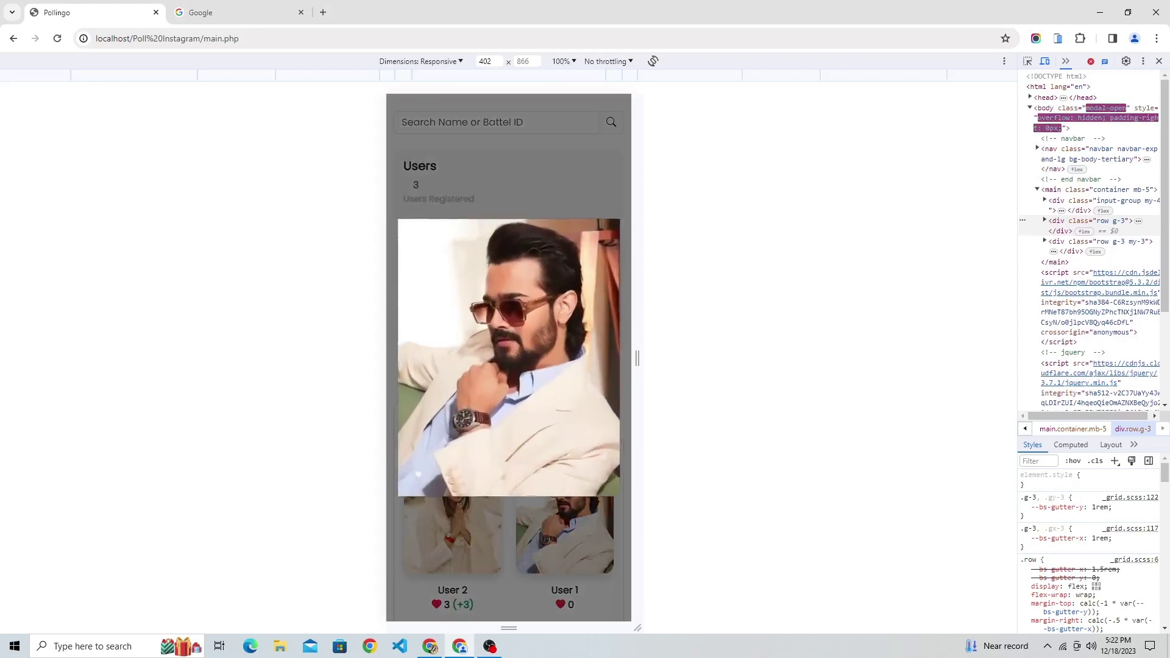
left_click(521, 173)
scroll(536, 280, "up", 2)
left_click(607, 109)
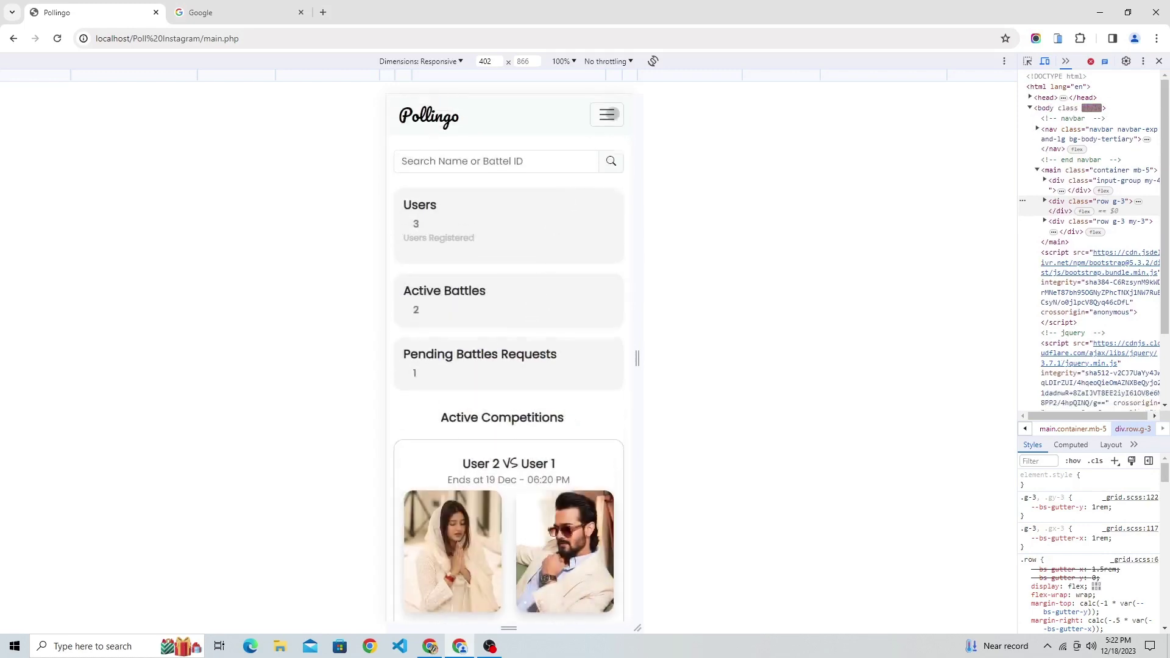
left_click_drag(632, 261, 1006, 260)
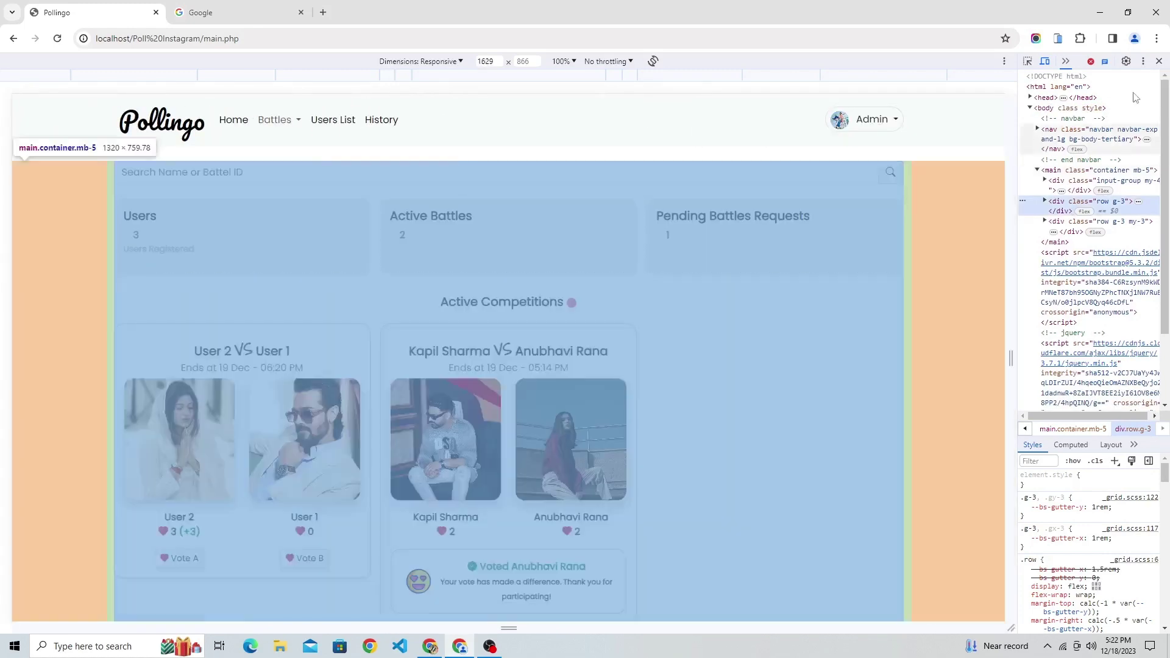
key("F12")
Check the active battles, then on Battle Requests start and cancel accepting User 3's request.
left_click(355, 79)
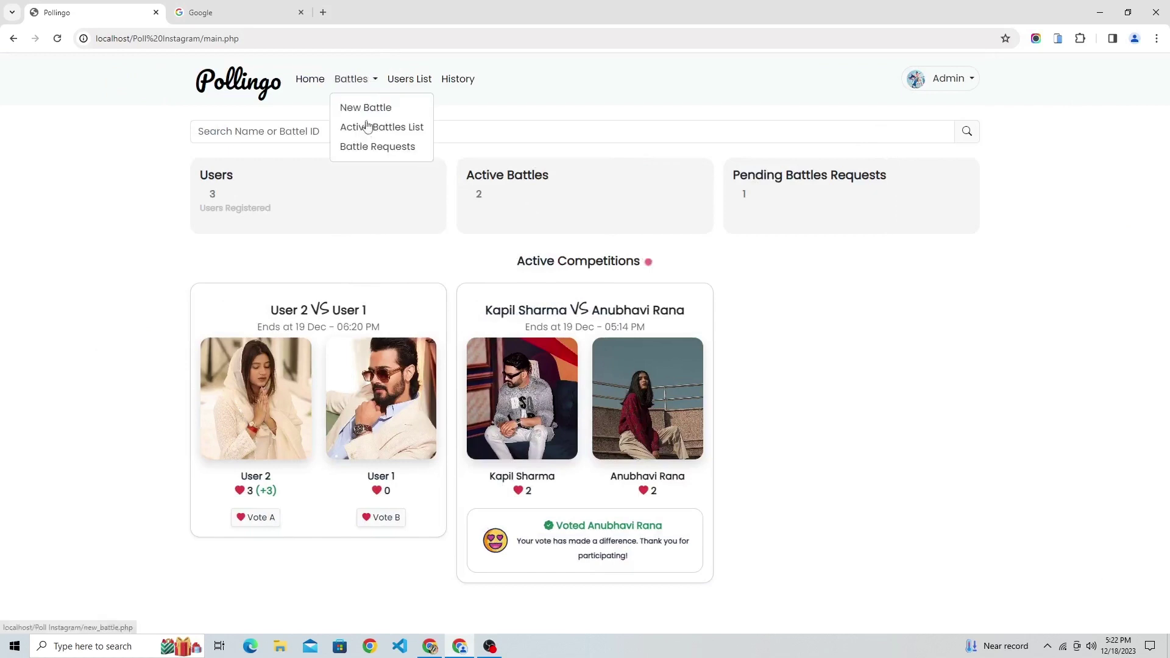
left_click(368, 129)
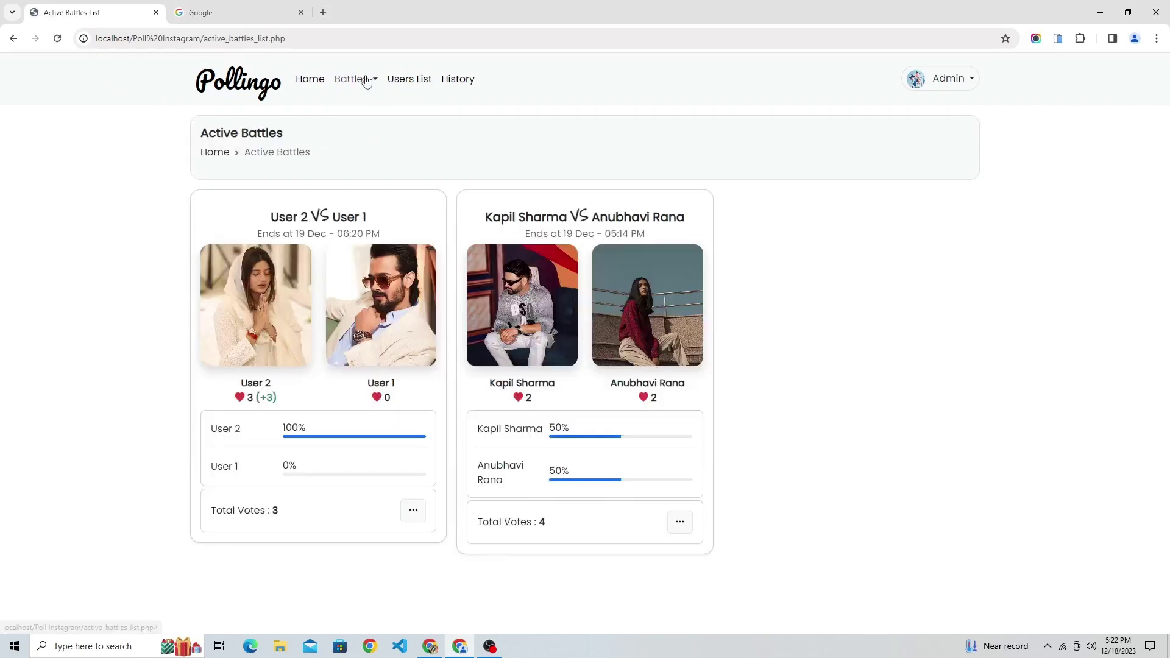
left_click(360, 78)
left_click(364, 146)
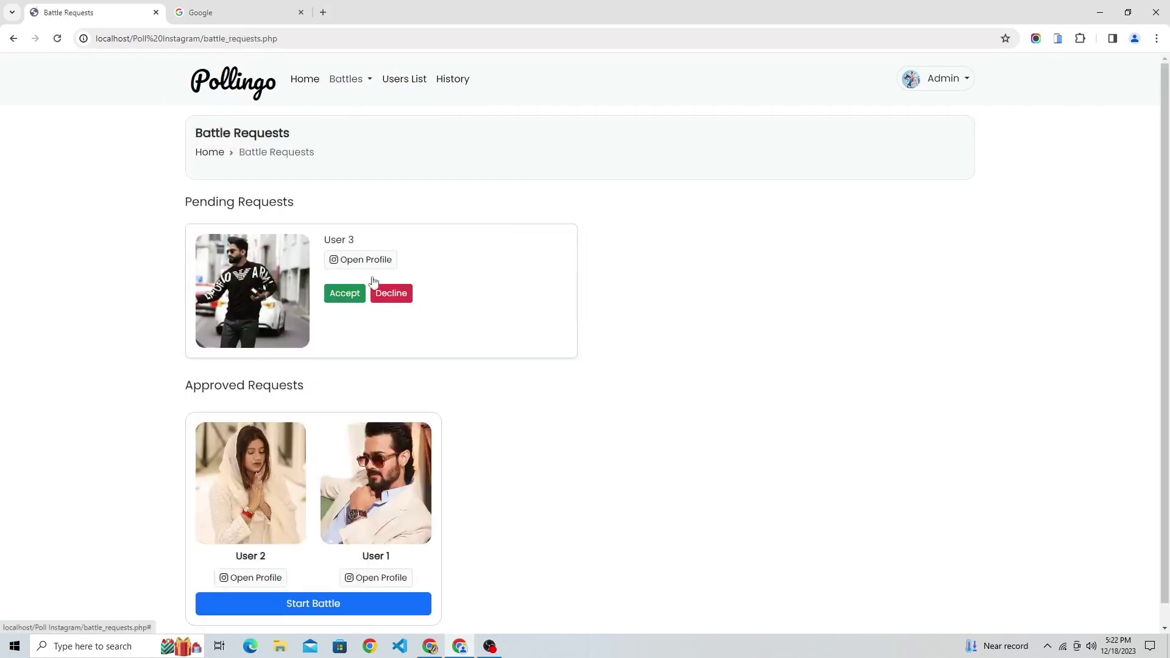
scroll(371, 285, "down", 1)
left_click(344, 271)
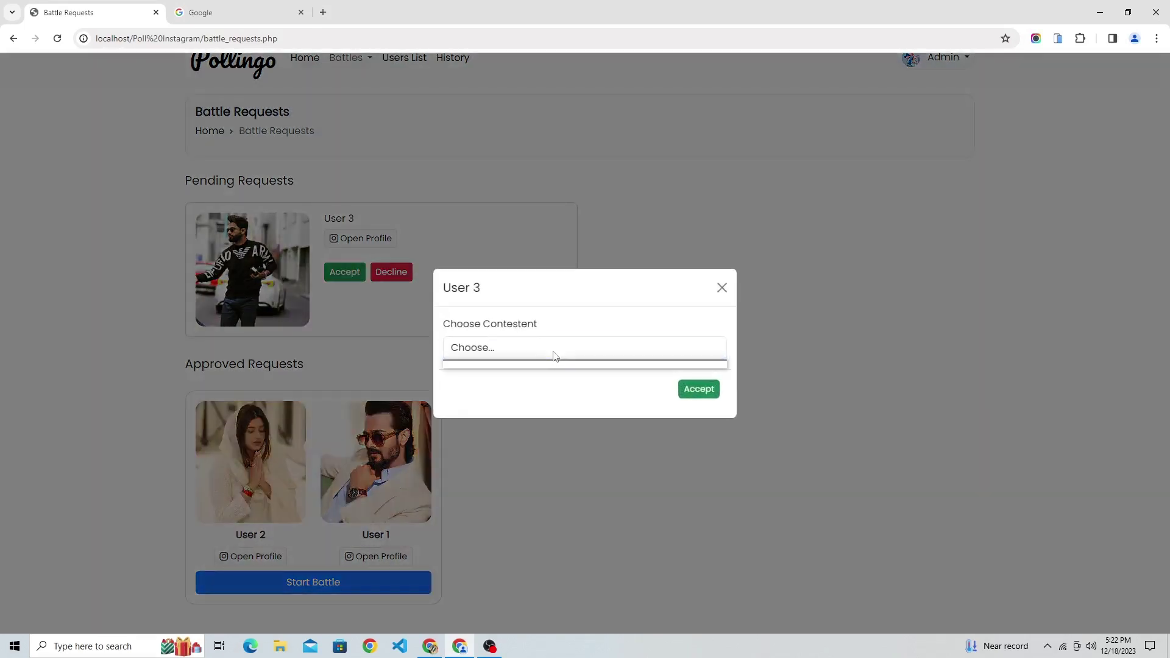
left_click(721, 289)
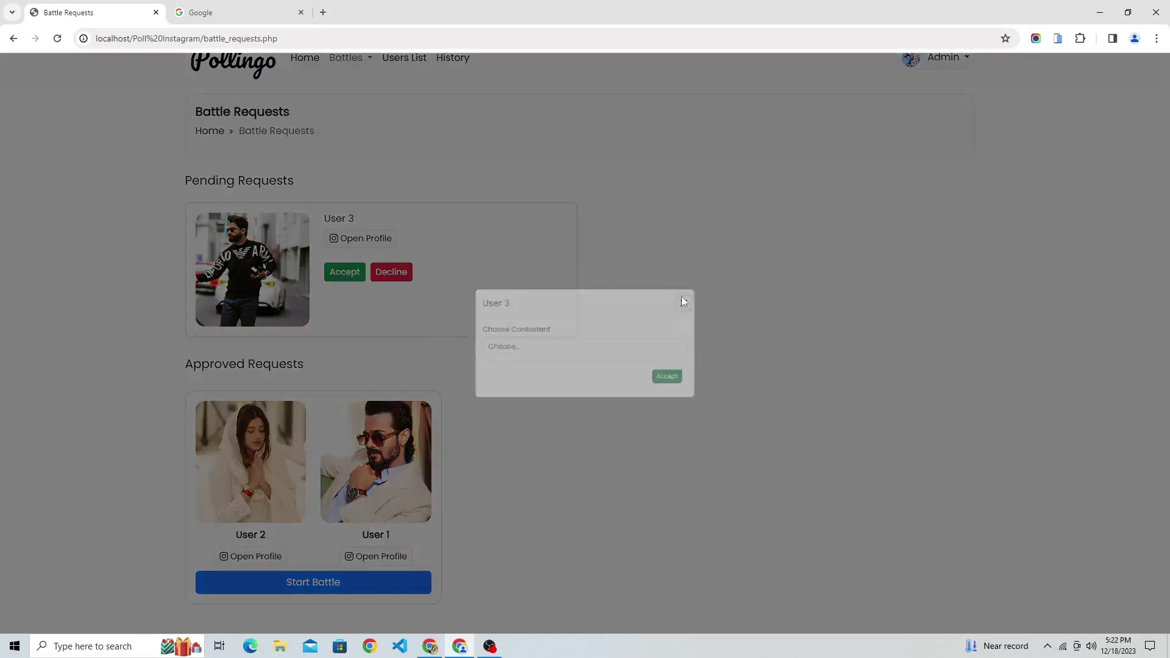
scroll(355, 110, "up", 1)
Return to the home dashboard and revisit the Battle Requests page.
left_click(352, 83)
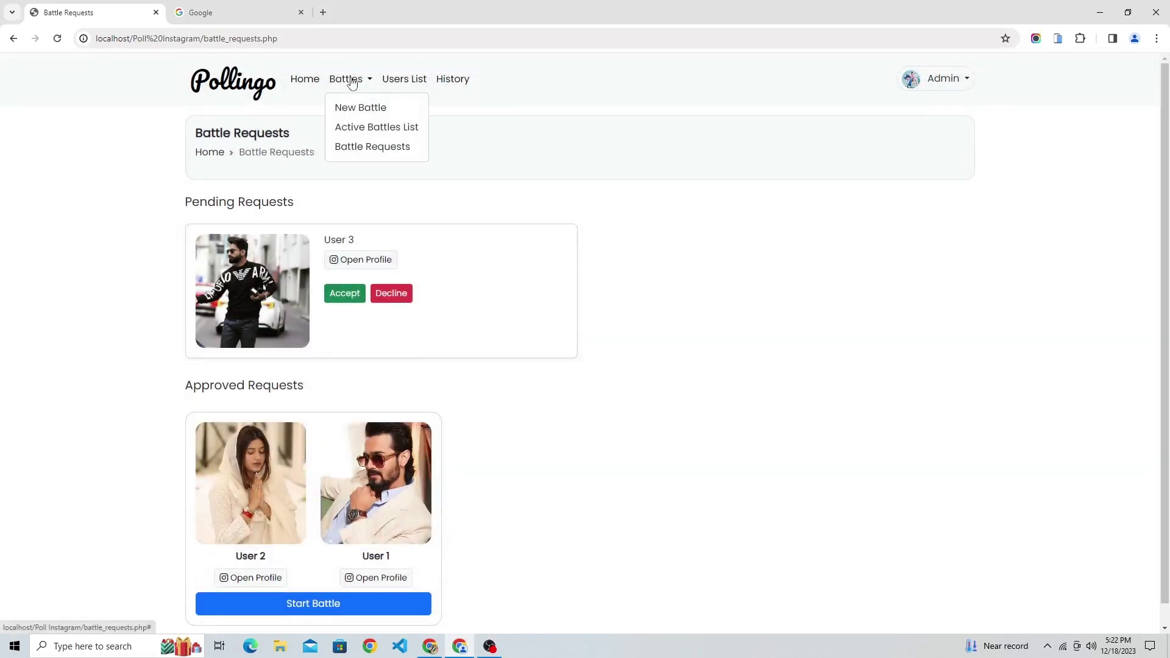
left_click(306, 80)
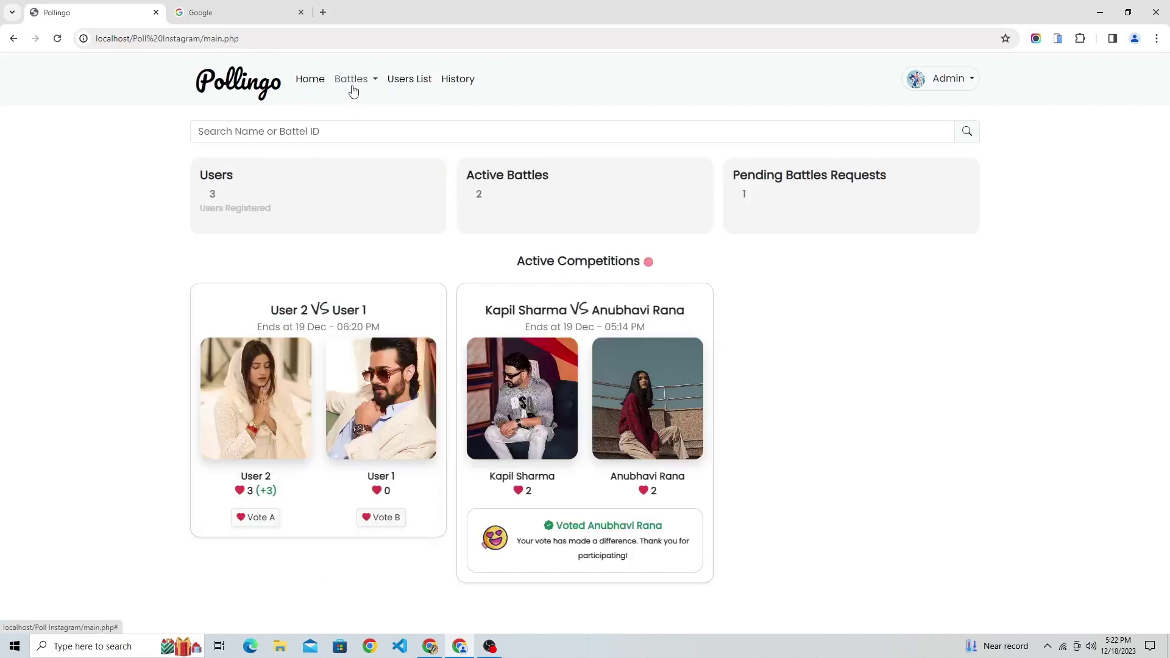
left_click(352, 86)
left_click(366, 146)
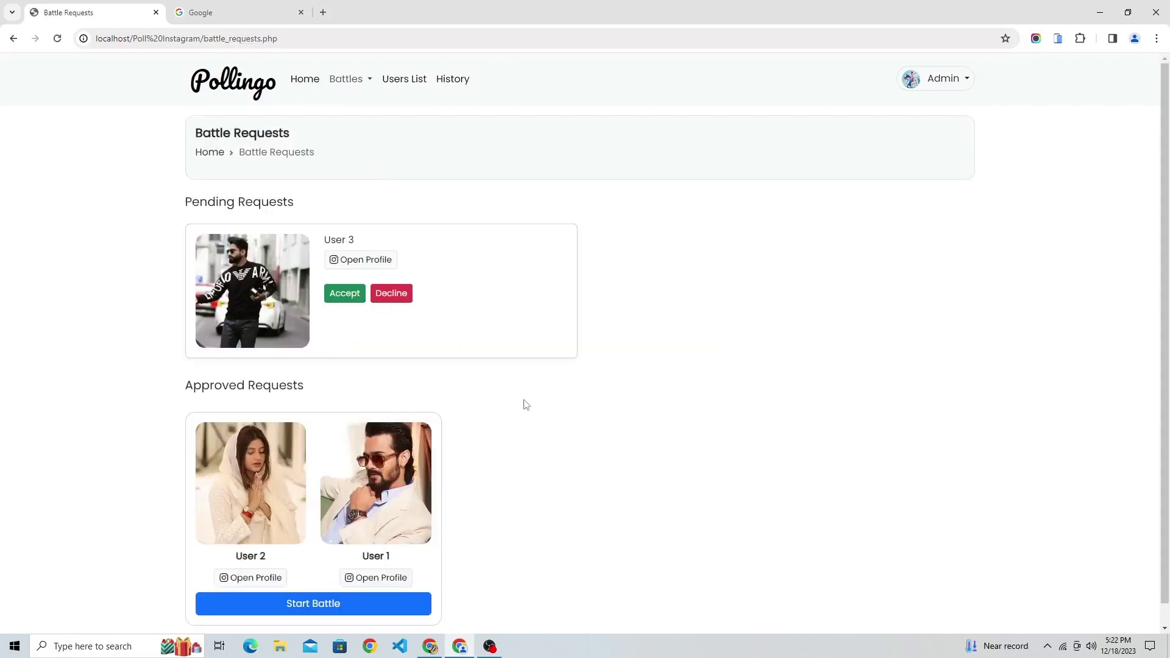
scroll(526, 405, "down", 1)
left_click(943, 56)
scroll(435, 78, "up", 1)
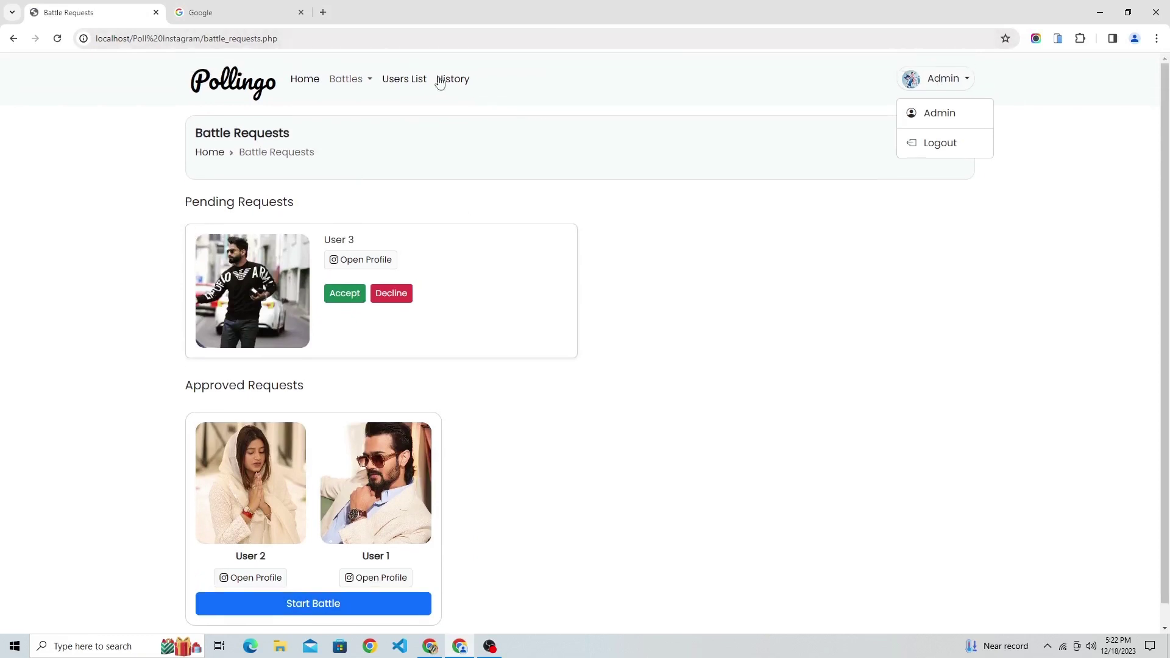
Review the Users List, highlighting User 2 and User 3, then view the voting History.
left_click(410, 79)
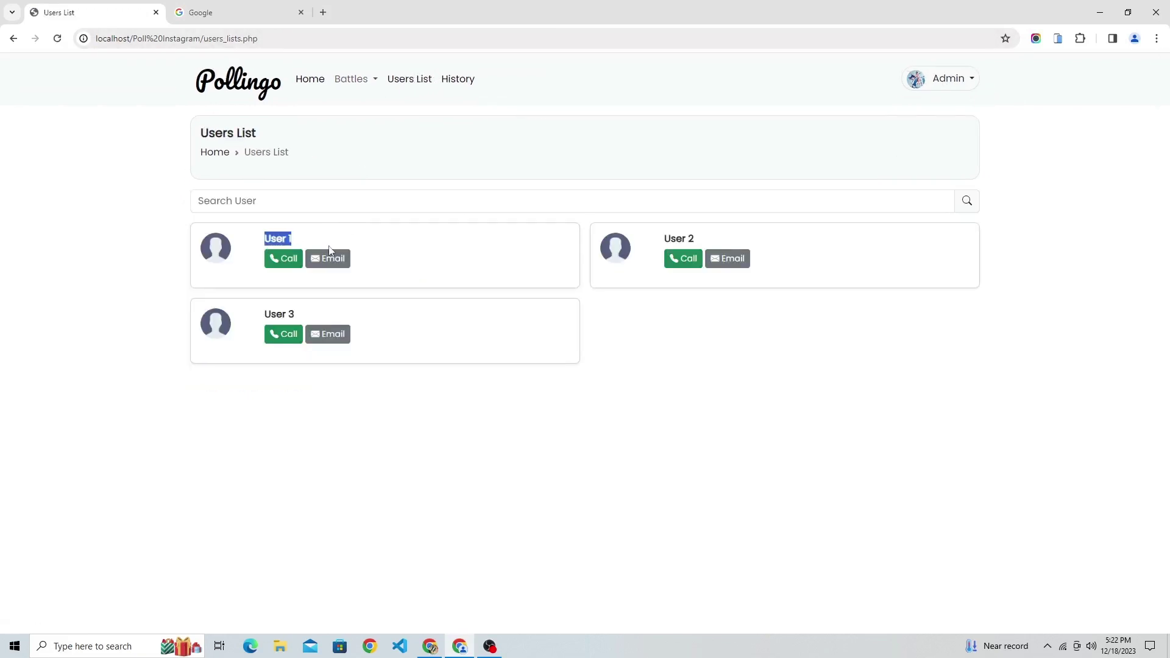
left_click_drag(662, 239, 698, 239)
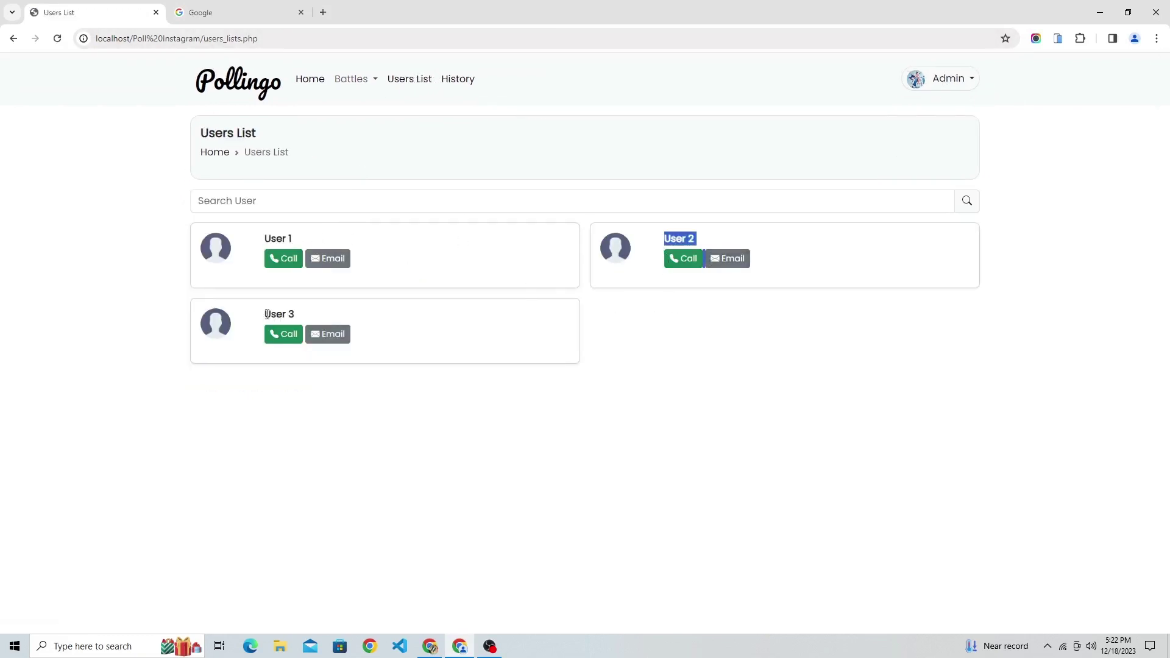
left_click_drag(264, 314, 298, 315)
left_click(475, 81)
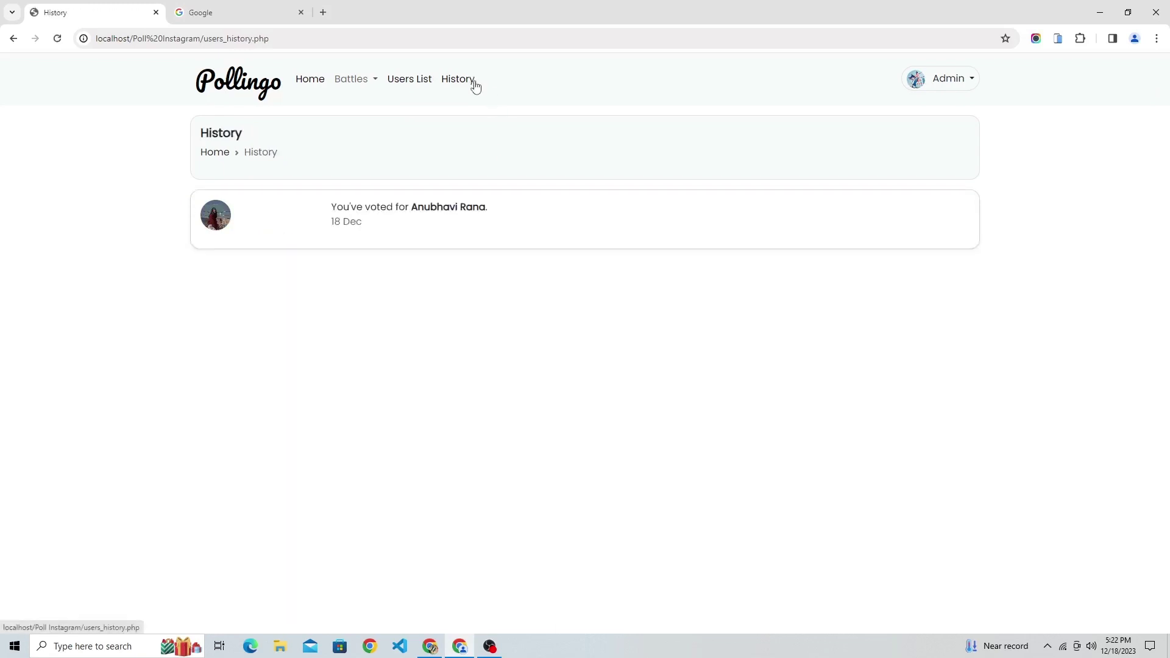
Go back to the home dashboard and log out of the admin account.
left_click(306, 82)
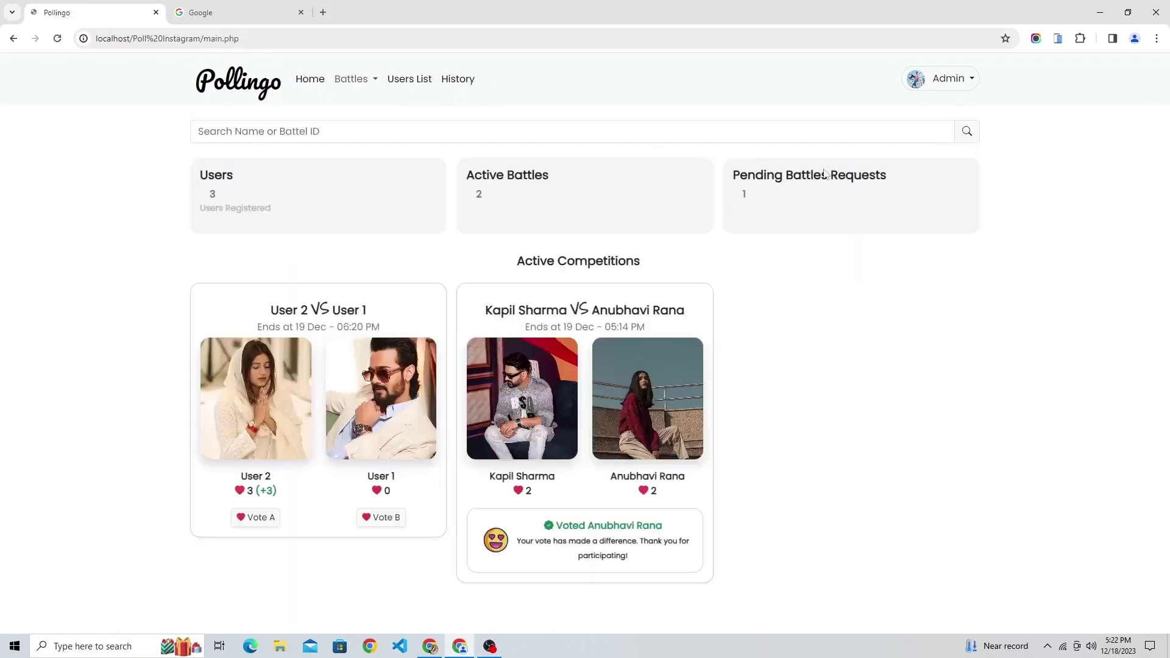
left_click(945, 84)
left_click(948, 144)
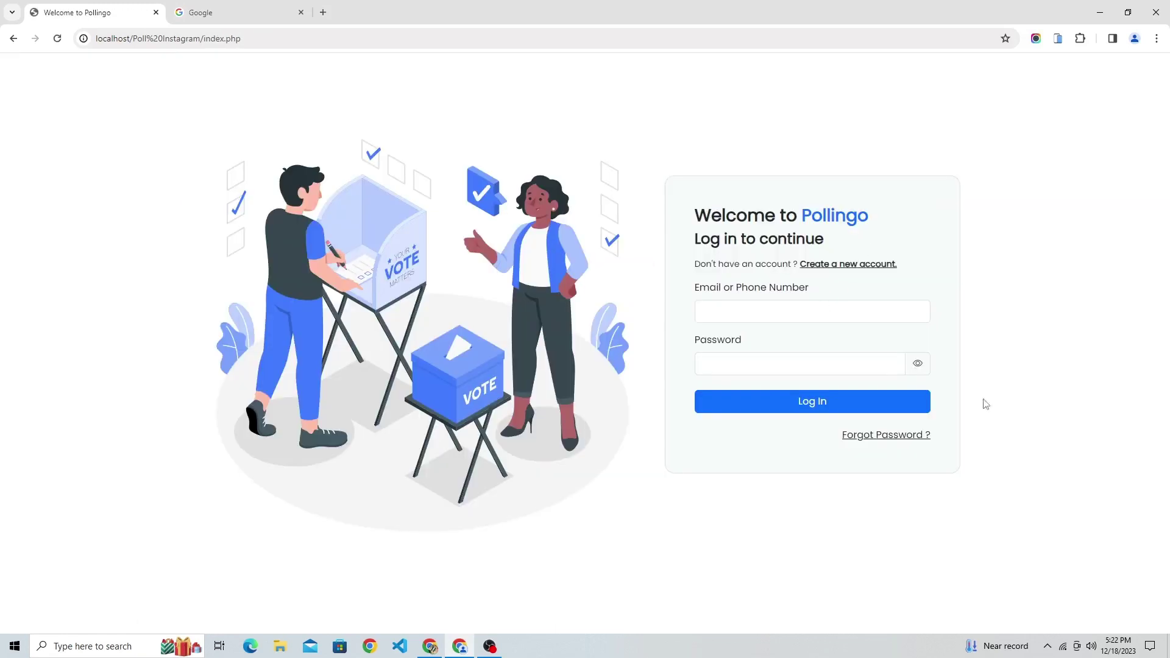